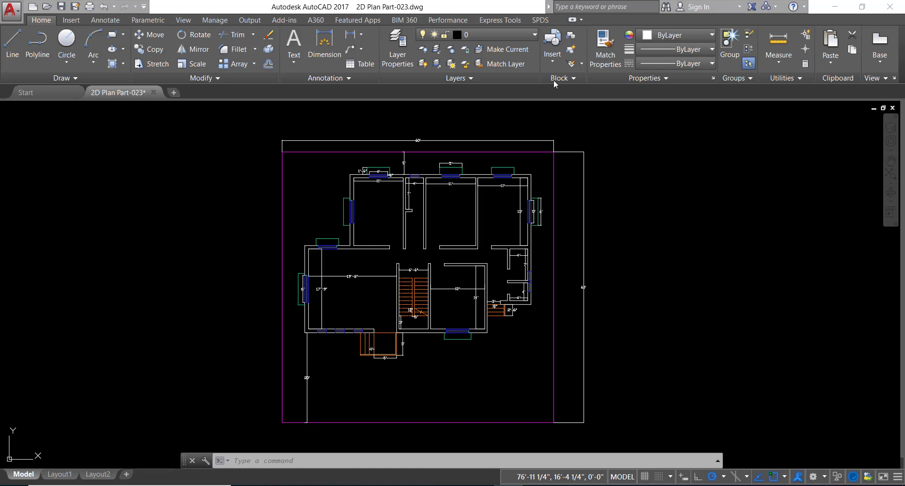
Check the layer list without changing layers, then pan and zoom around the floor plan.
{"action": "left_click", "coordinate": [533, 36]}
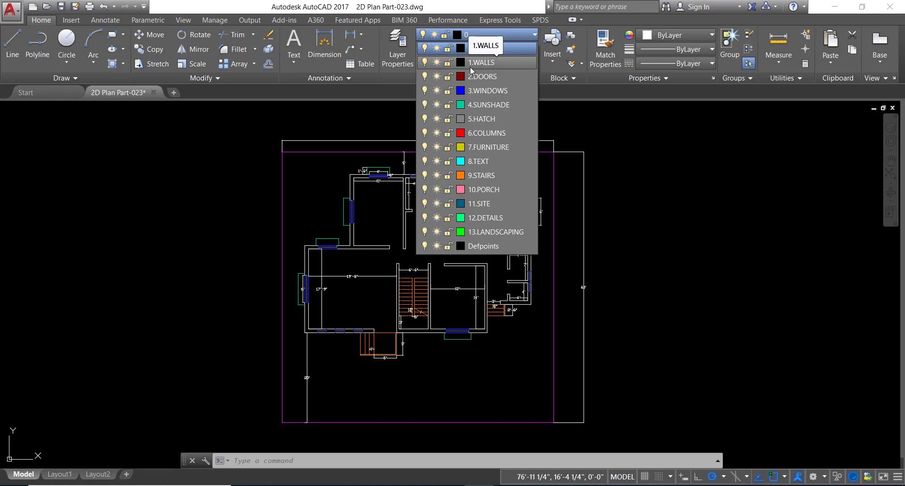
{"action": "left_click", "coordinate": [607, 239]}
{"action": "scroll", "coordinate": [468, 240], "scroll_direction": "down", "scroll_amount": 2}
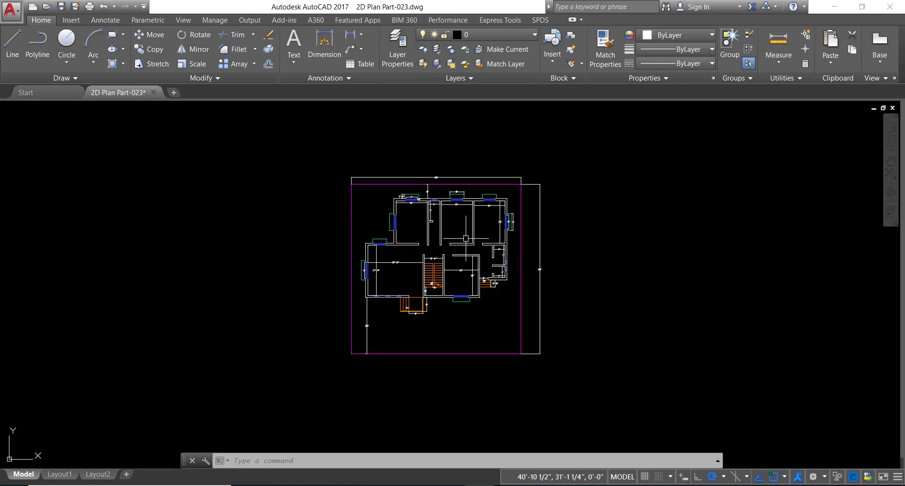
{"action": "middle_click_drag", "start_coordinate": [468, 240], "coordinate": [375, 229]}
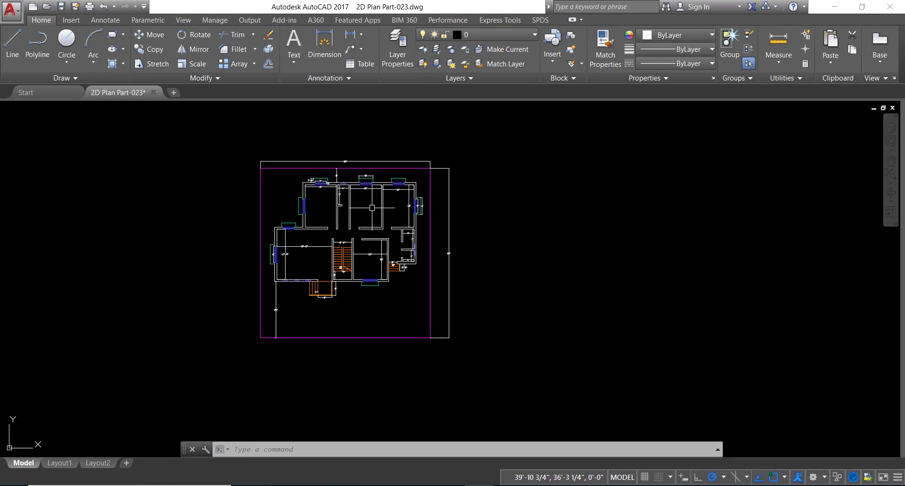
{"action": "scroll", "coordinate": [368, 205], "scroll_direction": "up", "scroll_amount": 2}
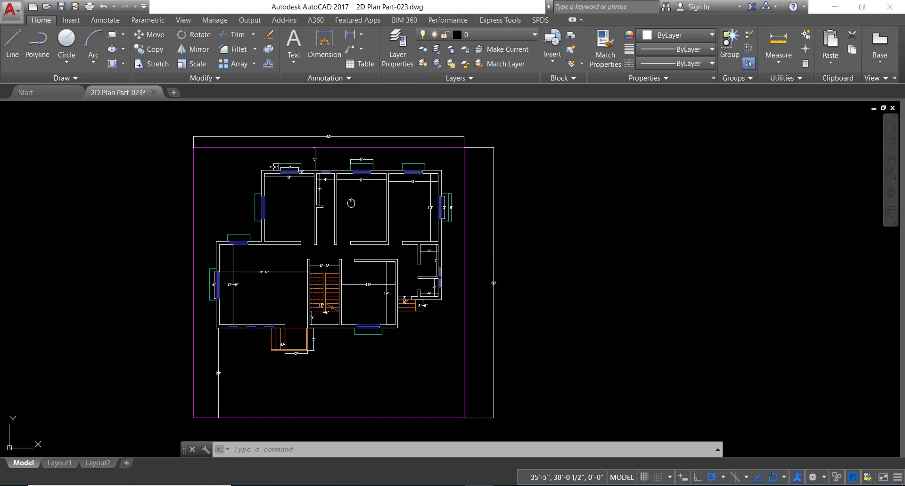
{"action": "middle_click_drag", "start_coordinate": [363, 202], "coordinate": [404, 188]}
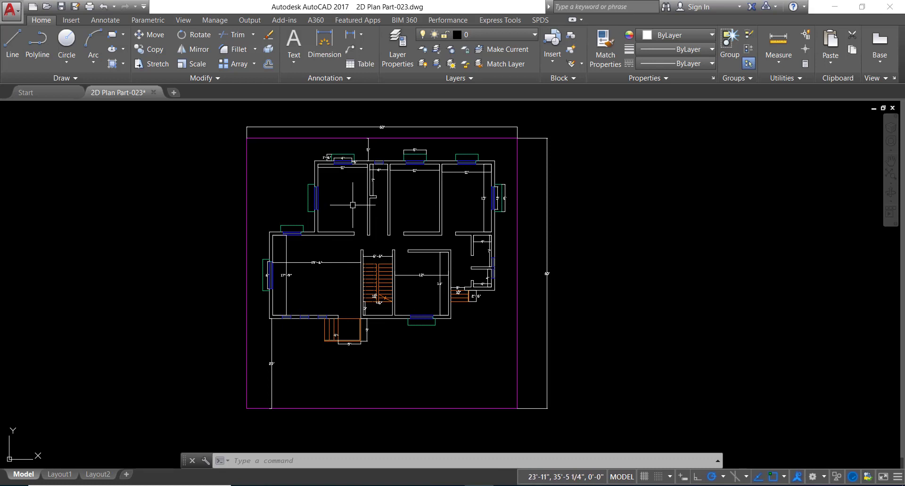
{"action": "middle_click_drag", "start_coordinate": [352, 206], "coordinate": [371, 199]}
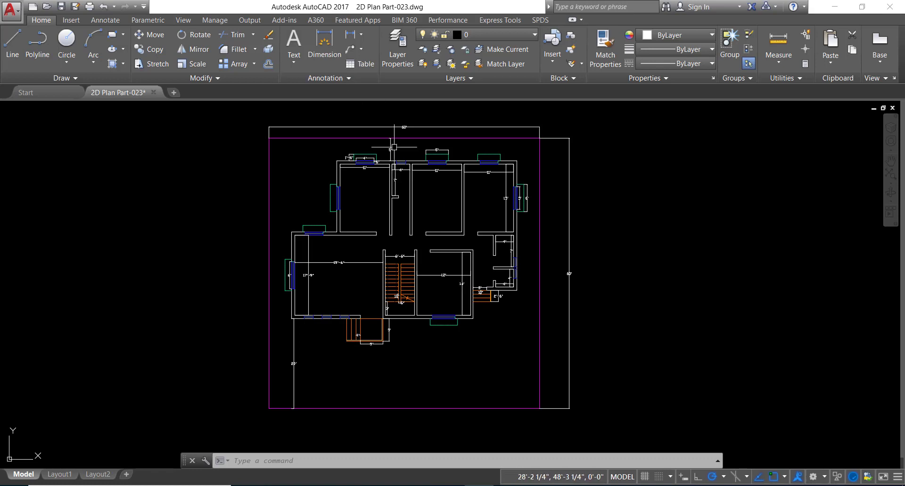
{"action": "scroll", "coordinate": [394, 147], "scroll_direction": "up", "scroll_amount": 1}
{"action": "scroll", "coordinate": [400, 146], "scroll_direction": "up", "scroll_amount": 1}
{"action": "scroll", "coordinate": [409, 150], "scroll_direction": "up", "scroll_amount": 3}
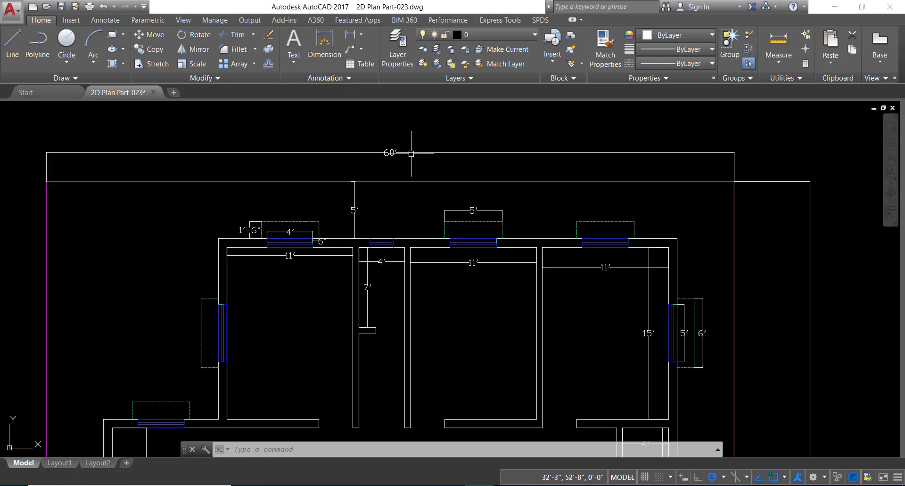
{"action": "scroll", "coordinate": [408, 155], "scroll_direction": "down", "scroll_amount": 4}
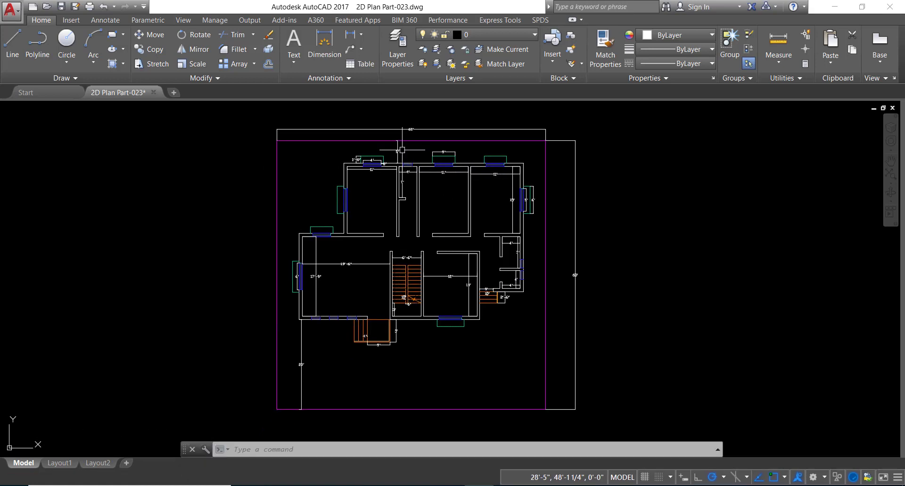
{"action": "scroll", "coordinate": [402, 150], "scroll_direction": "up", "scroll_amount": 2}
{"action": "scroll", "coordinate": [402, 150], "scroll_direction": "up", "scroll_amount": 5}
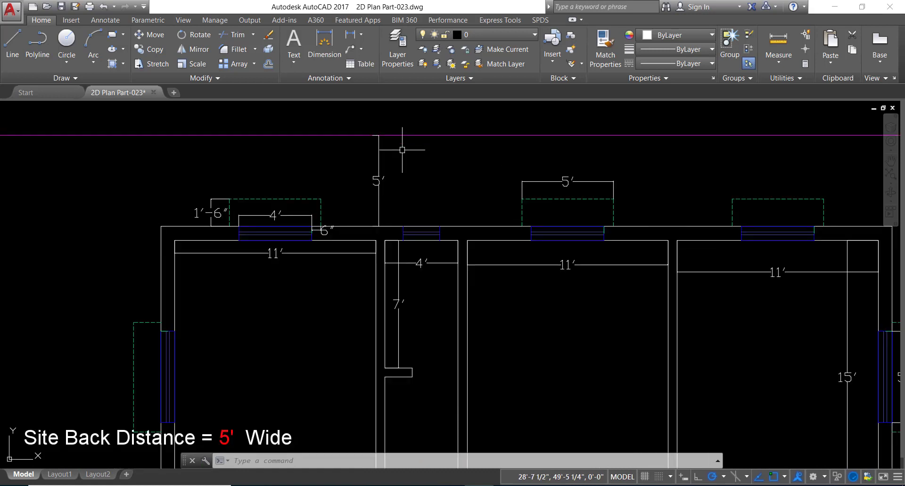
{"action": "scroll", "coordinate": [402, 150], "scroll_direction": "down", "scroll_amount": 4}
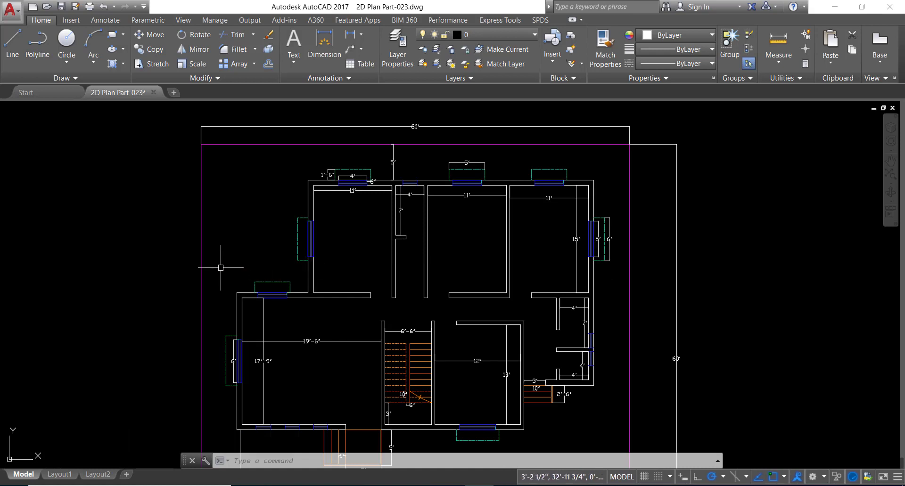
{"action": "scroll", "coordinate": [315, 206], "scroll_direction": "down", "scroll_amount": 4}
{"action": "scroll", "coordinate": [330, 308], "scroll_direction": "up", "scroll_amount": 4}
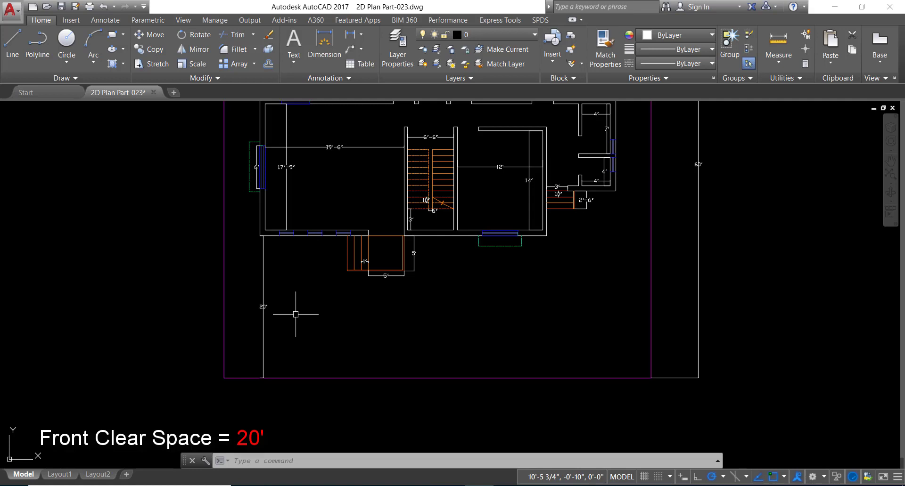
{"action": "scroll", "coordinate": [354, 299], "scroll_direction": "down", "scroll_amount": 2}
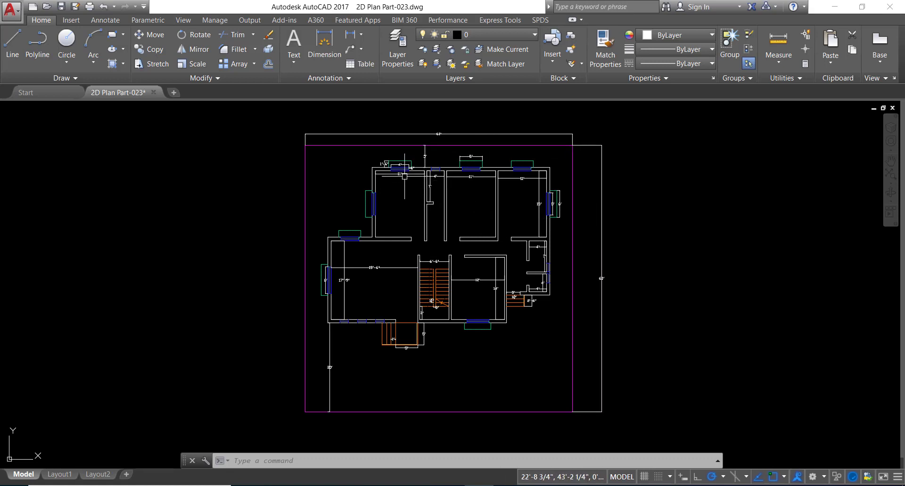
{"action": "scroll", "coordinate": [400, 193], "scroll_direction": "up", "scroll_amount": 2}
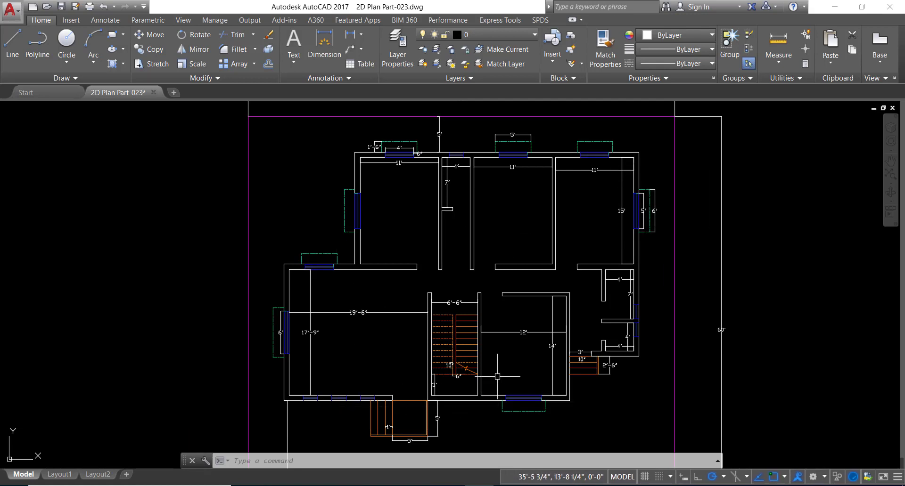
{"action": "scroll", "coordinate": [477, 305], "scroll_direction": "down", "scroll_amount": 2}
{"action": "scroll", "coordinate": [482, 297], "scroll_direction": "down", "scroll_amount": 1}
{"action": "scroll", "coordinate": [452, 254], "scroll_direction": "down", "scroll_amount": 1}
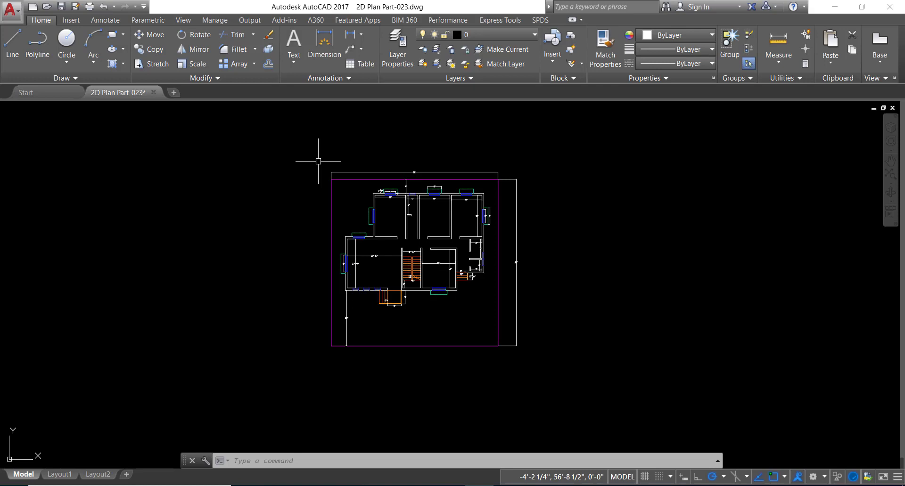
Window-select the entire floor plan, delete it, and save the drawing.
{"action": "left_click", "coordinate": [318, 161]}
{"action": "left_click", "coordinate": [547, 397]}
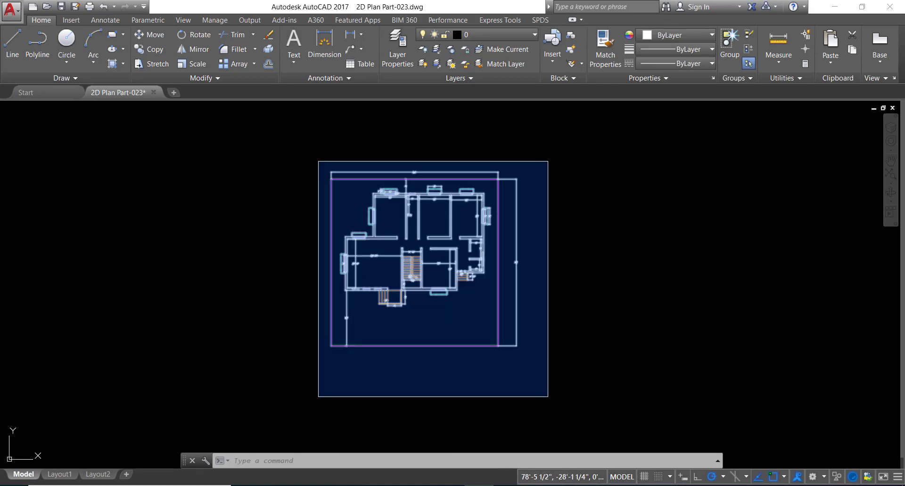
{"action": "left_click", "coordinate": [548, 397]}
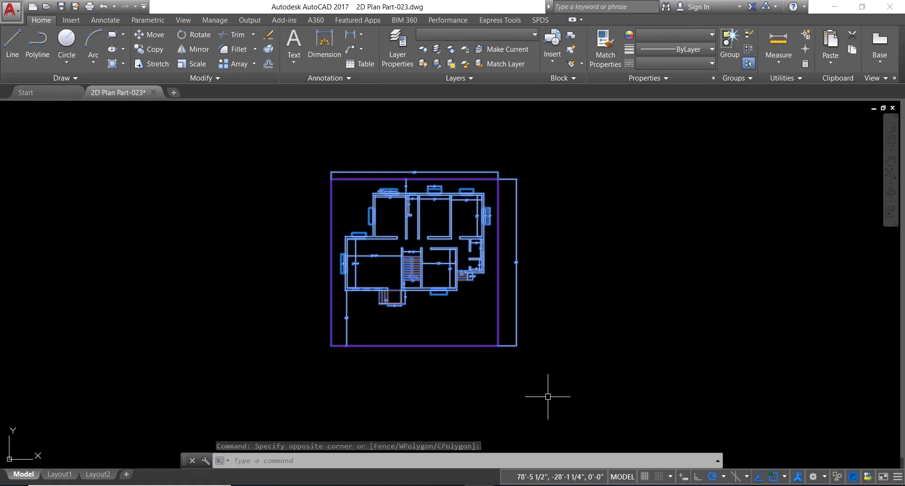
{"action": "key", "text": "Delete"}
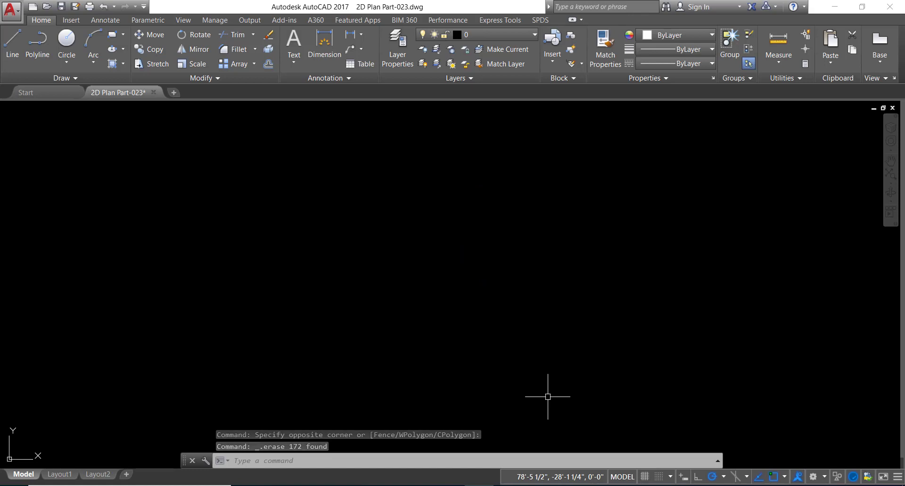
{"action": "key", "text": "ctrl+s"}
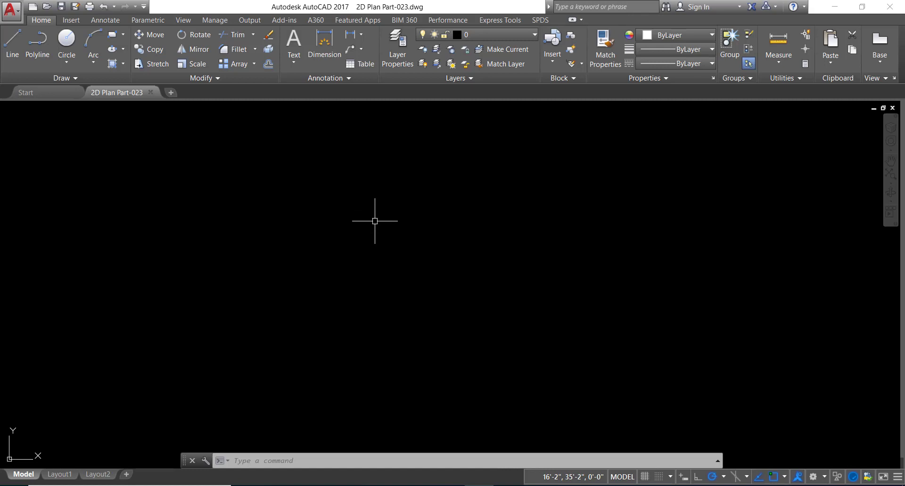
Turn on Ortho and pick Select All in Object Snap Settings, but close without applying.
{"action": "left_click", "coordinate": [697, 477]}
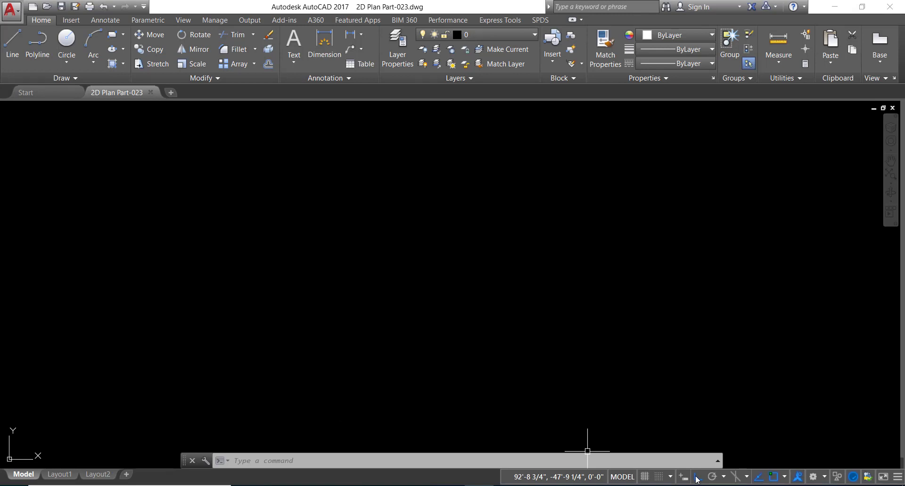
{"action": "left_click", "coordinate": [785, 479]}
{"action": "left_click", "coordinate": [787, 462]}
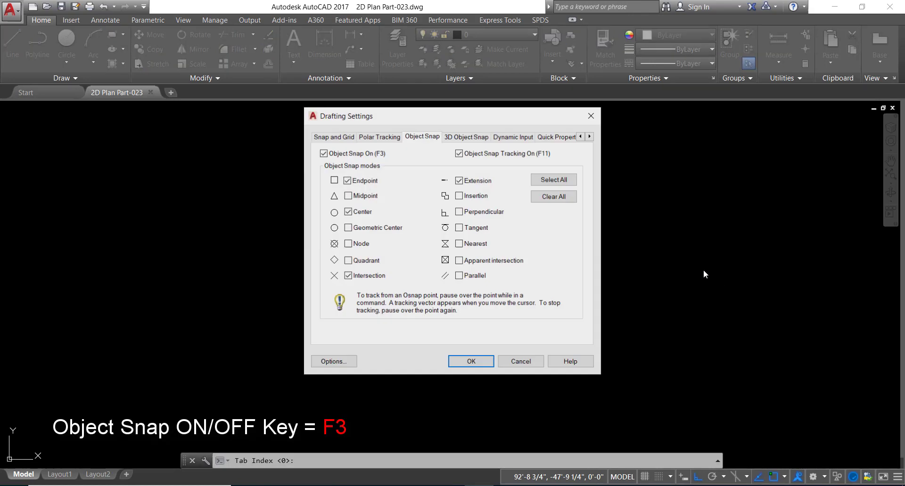
{"action": "left_click", "coordinate": [553, 179]}
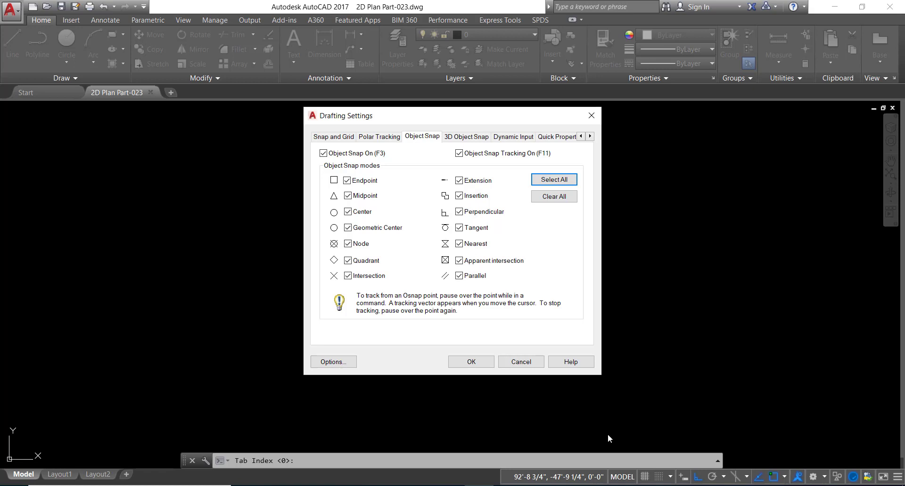
{"action": "left_click", "coordinate": [521, 364]}
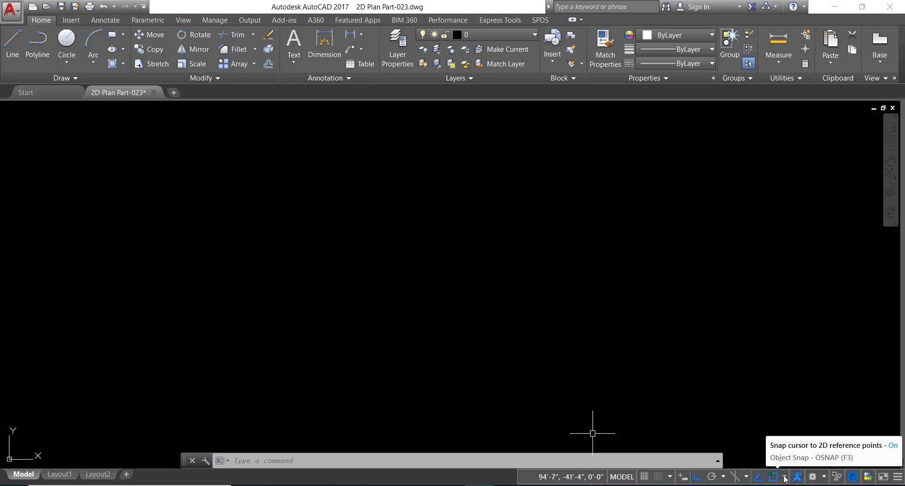
Apply Select All in Object Snap Settings with OK, then toggle Ortho off.
{"action": "left_click", "coordinate": [783, 478]}
{"action": "left_click", "coordinate": [796, 463]}
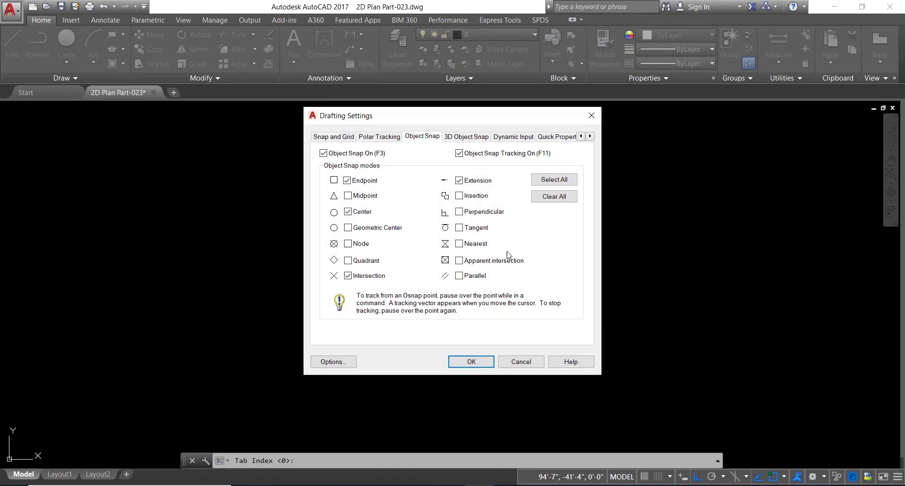
{"action": "left_click", "coordinate": [549, 180]}
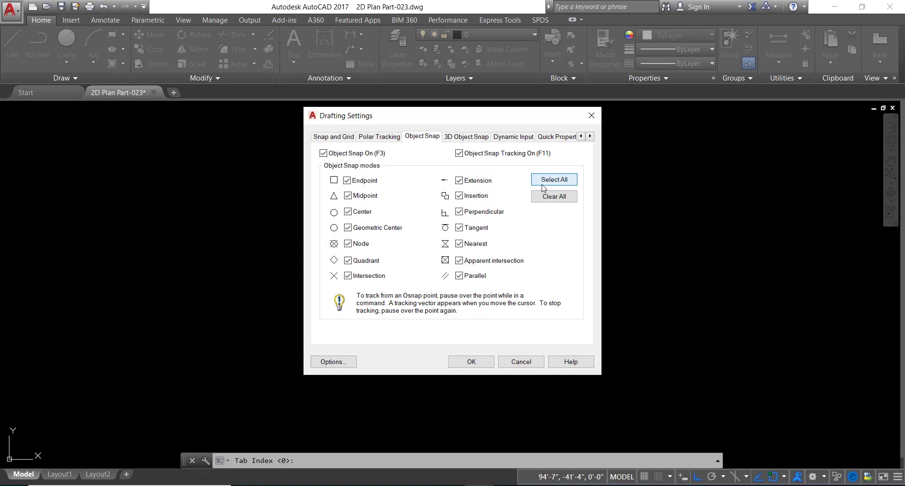
{"action": "left_click", "coordinate": [479, 361]}
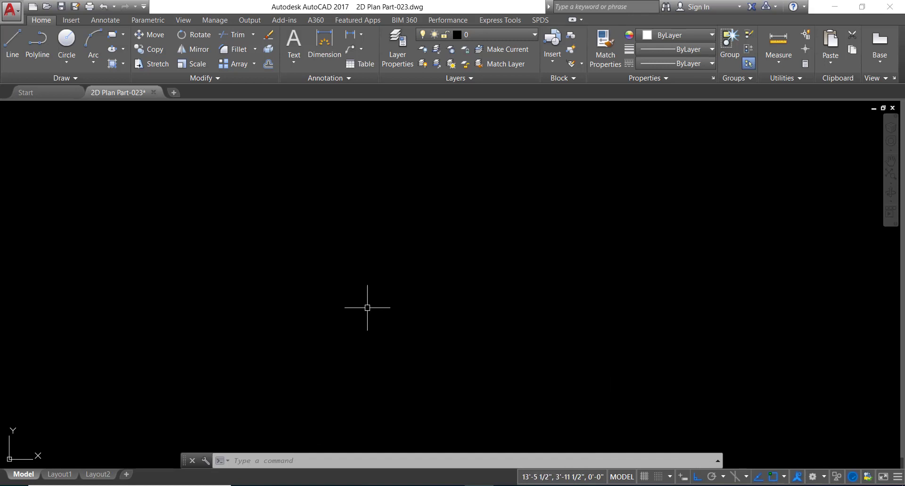
{"action": "left_click", "coordinate": [698, 477]}
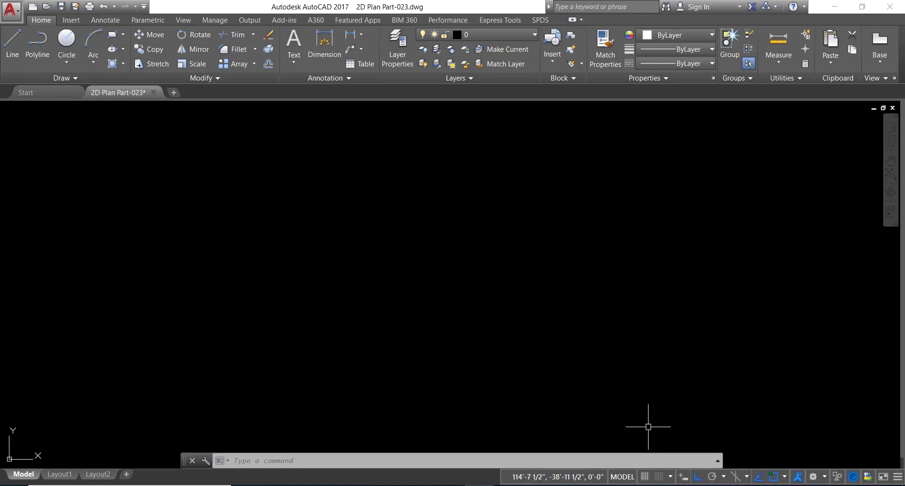
Choose 1.WALLS from the Home ribbon's Layers dropdown as the current layer.
{"action": "left_click", "coordinate": [521, 31]}
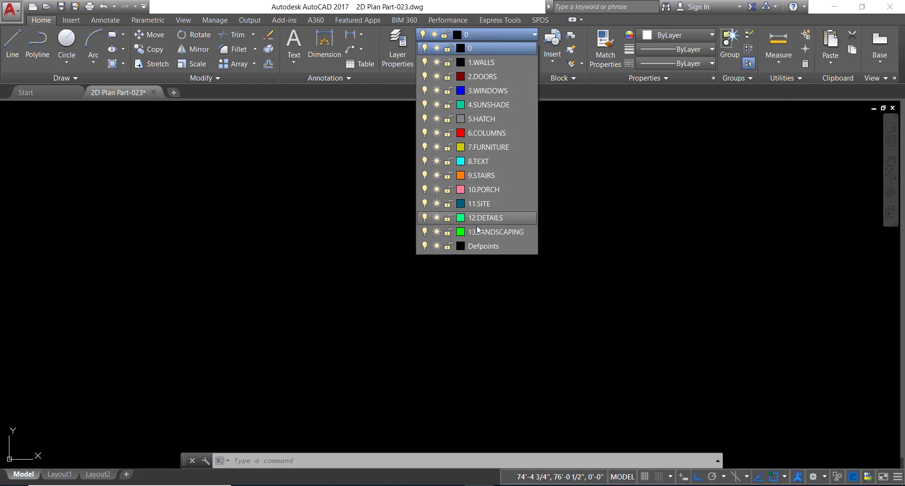
{"action": "left_click", "coordinate": [482, 62]}
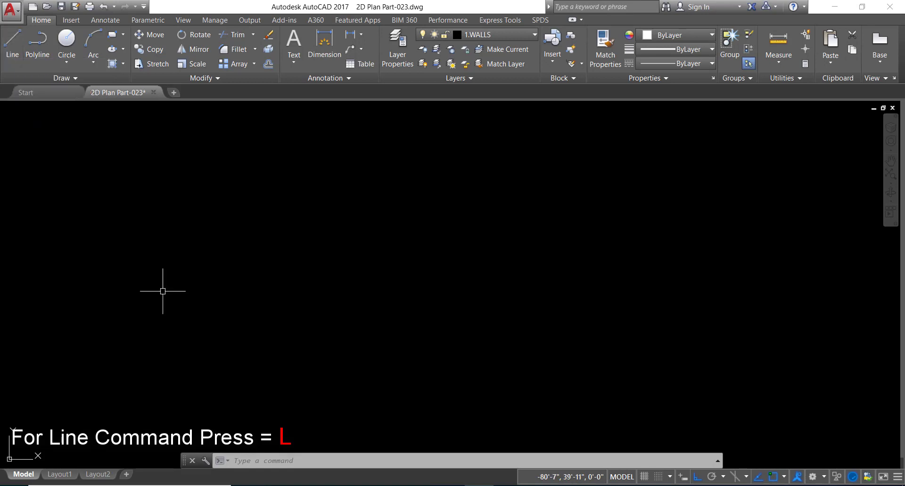
Draw a closed 60' by 60' square with LINE, snapping back to the start corner.
{"action": "type", "text": "L"}
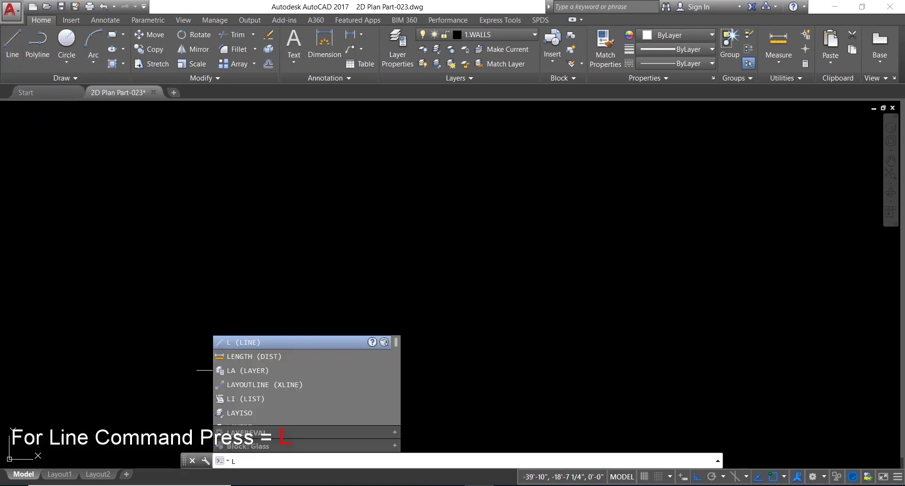
{"action": "key", "text": "Return"}
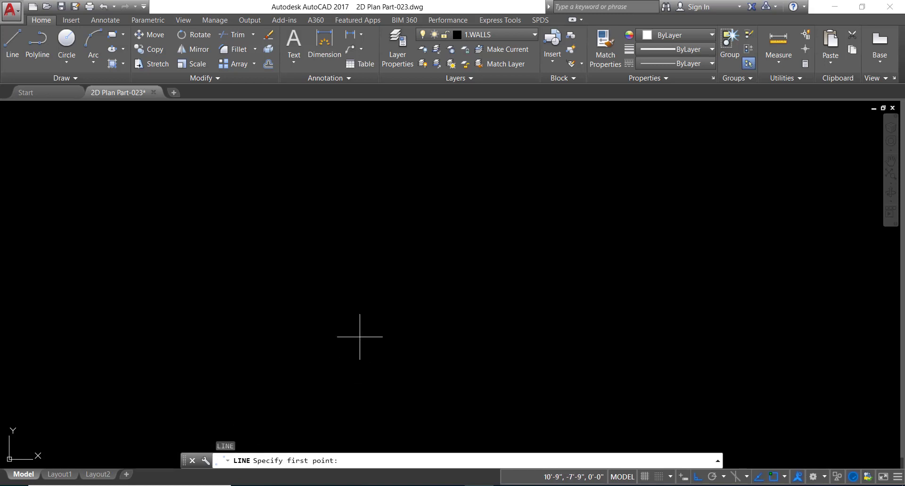
{"action": "left_click", "coordinate": [279, 268]}
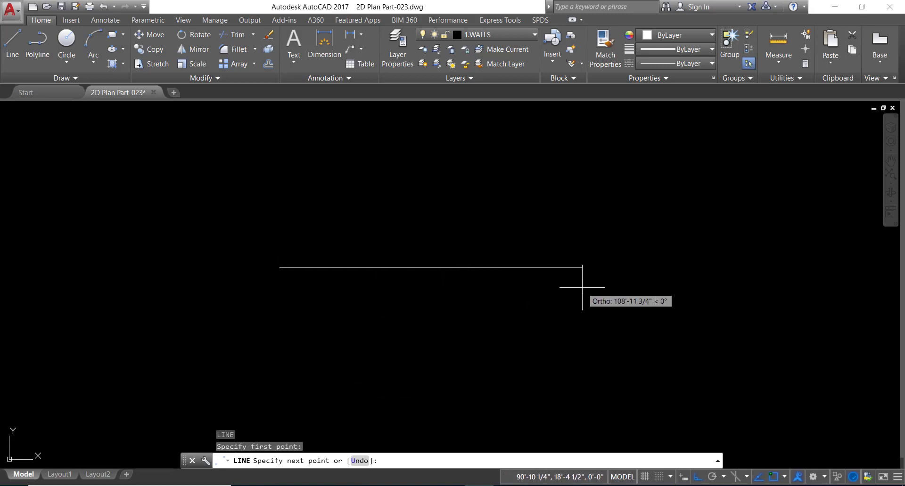
{"action": "type", "text": "60"}
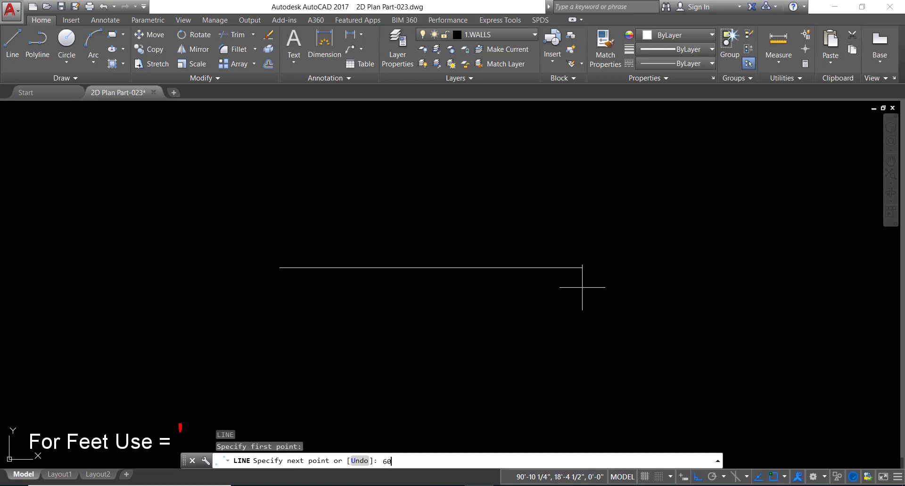
{"action": "type", "text": "'"}
{"action": "key", "text": "Return"}
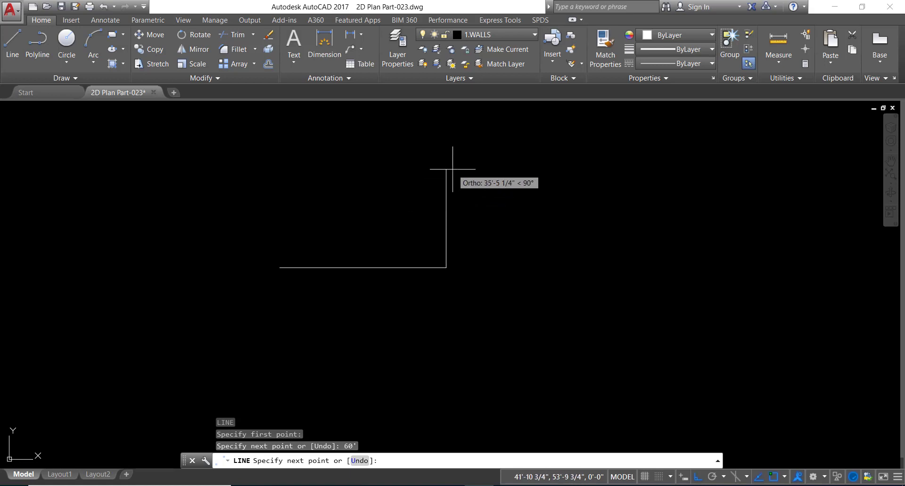
{"action": "type", "text": "60"}
{"action": "key", "text": "Return"}
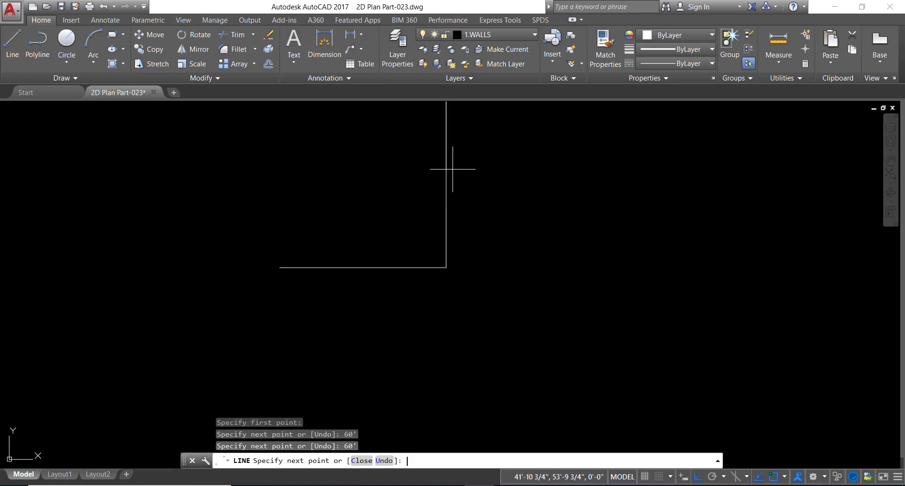
{"action": "scroll", "coordinate": [447, 193], "scroll_direction": "down", "scroll_amount": 2}
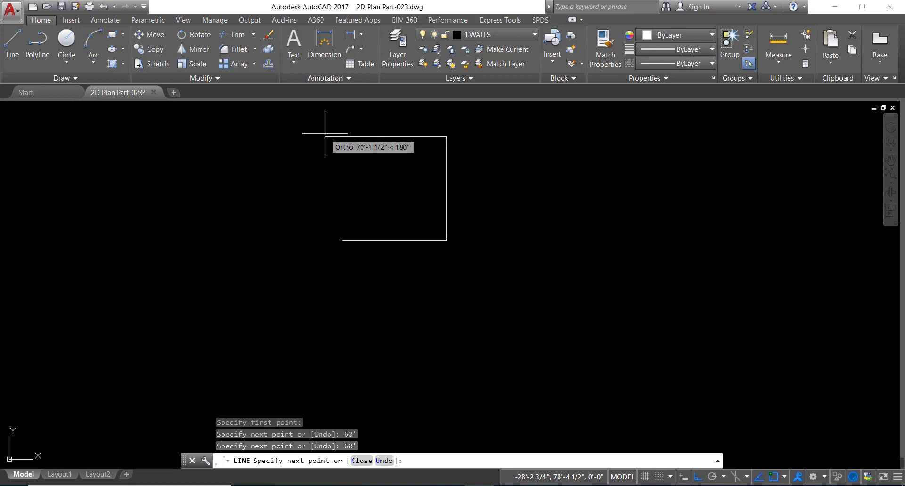
{"action": "type", "text": "60"}
{"action": "key", "text": "Return"}
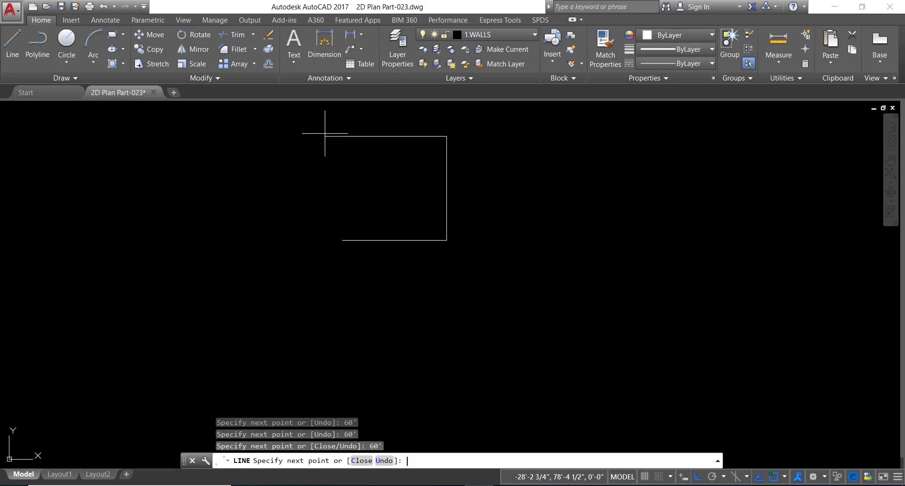
{"action": "left_click", "coordinate": [342, 240]}
{"action": "key", "text": "Return"}
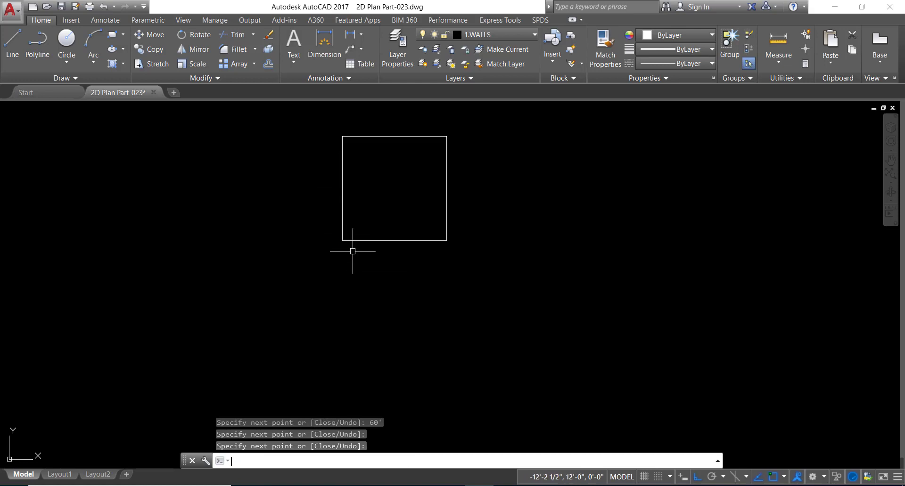
Cancel an unwanted new line with Esc and nudge the view slightly.
{"action": "left_click", "coordinate": [18, 53]}
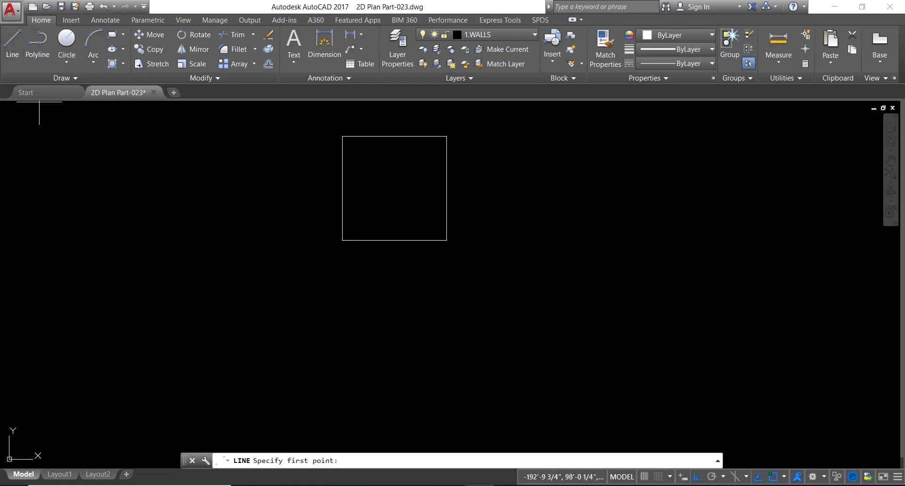
{"action": "left_click", "coordinate": [466, 353]}
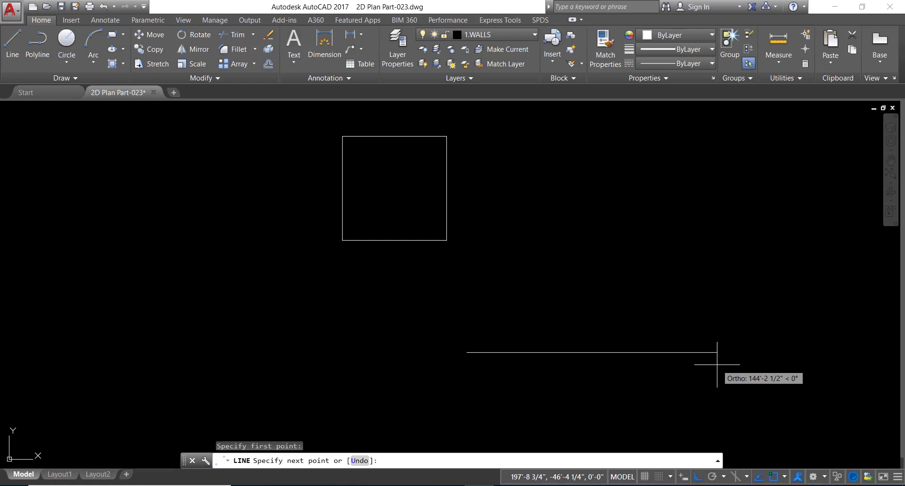
{"action": "key", "text": "Escape"}
{"action": "mouse_move", "coordinate": [388, 203]}
{"action": "middle_mouse_down"}
{"action": "mouse_move", "coordinate": [400, 222]}
{"action": "mouse_move", "coordinate": [418, 204]}
{"action": "middle_mouse_up"}
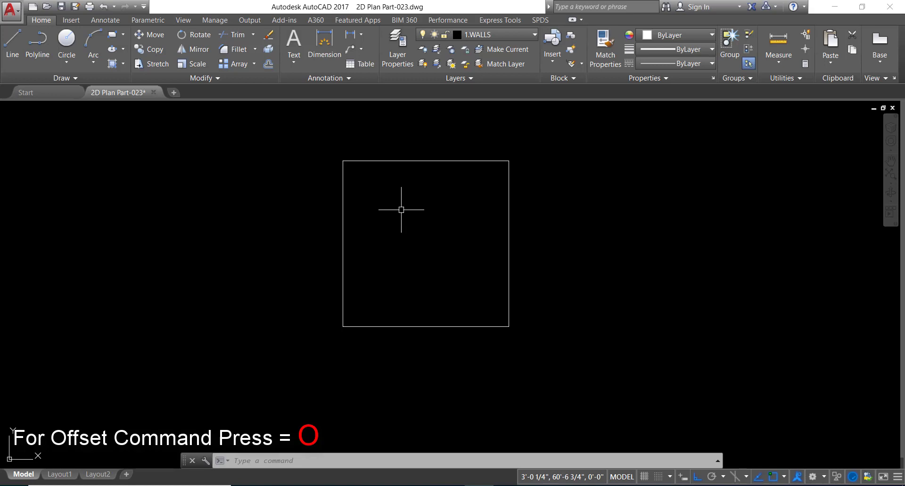
Offset the square's top, left and right edges 5' inward.
{"action": "type", "text": "o"}
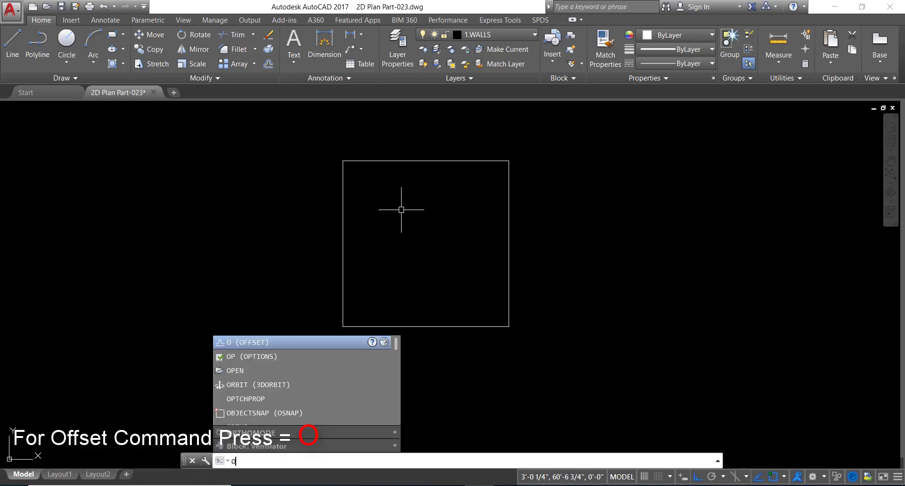
{"action": "key", "text": "Return"}
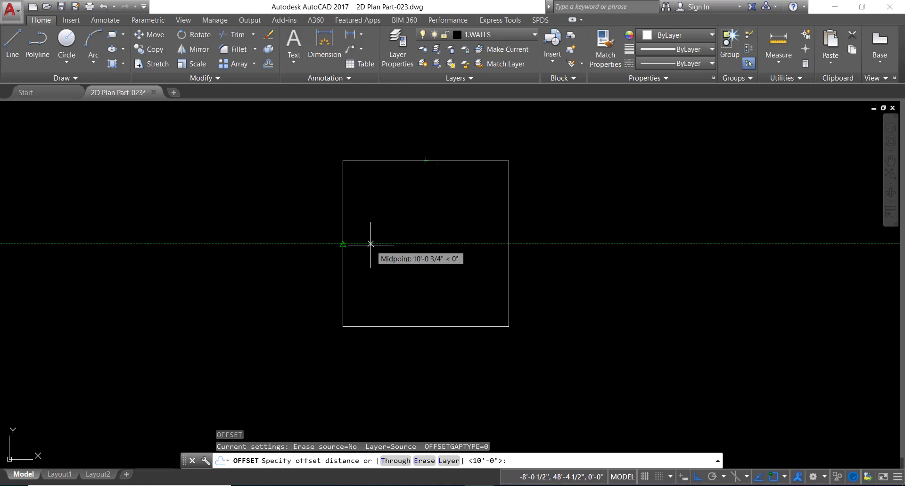
{"action": "type", "text": "5'"}
{"action": "key", "text": "Return"}
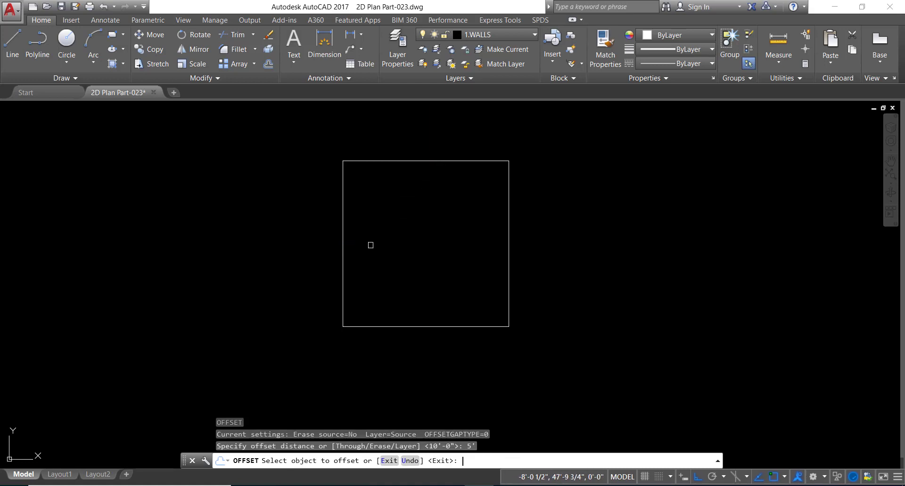
{"action": "left_click", "coordinate": [407, 161]}
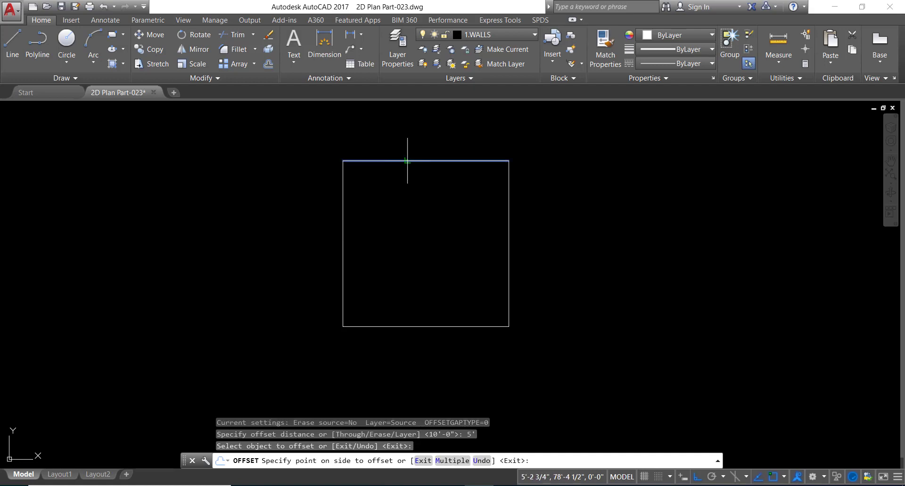
{"action": "left_click", "coordinate": [412, 190]}
{"action": "left_click", "coordinate": [343, 238]}
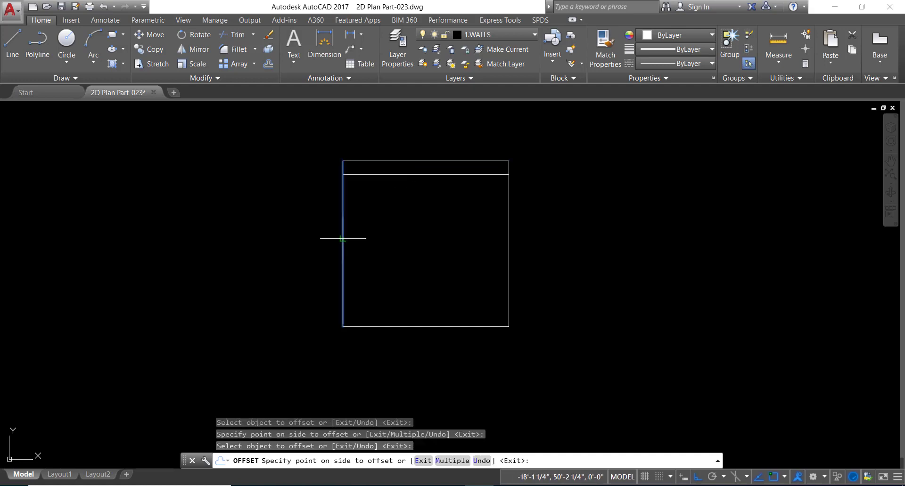
{"action": "left_click", "coordinate": [375, 240]}
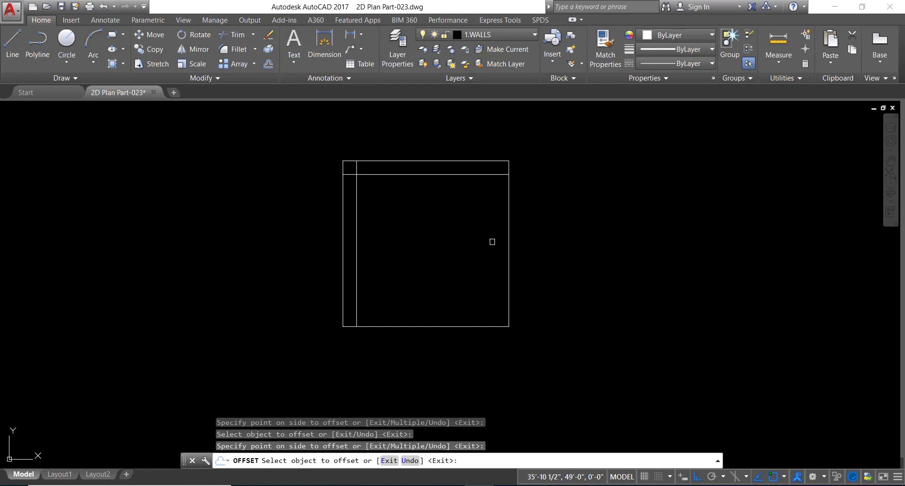
{"action": "left_click", "coordinate": [508, 249]}
{"action": "left_click", "coordinate": [479, 254]}
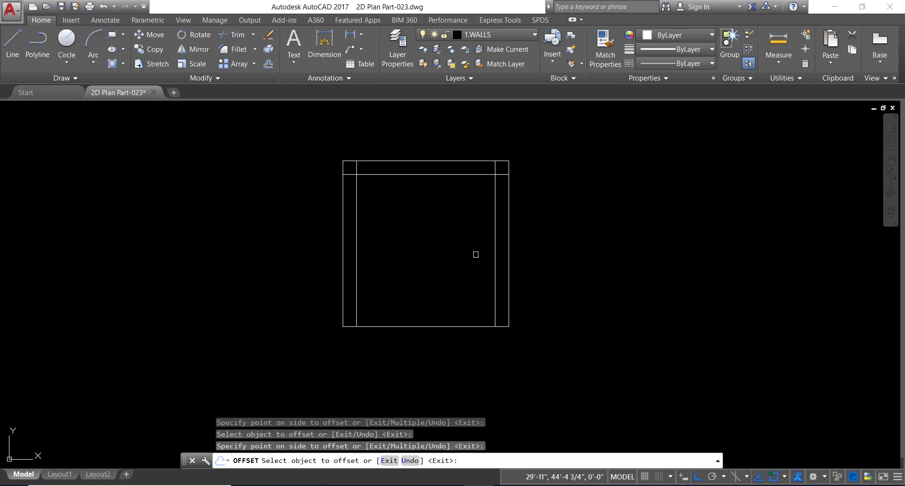
{"action": "key", "text": "Return"}
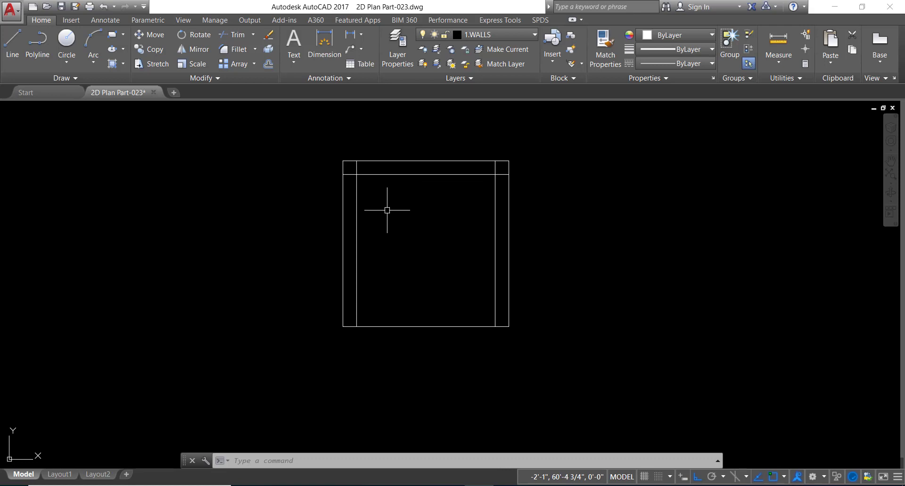
Offset the square's bottom edge 20' upward to make a horizontal cross line.
{"action": "type", "text": "o"}
{"action": "key", "text": "Return"}
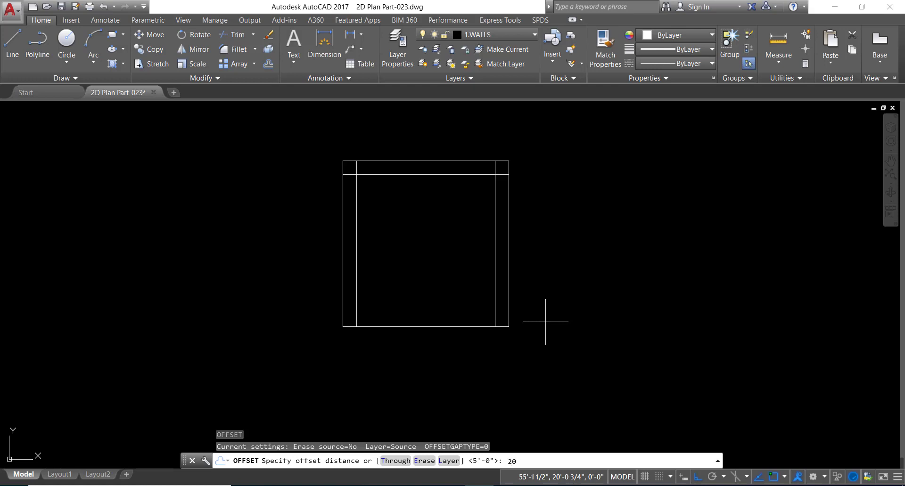
{"action": "type", "text": "'"}
{"action": "key", "text": "Return"}
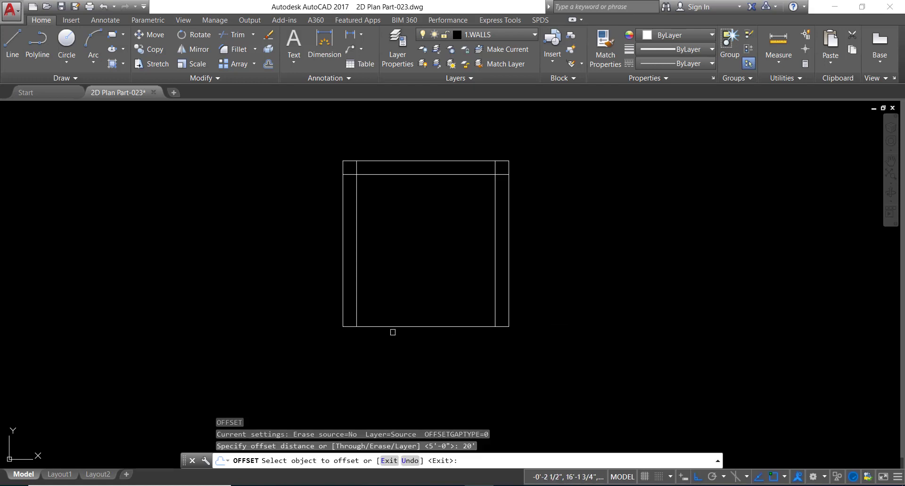
{"action": "left_click", "coordinate": [400, 325]}
{"action": "left_click", "coordinate": [404, 284]}
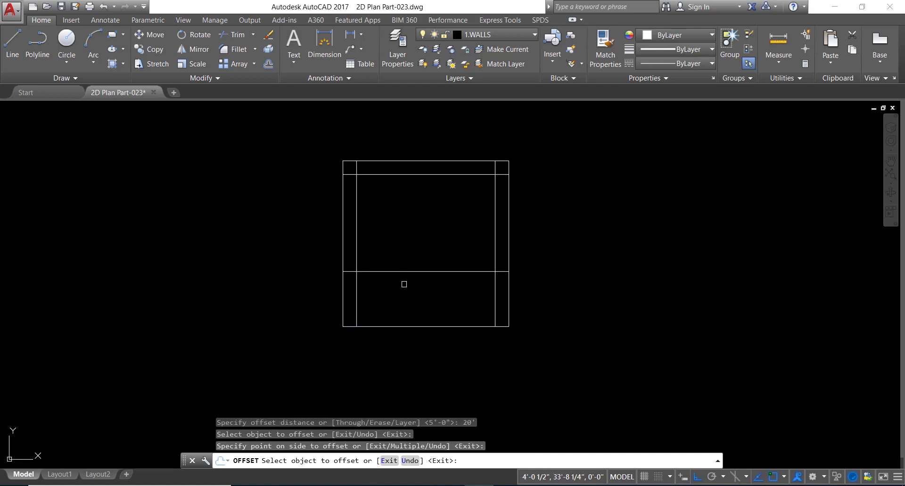
{"action": "right_click", "coordinate": [411, 294]}
{"action": "left_click", "coordinate": [446, 304]}
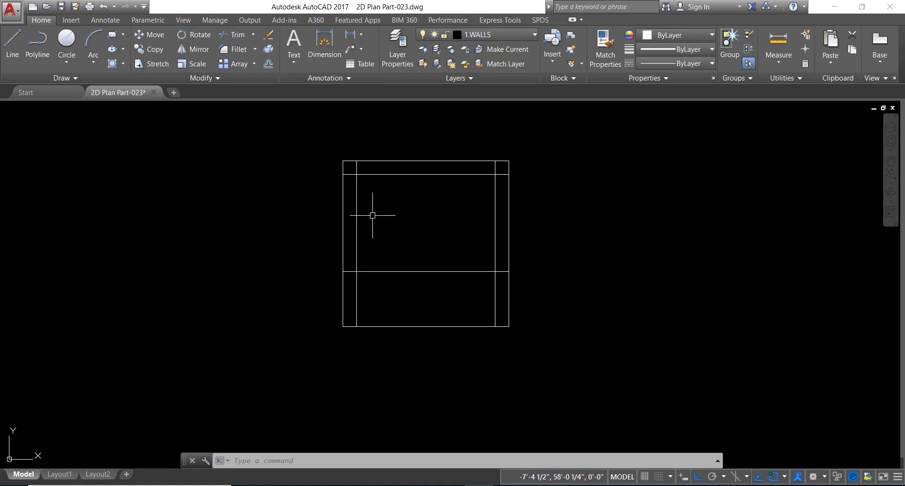
{"action": "scroll", "coordinate": [354, 169], "scroll_direction": "up", "scroll_amount": 2}
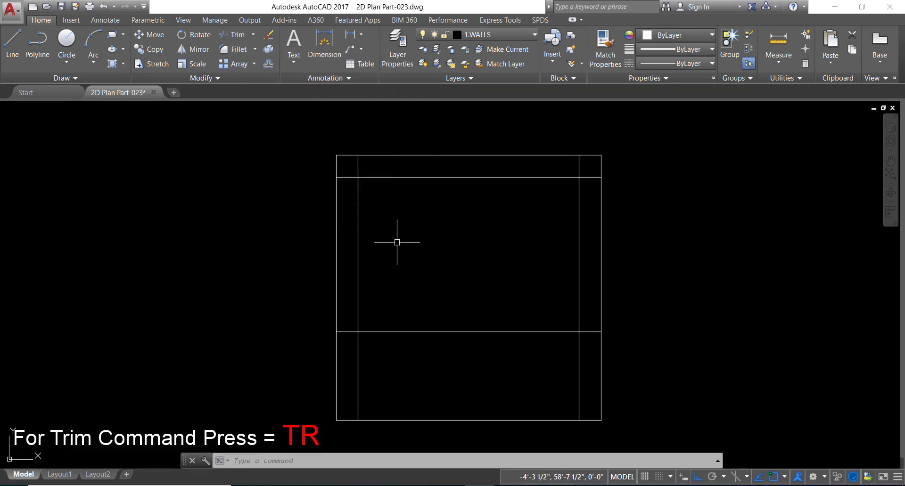
Start TRIM with the left, top and right inner lines and the 20' line as cutting edges.
{"action": "type", "text": "TR"}
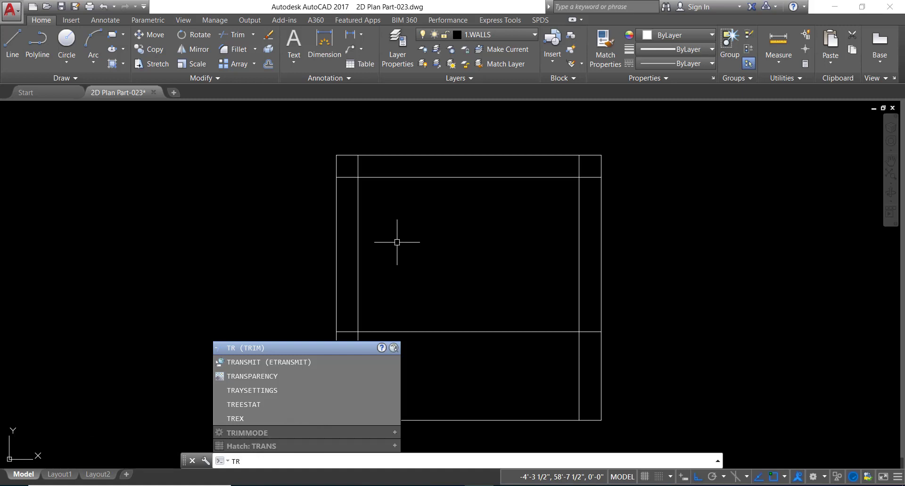
{"action": "key", "text": "Return"}
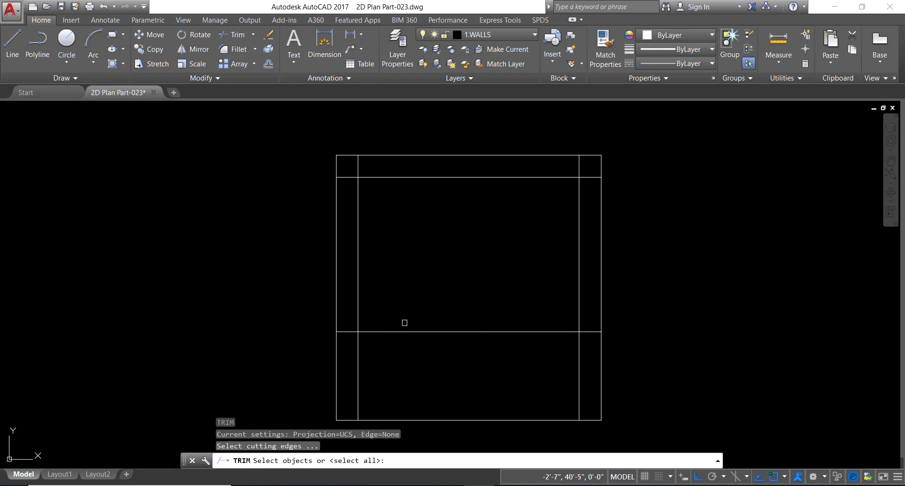
{"action": "left_click", "coordinate": [357, 163]}
{"action": "left_click", "coordinate": [353, 177]}
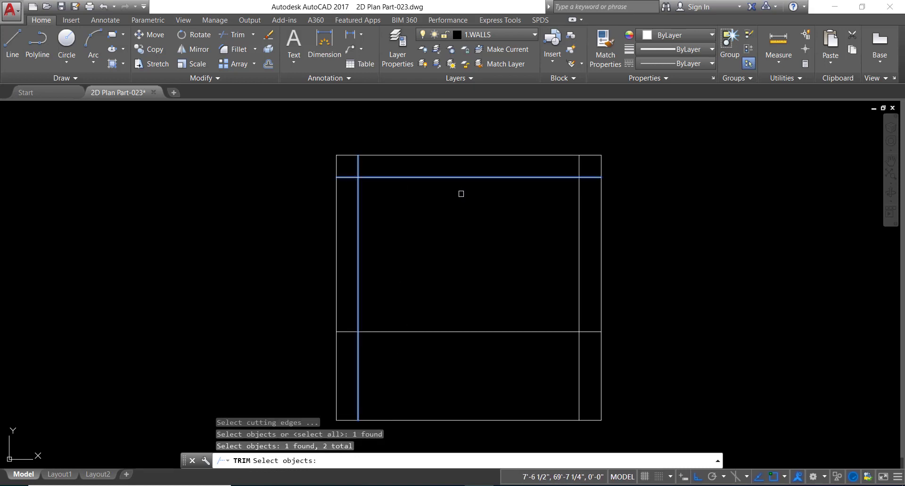
{"action": "left_click", "coordinate": [579, 234]}
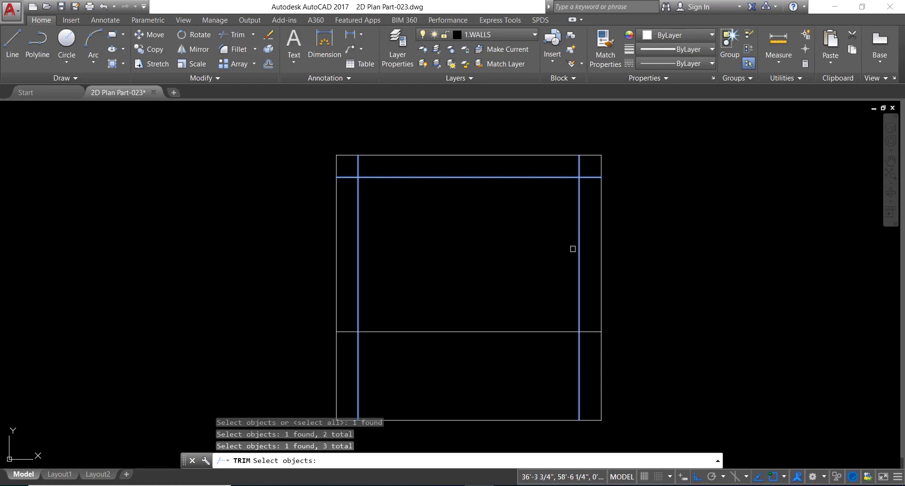
{"action": "left_click", "coordinate": [530, 331]}
{"action": "key", "text": "Return"}
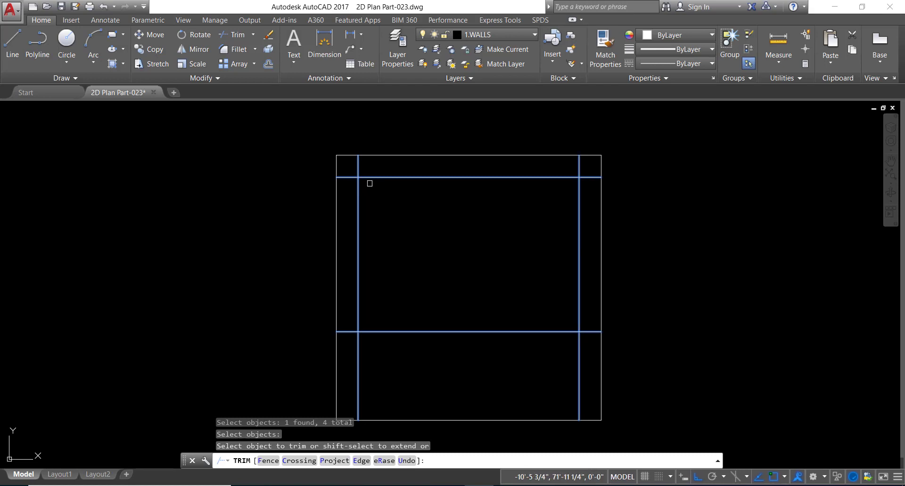
Trim the overhanging stubs at the inner rectangle's top-left and top-right corners.
{"action": "left_click", "coordinate": [358, 165]}
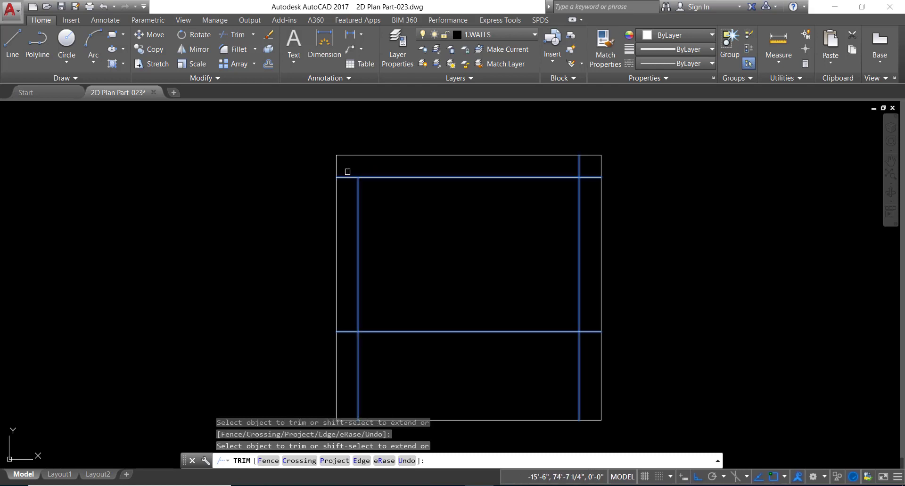
{"action": "left_click", "coordinate": [347, 177]}
{"action": "left_click", "coordinate": [581, 164]}
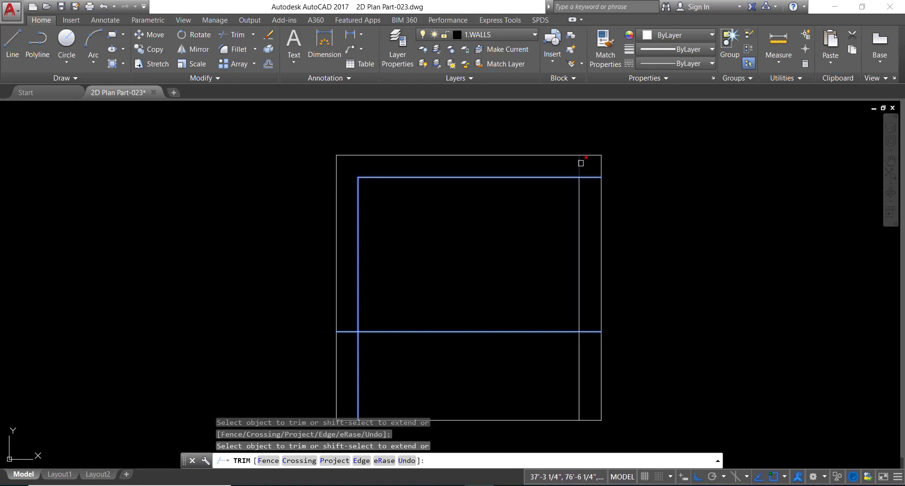
{"action": "left_click", "coordinate": [588, 177]}
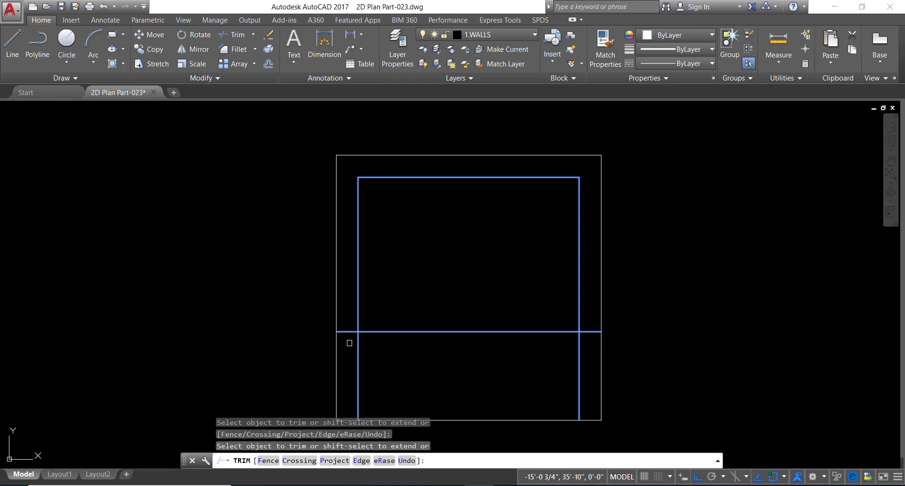
{"action": "scroll", "coordinate": [430, 249], "scroll_direction": "down", "scroll_amount": 2}
{"action": "scroll", "coordinate": [430, 249], "scroll_direction": "up", "scroll_amount": 2}
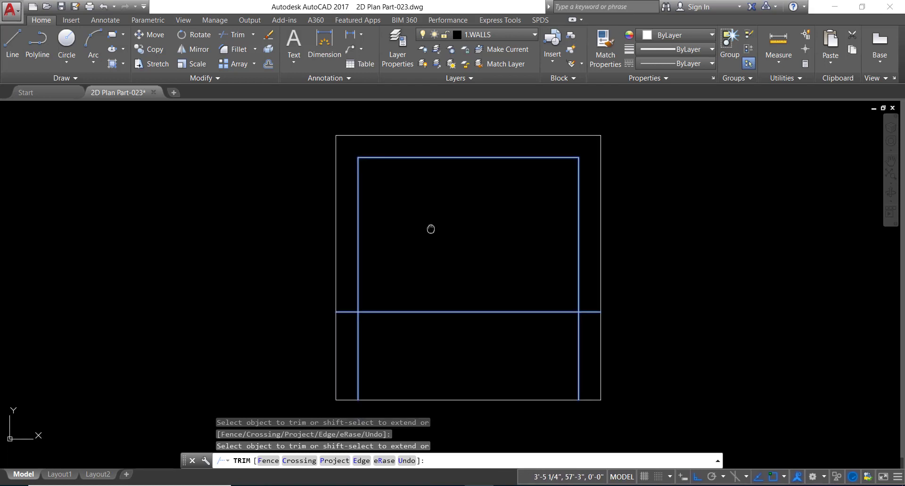
{"action": "middle_click_drag", "start_coordinate": [430, 248], "coordinate": [430, 228]}
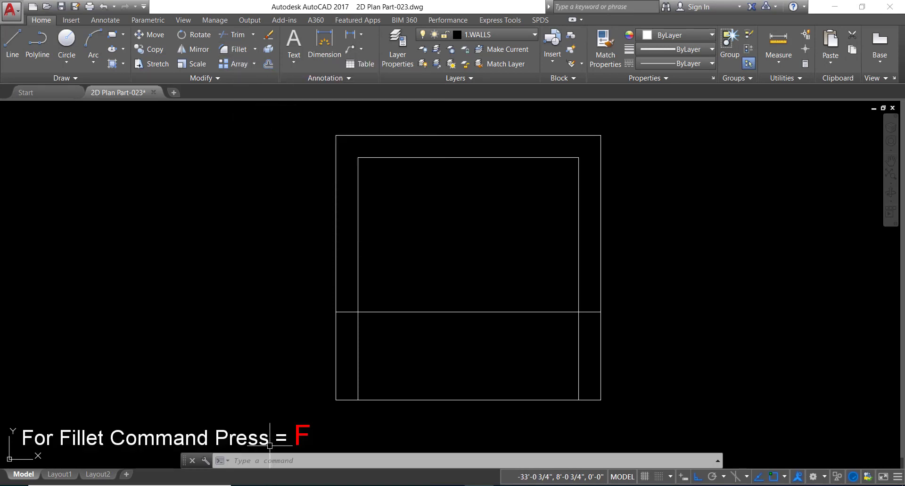
Fillet the left and right inner wall lines to the 20' horizontal line for sharp corners.
{"action": "type", "text": "f"}
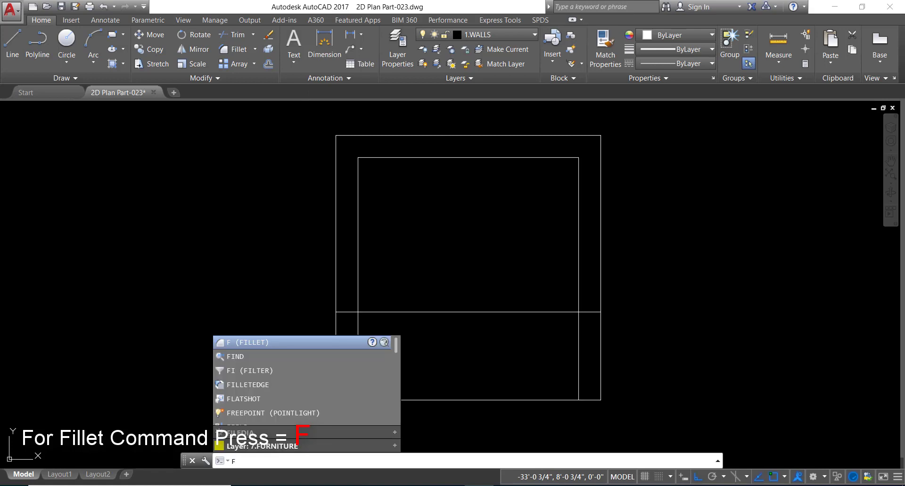
{"action": "key", "text": "Return"}
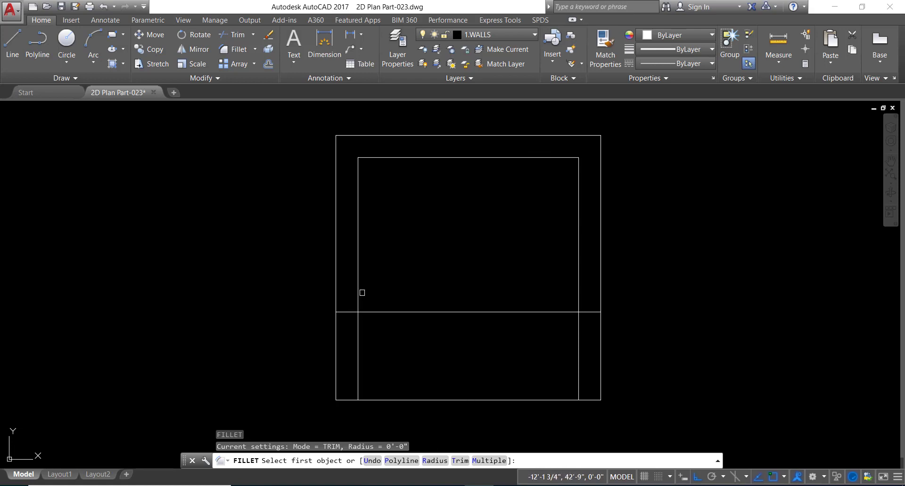
{"action": "left_click", "coordinate": [358, 285]}
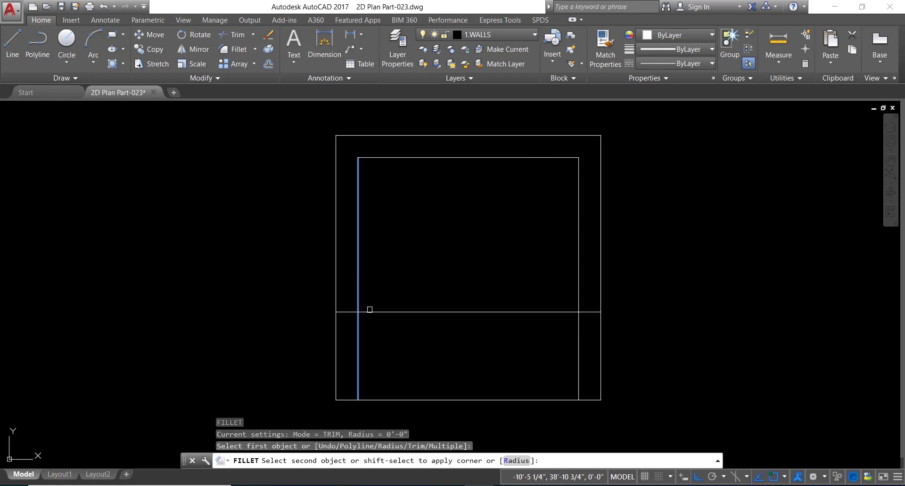
{"action": "left_click", "coordinate": [371, 313]}
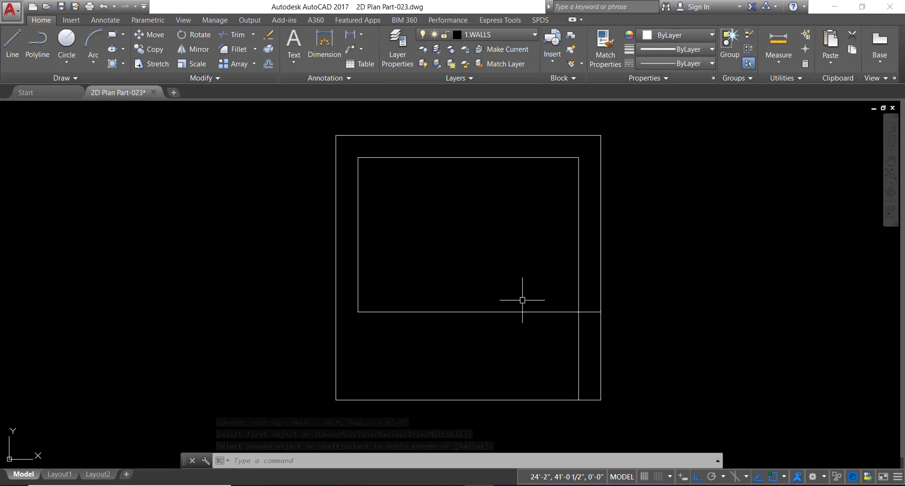
{"action": "key", "text": "Return"}
{"action": "left_click", "coordinate": [578, 297]}
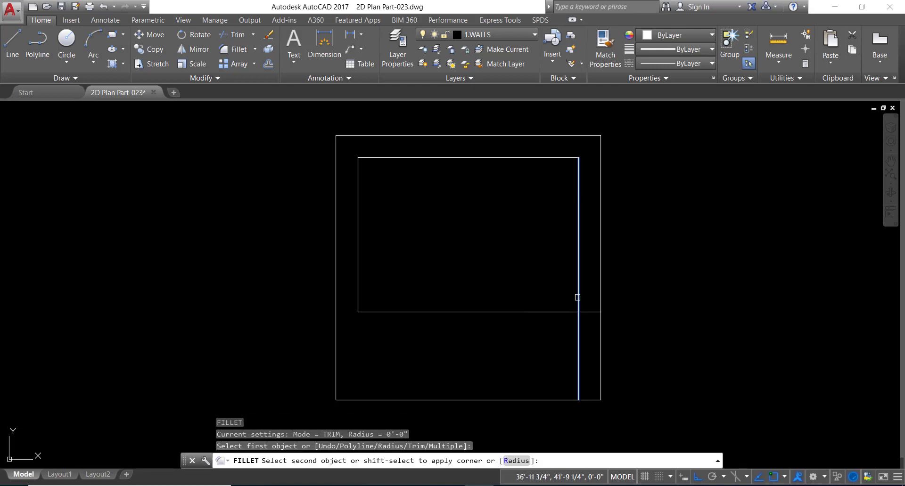
{"action": "left_click", "coordinate": [560, 312]}
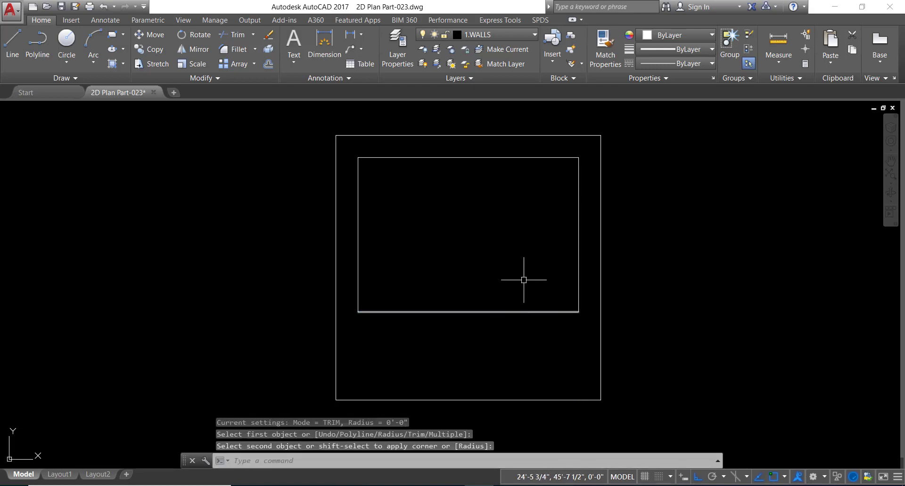
{"action": "scroll", "coordinate": [452, 211], "scroll_direction": "down", "scroll_amount": 2}
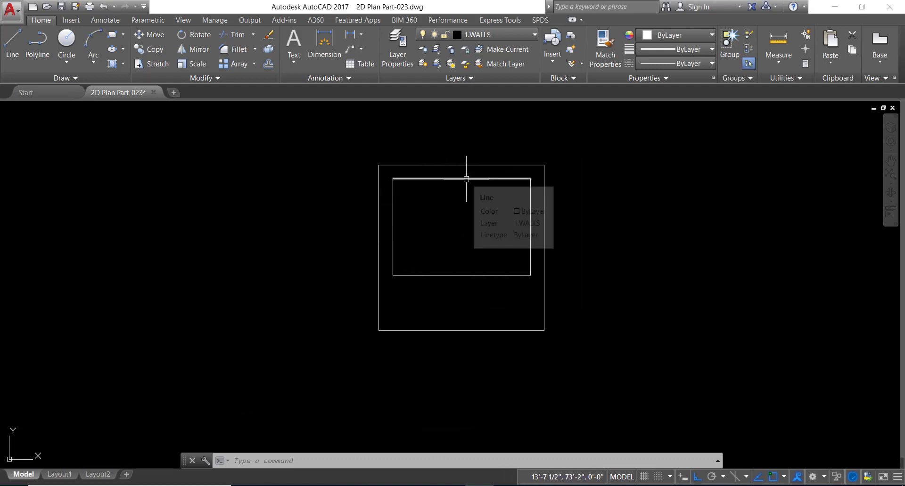
Select the outer 60' plot square and set its colour to Magenta.
{"action": "left_click", "coordinate": [389, 170]}
{"action": "left_click", "coordinate": [364, 157]}
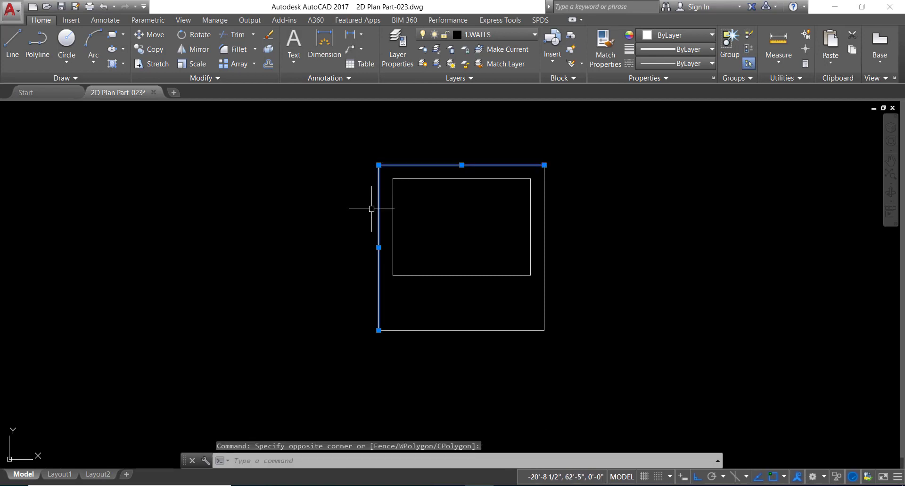
{"action": "left_click", "coordinate": [551, 324]}
{"action": "left_click", "coordinate": [500, 351]}
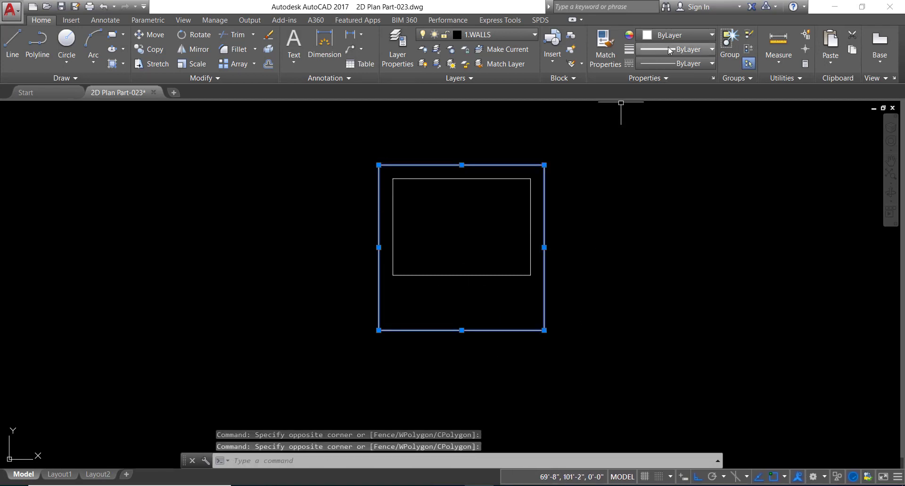
{"action": "left_click", "coordinate": [682, 38]}
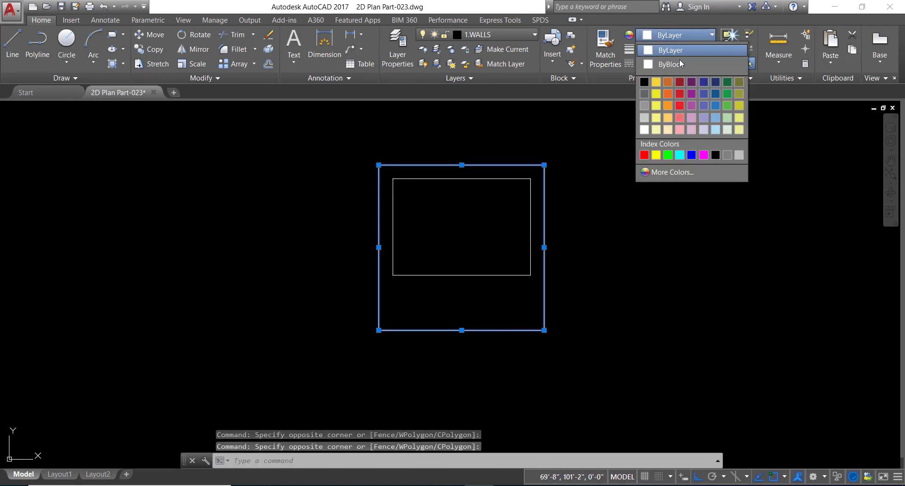
{"action": "left_click", "coordinate": [703, 155]}
{"action": "key", "text": "Escape"}
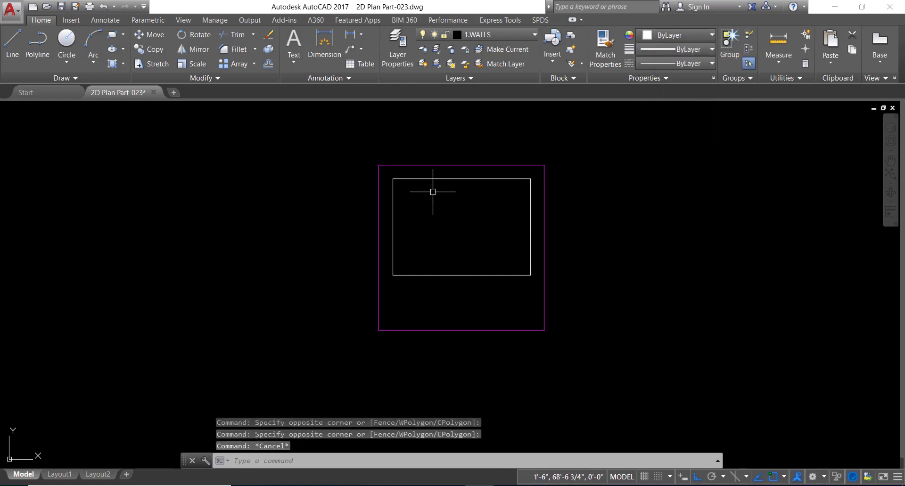
{"action": "scroll", "coordinate": [423, 179], "scroll_direction": "up", "scroll_amount": 2}
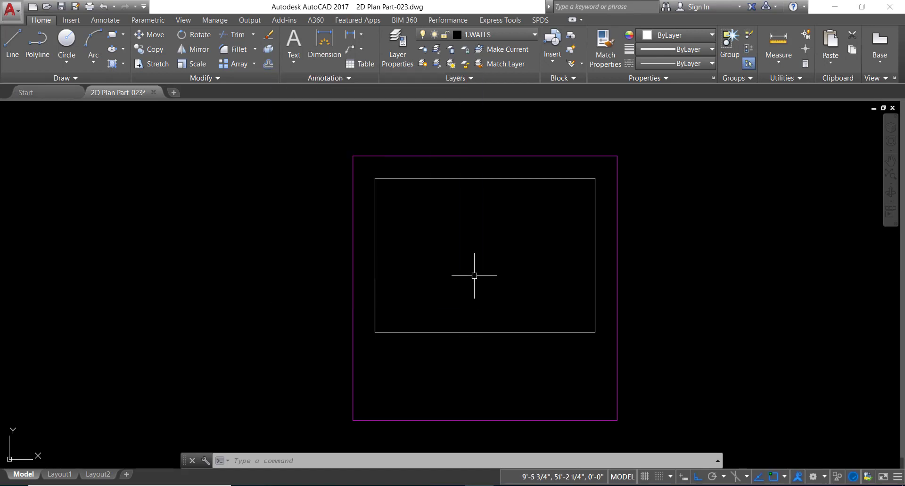
Offset the wall rectangle's top and left sides 9" inward.
{"action": "type", "text": "O"}
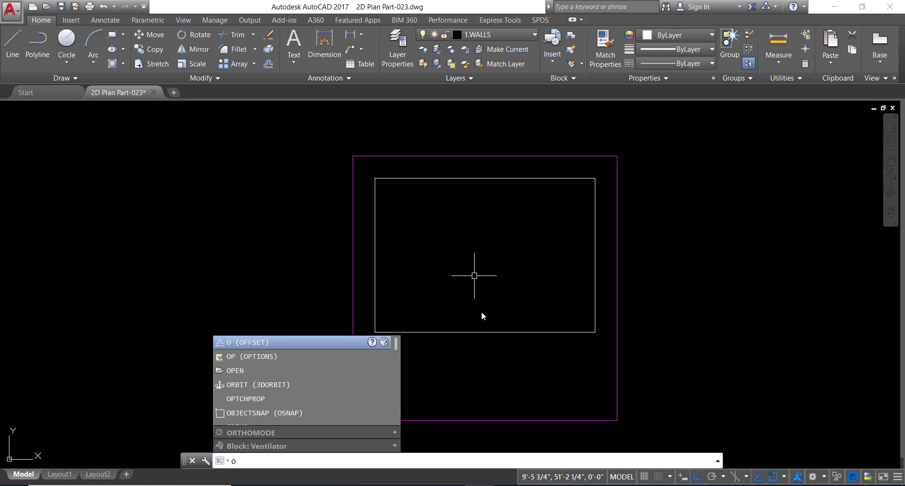
{"action": "key", "text": "Return"}
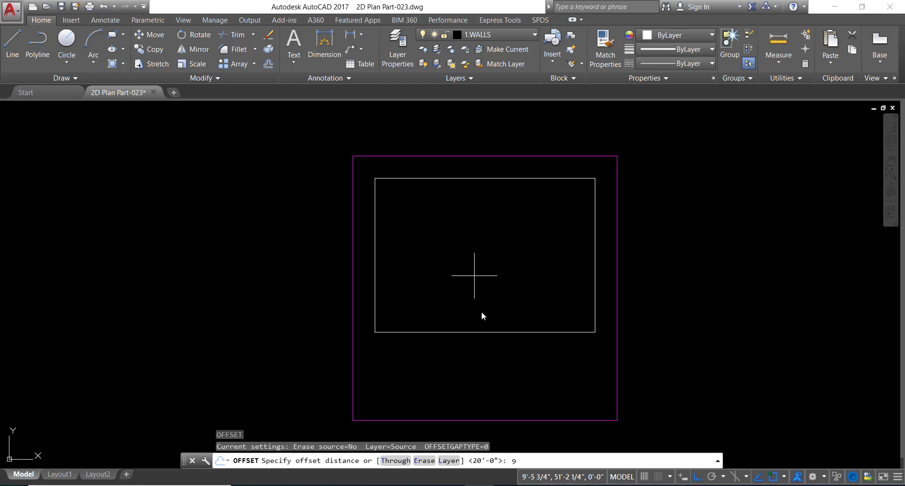
{"action": "type", "text": "\""}
{"action": "key", "text": "Return"}
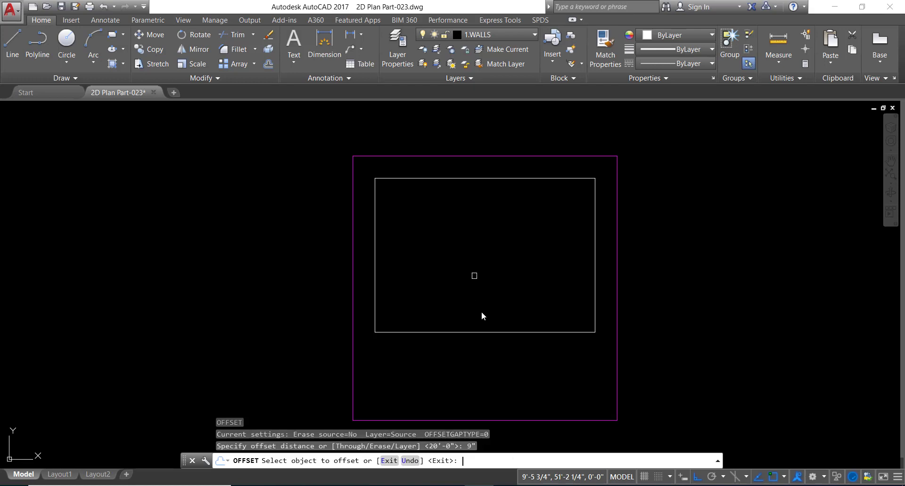
{"action": "left_click", "coordinate": [509, 179]}
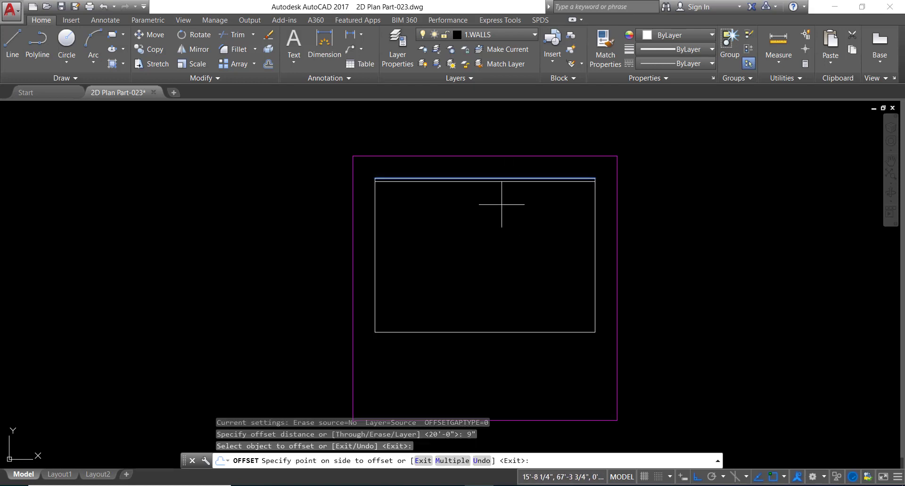
{"action": "left_click", "coordinate": [500, 205]}
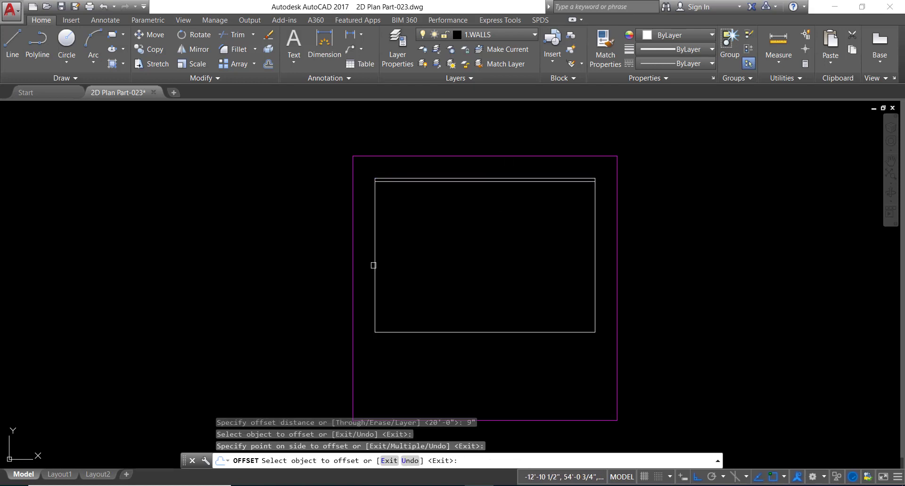
{"action": "left_click", "coordinate": [374, 264]}
{"action": "left_click", "coordinate": [400, 271]}
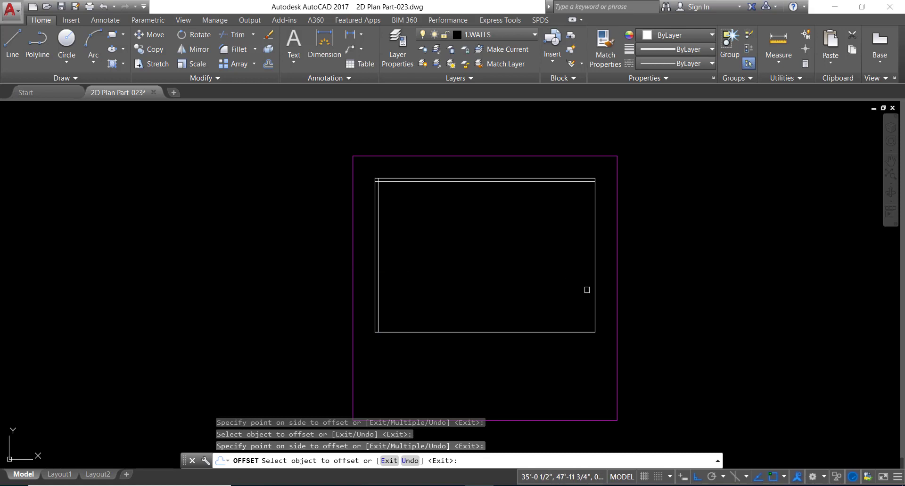
Offset the right and bottom sides 9" inward as well.
{"action": "left_click", "coordinate": [595, 294]}
{"action": "left_click", "coordinate": [565, 297]}
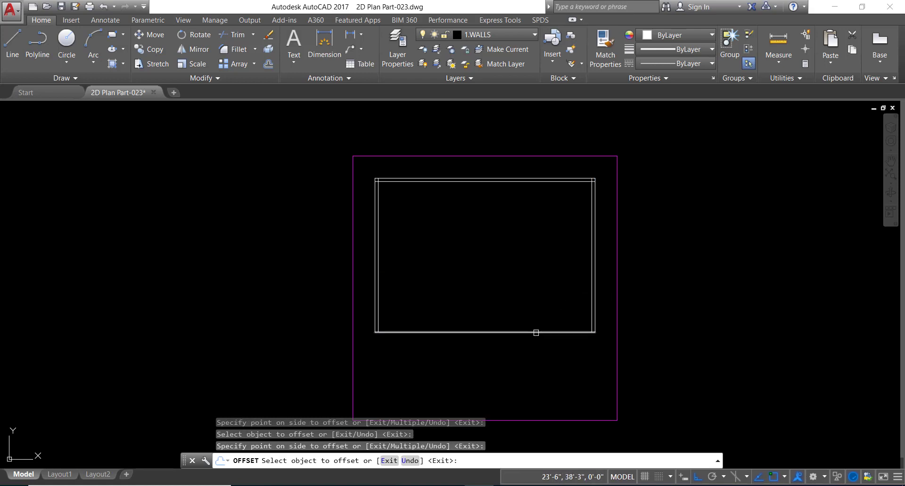
{"action": "left_click", "coordinate": [535, 331]}
{"action": "left_click", "coordinate": [526, 305]}
{"action": "right_click", "coordinate": [486, 247]}
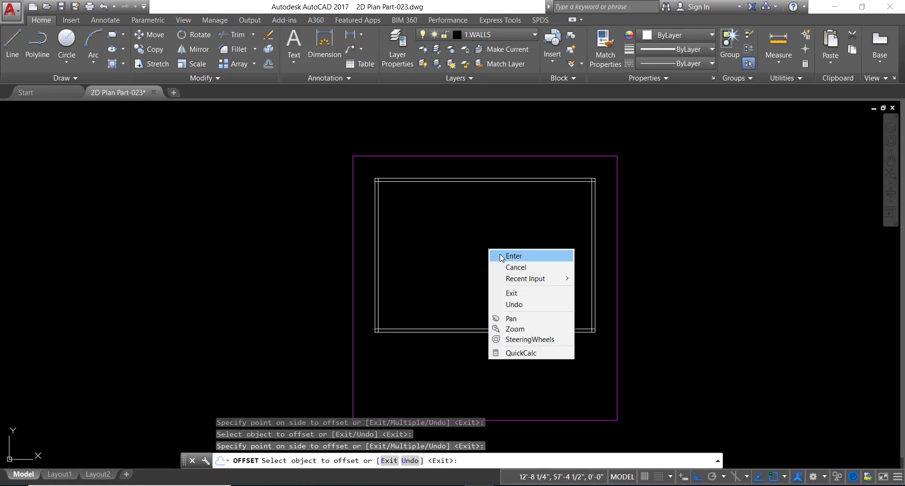
{"action": "left_click", "coordinate": [494, 257]}
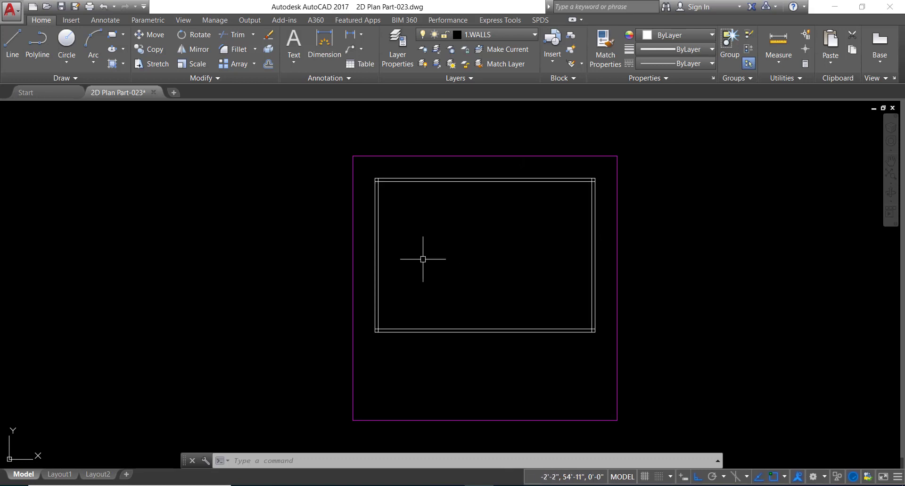
{"action": "type", "text": "o"}
{"action": "key", "text": "Return"}
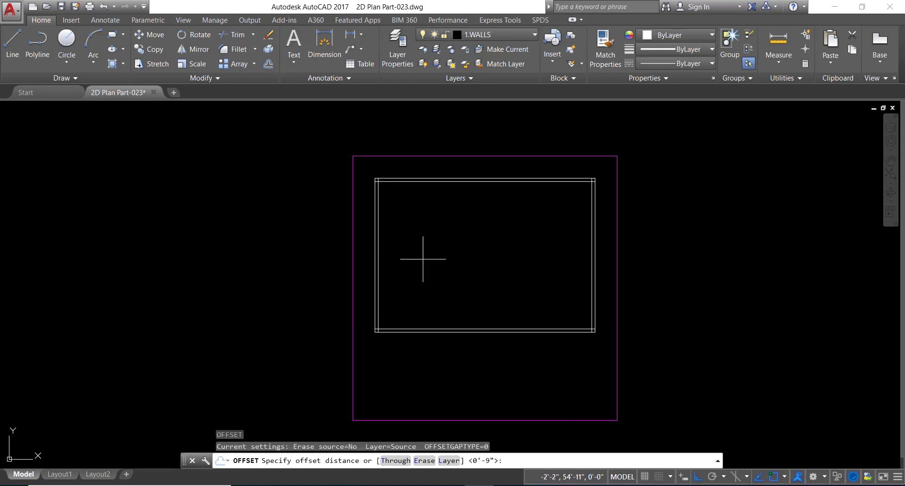
Offset the top wall 15' downward to locate the interior wall.
{"action": "type", "text": "15"}
{"action": "type", "text": "'"}
{"action": "key", "text": "Return"}
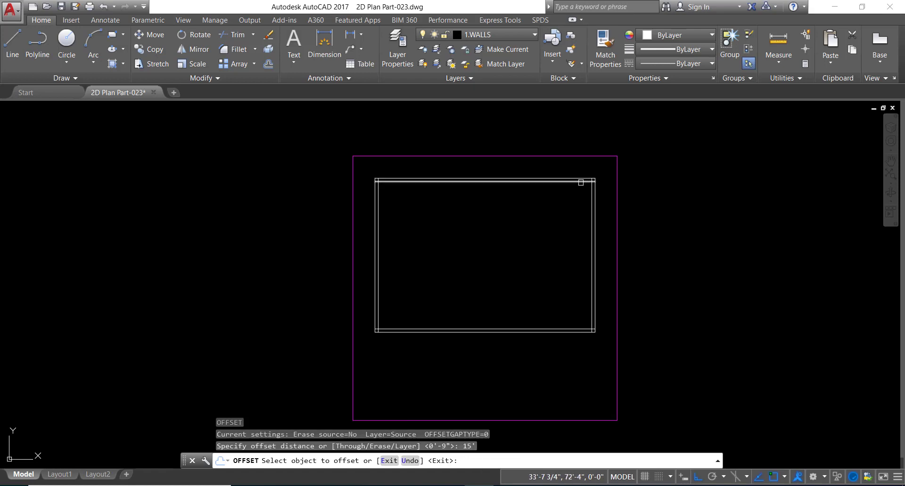
{"action": "left_click", "coordinate": [581, 182]}
{"action": "left_click", "coordinate": [560, 212]}
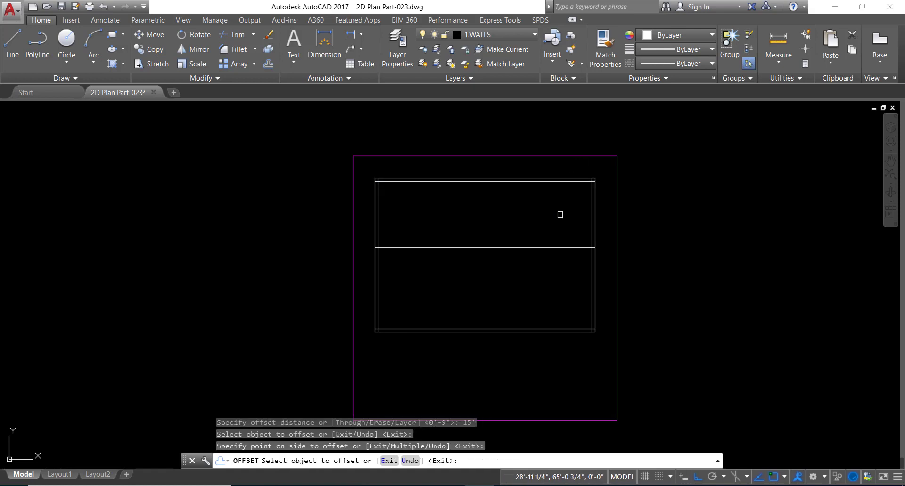
{"action": "key", "text": "Return"}
Offset that new line 9" downward to form the double-line wall.
{"action": "type", "text": "o"}
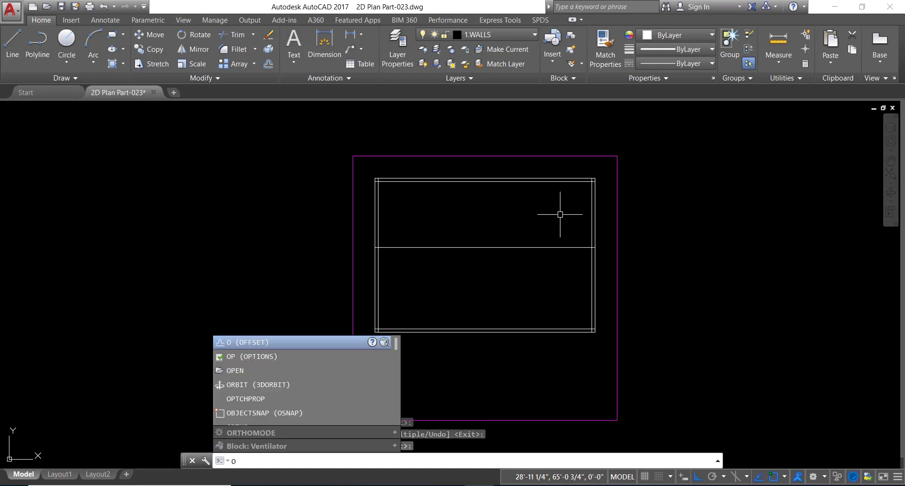
{"action": "key", "text": "Return"}
{"action": "key", "text": "Return"}
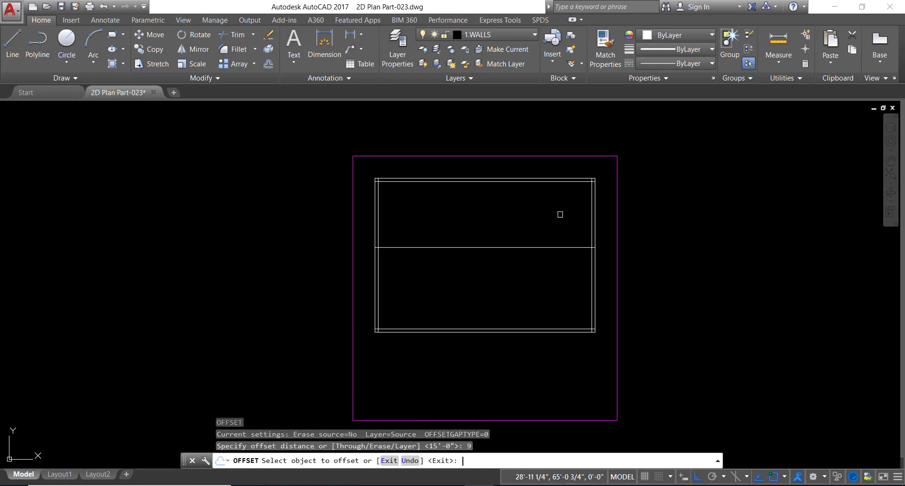
{"action": "left_click", "coordinate": [537, 247]}
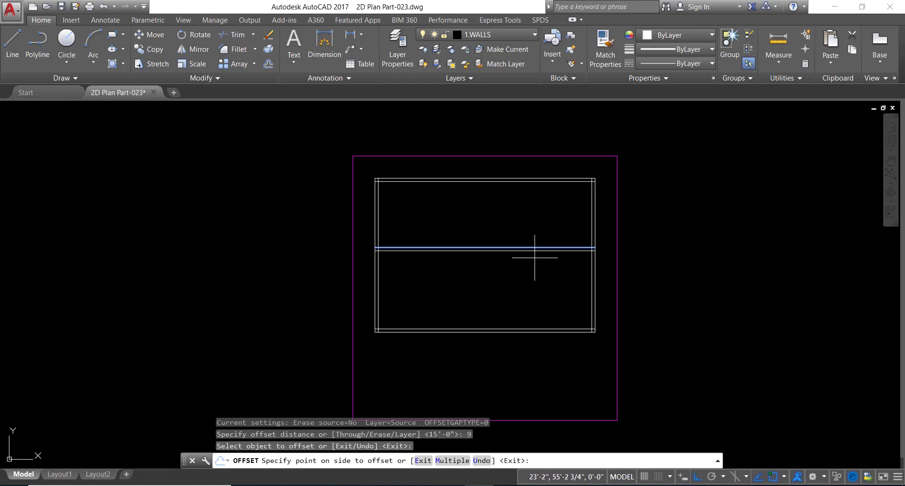
{"action": "left_click", "coordinate": [534, 257]}
{"action": "right_click", "coordinate": [535, 257]}
{"action": "left_click", "coordinate": [547, 263]}
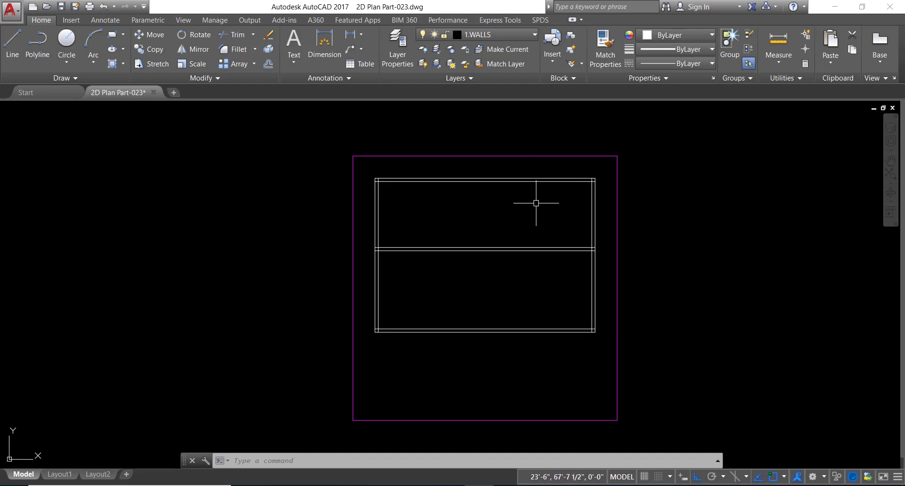
Offset the right inner wall line 11' to the left.
{"action": "type", "text": "o"}
{"action": "key", "text": "Return"}
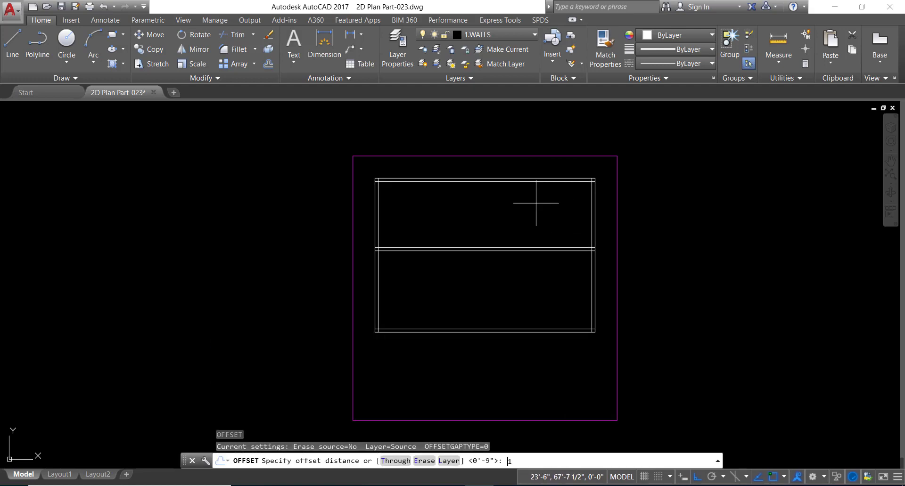
{"action": "type", "text": "'"}
{"action": "key", "text": "Return"}
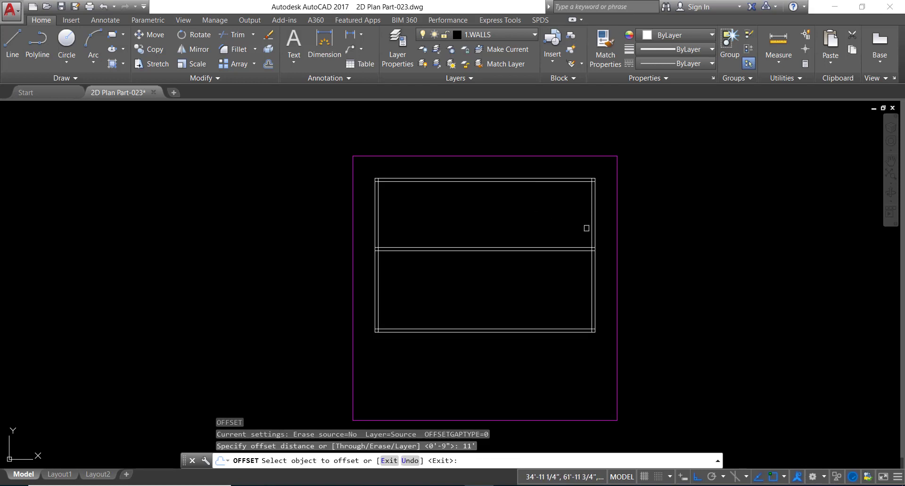
{"action": "left_click", "coordinate": [592, 233]}
{"action": "left_click", "coordinate": [542, 229]}
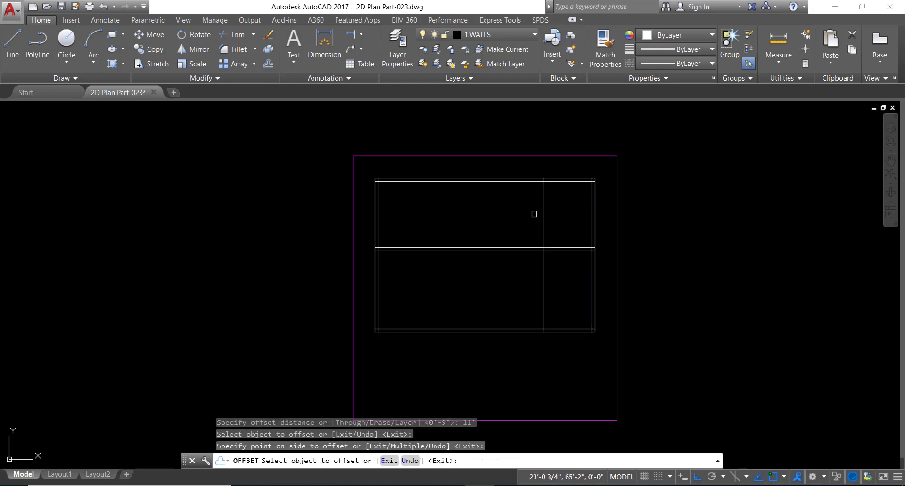
{"action": "right_click", "coordinate": [533, 213]}
{"action": "key", "text": "Escape"}
{"action": "key", "text": "Escape"}
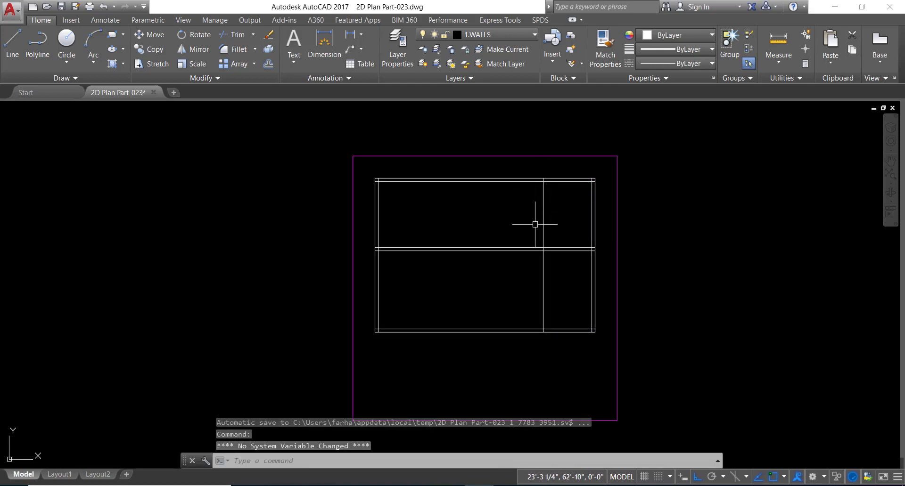
Offset the new vertical line 9" further left to complete the wall.
{"action": "type", "text": "o"}
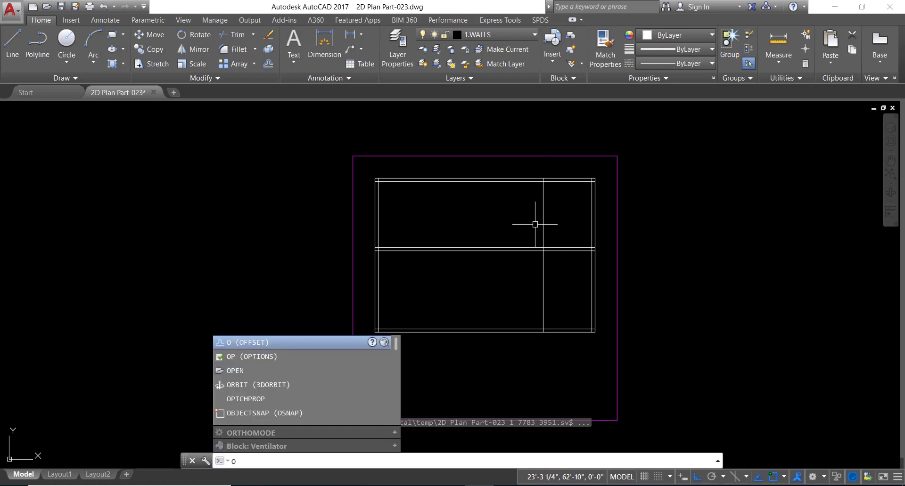
{"action": "key", "text": "Return"}
{"action": "type", "text": "9"}
{"action": "key", "text": "Return"}
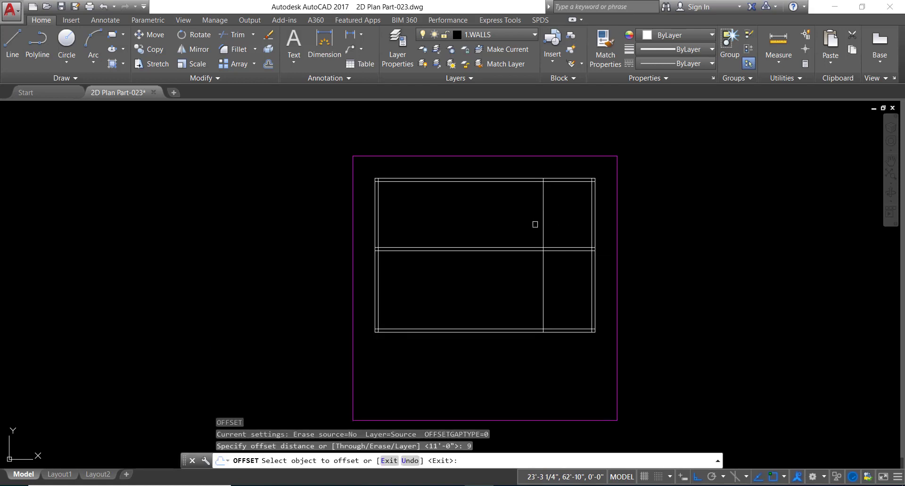
{"action": "left_click", "coordinate": [543, 230]}
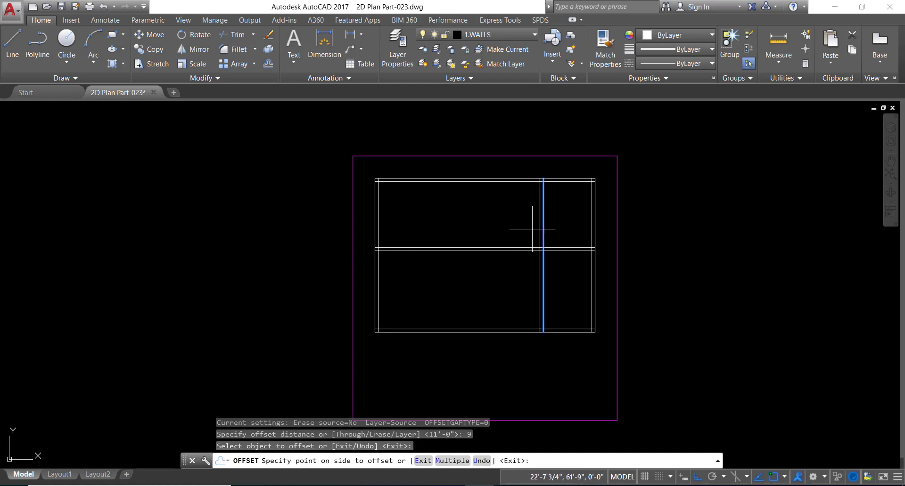
{"action": "left_click", "coordinate": [531, 230]}
{"action": "right_click", "coordinate": [517, 208]}
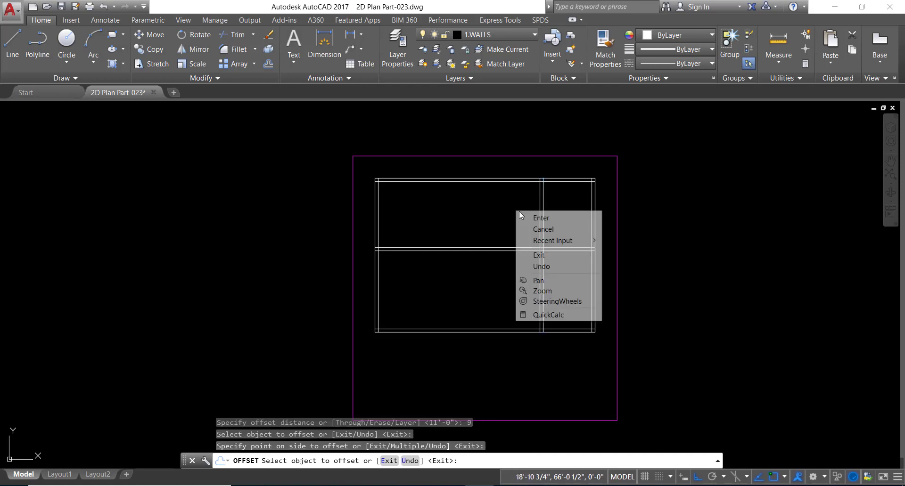
{"action": "left_click", "coordinate": [526, 216]}
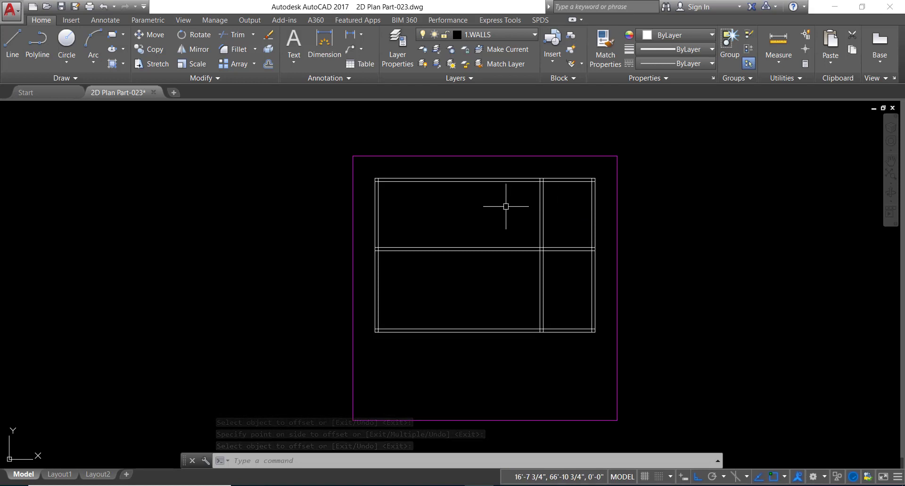
Offset the new wall's left line 11' further left.
{"action": "type", "text": "o"}
{"action": "key", "text": "Return"}
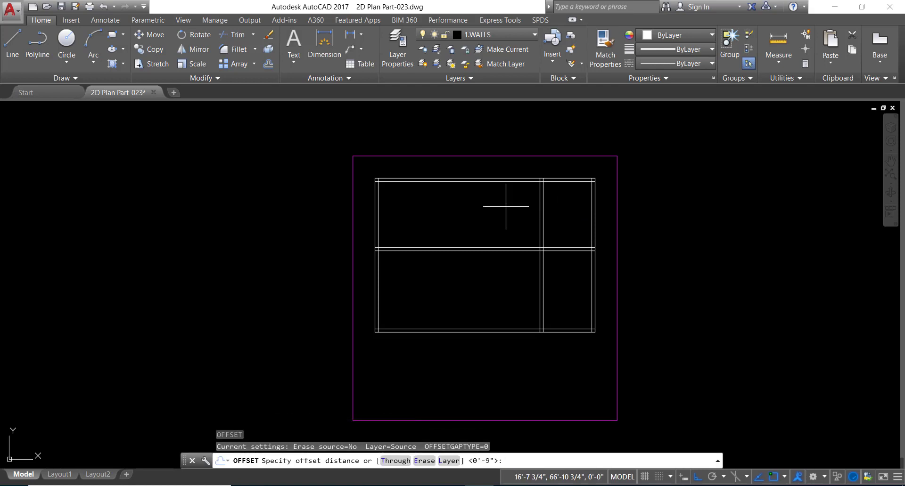
{"action": "type", "text": "'"}
{"action": "key", "text": "Return"}
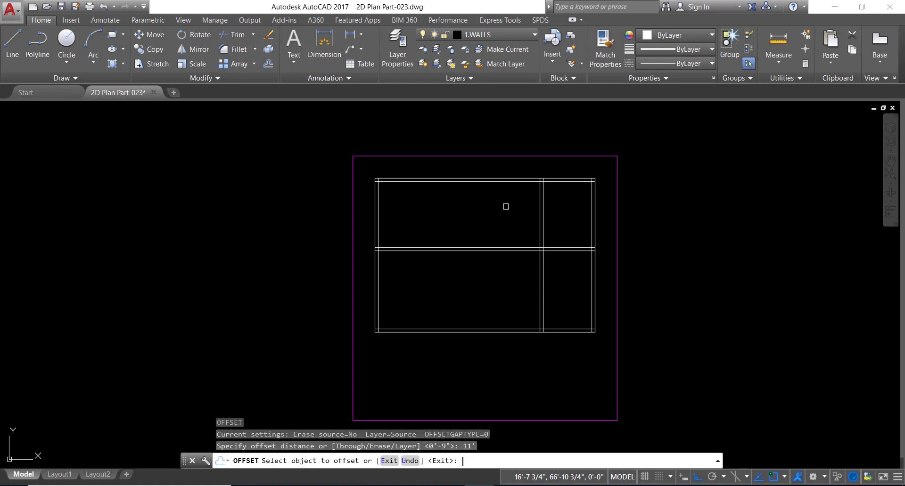
{"action": "left_click", "coordinate": [540, 235]}
{"action": "left_click", "coordinate": [528, 235]}
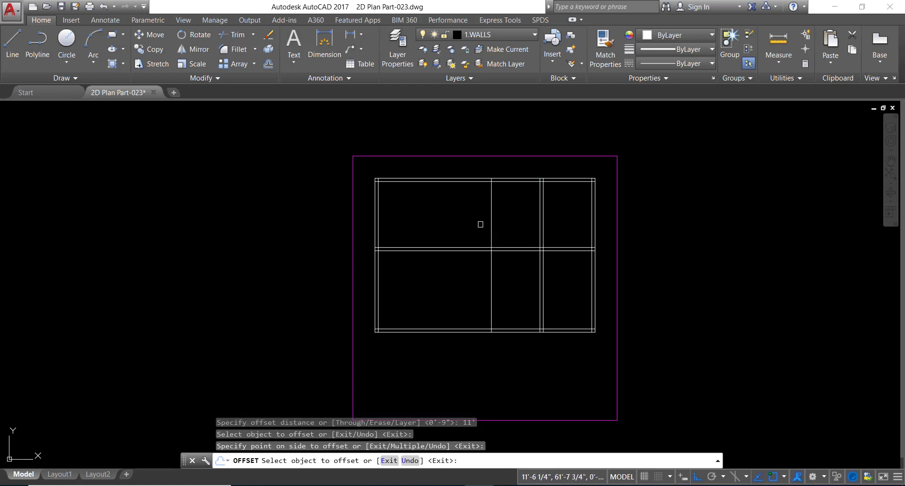
{"action": "right_click", "coordinate": [471, 221]}
{"action": "left_click", "coordinate": [492, 225]}
After abandoning a 9" attempt, offset the newest line 6" left for the second wall.
{"action": "type", "text": "o"}
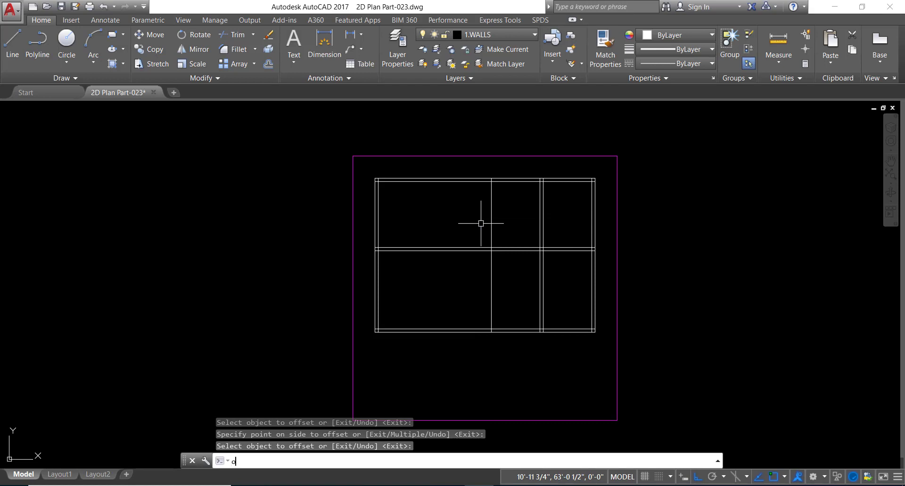
{"action": "key", "text": "Return"}
{"action": "type", "text": "9"}
{"action": "key", "text": "Return"}
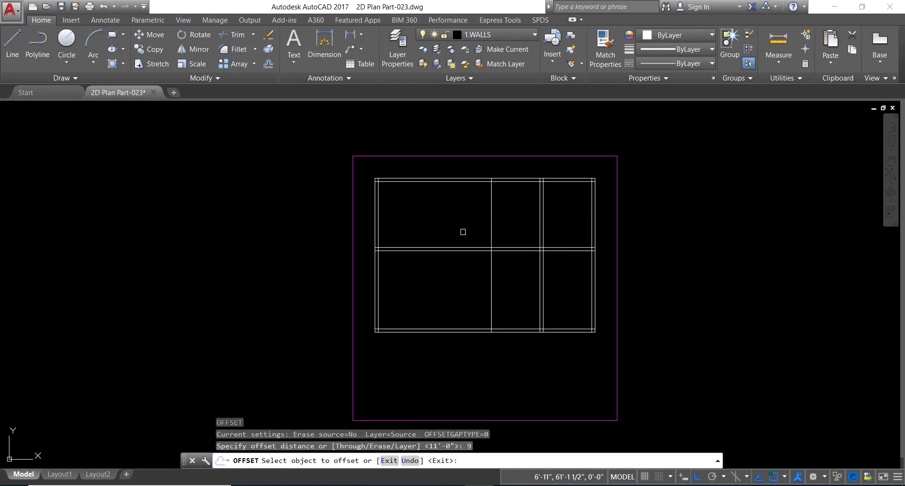
{"action": "left_click", "coordinate": [491, 234]}
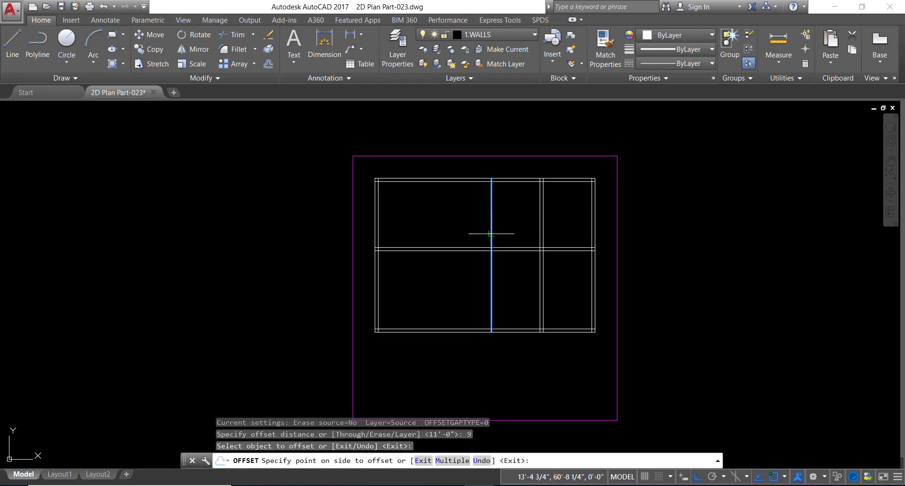
{"action": "key", "text": "Escape"}
{"action": "key", "text": "Return"}
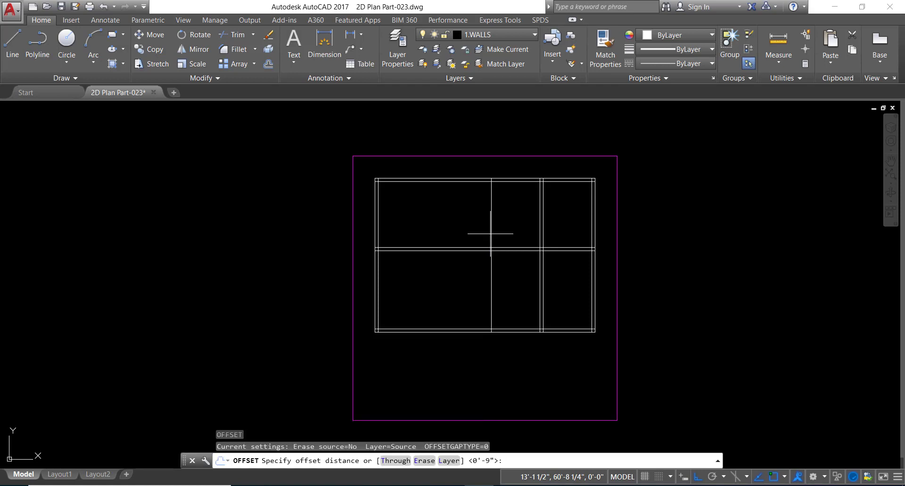
{"action": "type", "text": "6"}
{"action": "key", "text": "Return"}
{"action": "left_click", "coordinate": [487, 233]}
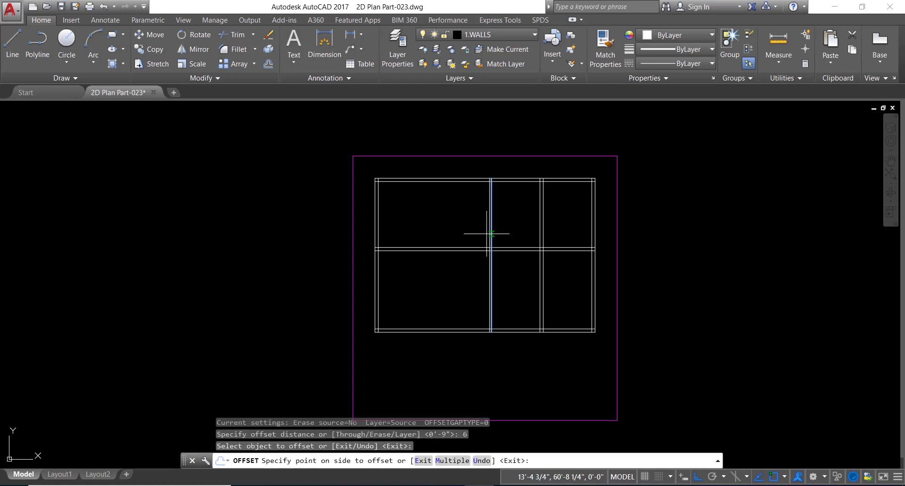
{"action": "left_click", "coordinate": [483, 234]}
{"action": "scroll", "coordinate": [505, 218], "scroll_direction": "up", "scroll_amount": 7}
{"action": "right_click", "coordinate": [532, 211]}
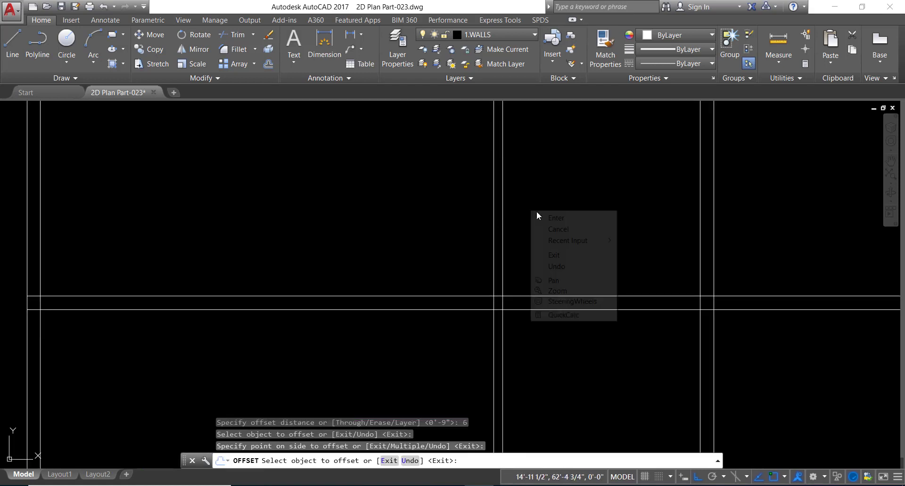
{"action": "left_click", "coordinate": [556, 218]}
Window-select the vertical interior wall lines.
{"action": "scroll", "coordinate": [632, 255], "scroll_direction": "down", "scroll_amount": 3}
{"action": "scroll", "coordinate": [632, 254], "scroll_direction": "down", "scroll_amount": 3}
{"action": "left_click", "coordinate": [736, 229]}
{"action": "left_click", "coordinate": [570, 233]}
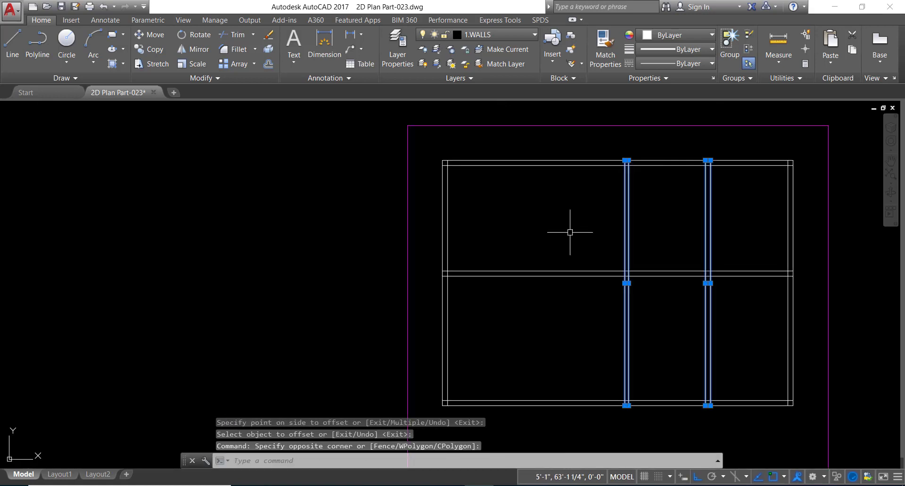
Delete the selected vertical walls and rebuild a 6" wall 11' left of the right inner wall.
{"action": "key", "text": "Delete"}
{"action": "type", "text": "o"}
{"action": "key", "text": "Return"}
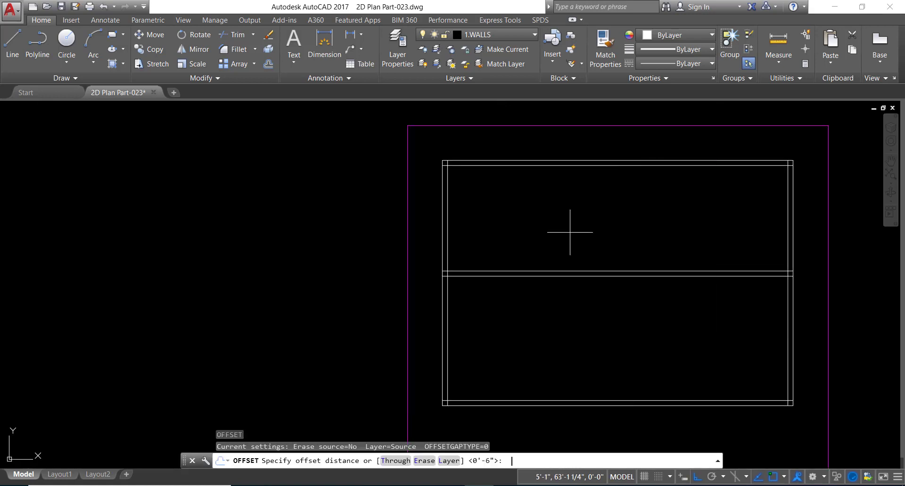
{"action": "type", "text": "1'"}
{"action": "key", "text": "Return"}
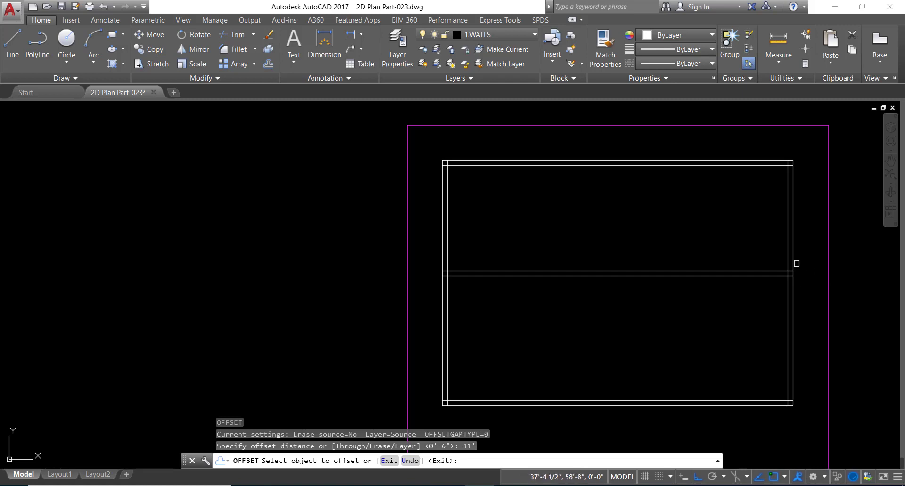
{"action": "left_click", "coordinate": [783, 262]}
{"action": "left_click", "coordinate": [786, 264]}
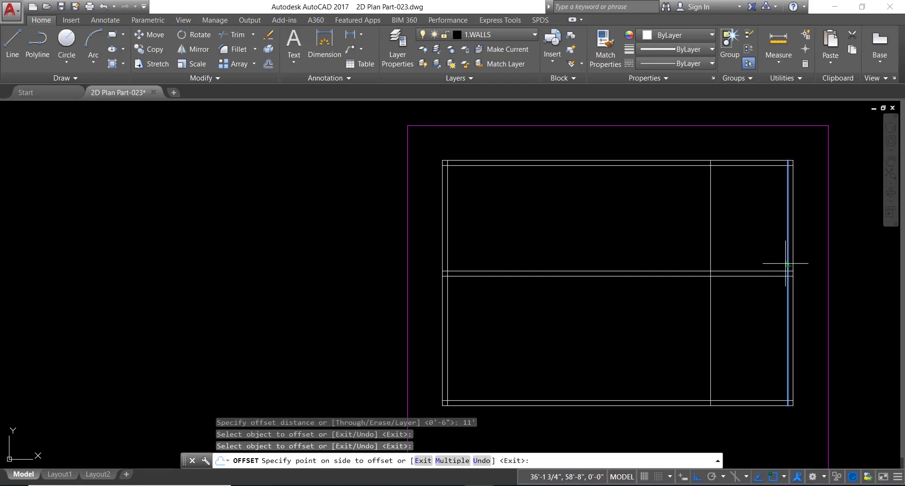
{"action": "left_click", "coordinate": [658, 243]}
{"action": "right_click", "coordinate": [657, 243]}
{"action": "left_click", "coordinate": [675, 250]}
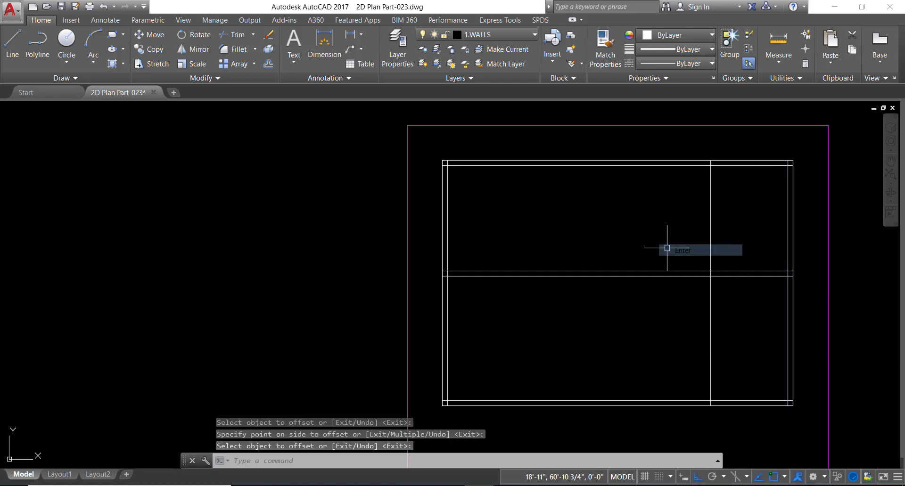
{"action": "type", "text": "o"}
{"action": "key", "text": "Return"}
{"action": "key", "text": "Return"}
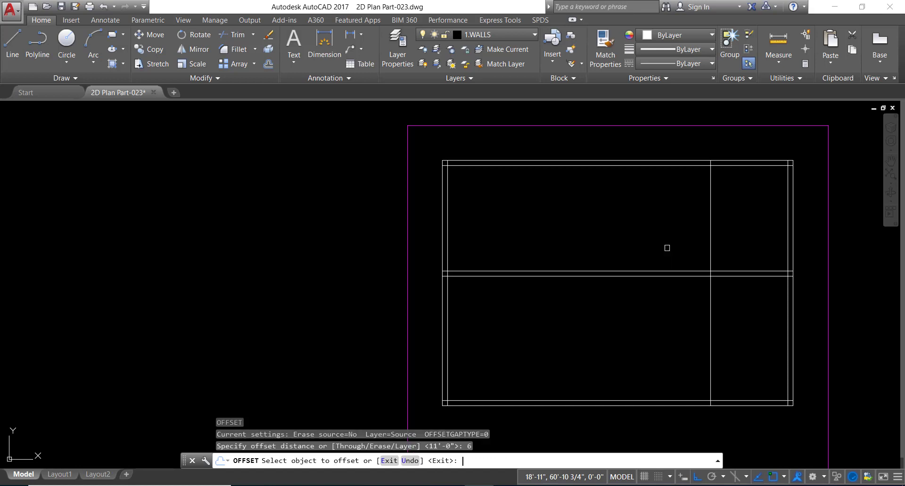
{"action": "left_click", "coordinate": [709, 247]}
{"action": "left_click", "coordinate": [691, 246]}
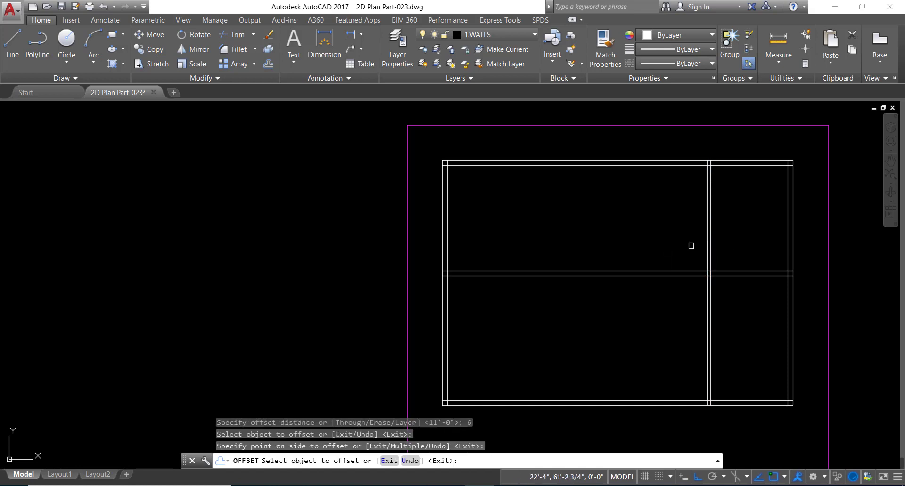
{"action": "type", "text": "c"}
Add another 6"-thick wall 11' further left as the central wall.
{"action": "key", "text": "Return"}
{"action": "type", "text": "11"}
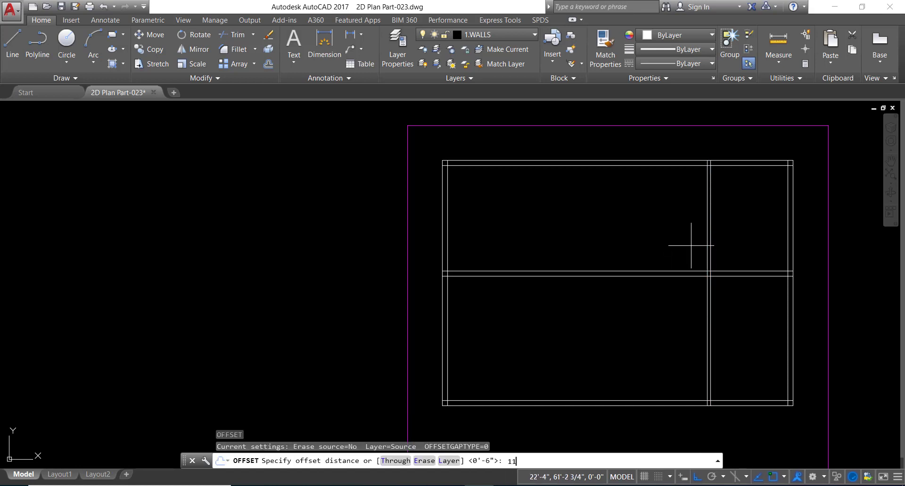
{"action": "type", "text": "'"}
{"action": "key", "text": "Return"}
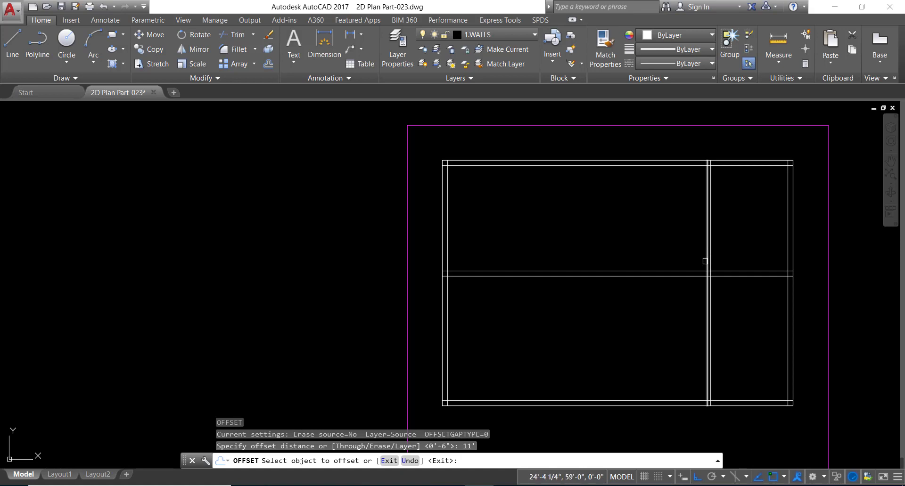
{"action": "left_click", "coordinate": [707, 259]}
{"action": "left_click", "coordinate": [681, 260]}
{"action": "key", "text": "Return"}
{"action": "type", "text": "o"}
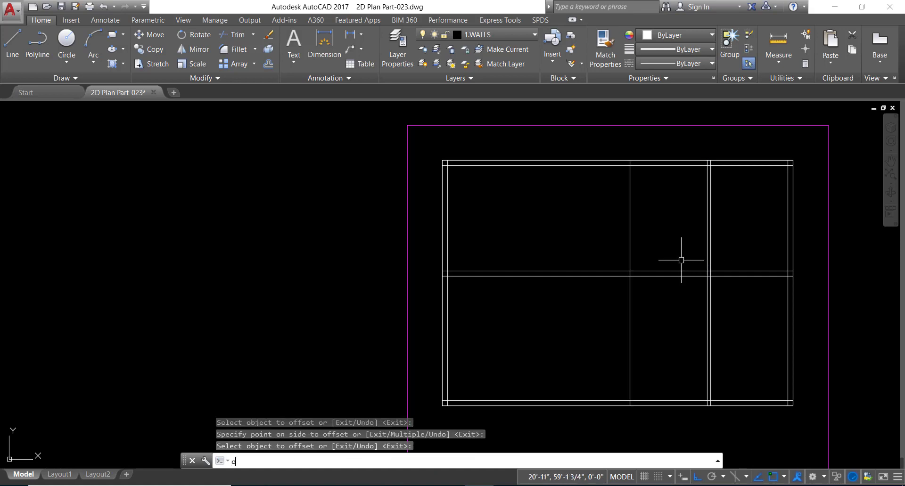
{"action": "key", "text": "Return"}
{"action": "type", "text": "6"}
{"action": "key", "text": "Return"}
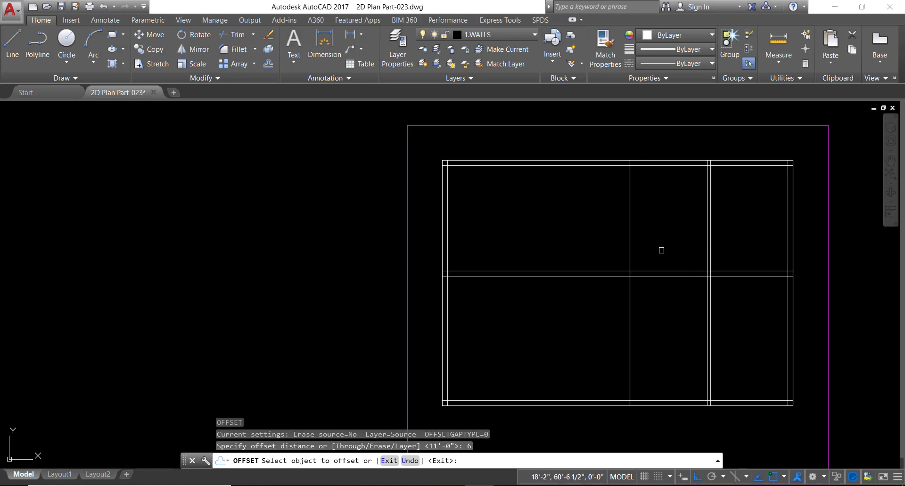
{"action": "left_click", "coordinate": [630, 248]}
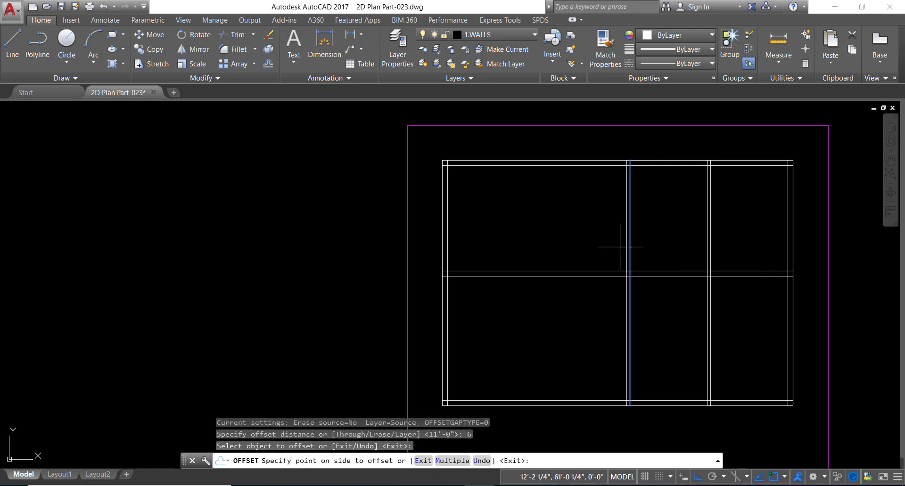
{"action": "left_click", "coordinate": [619, 247]}
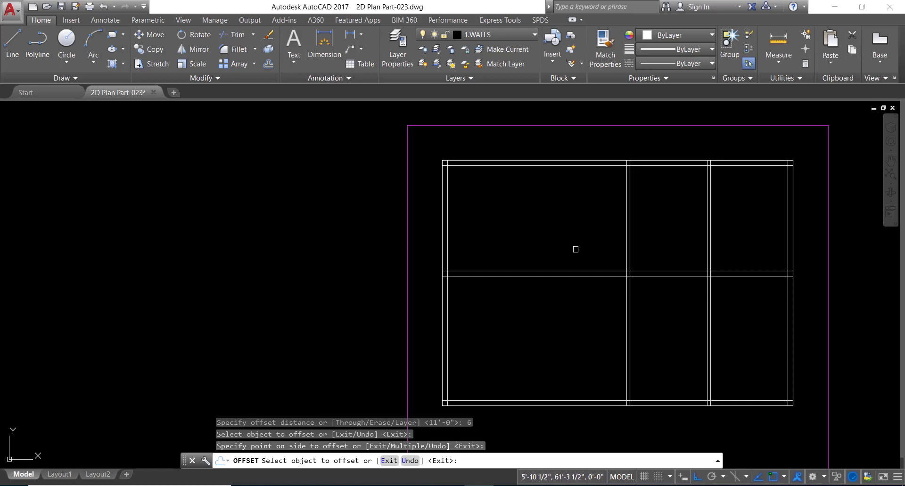
{"action": "right_click", "coordinate": [560, 198]}
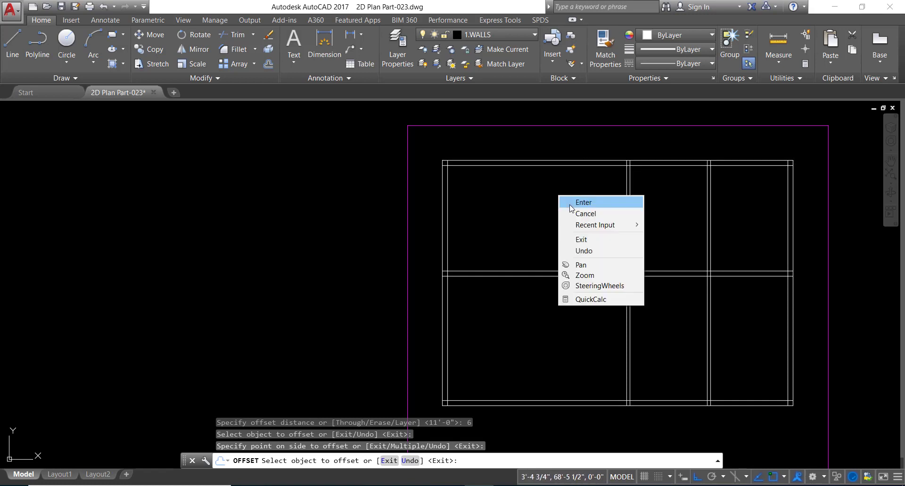
{"action": "left_click", "coordinate": [570, 201]}
Offset the central wall line 4' to the left.
{"action": "type", "text": "o"}
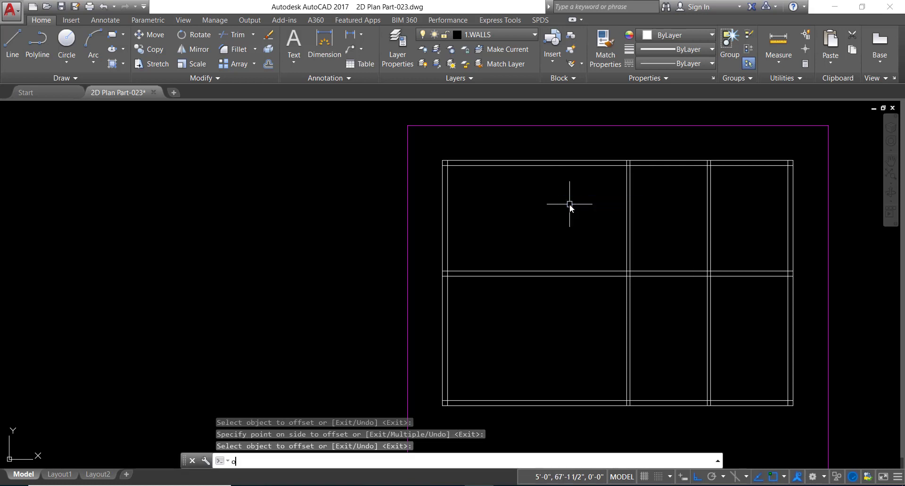
{"action": "key", "text": "Return"}
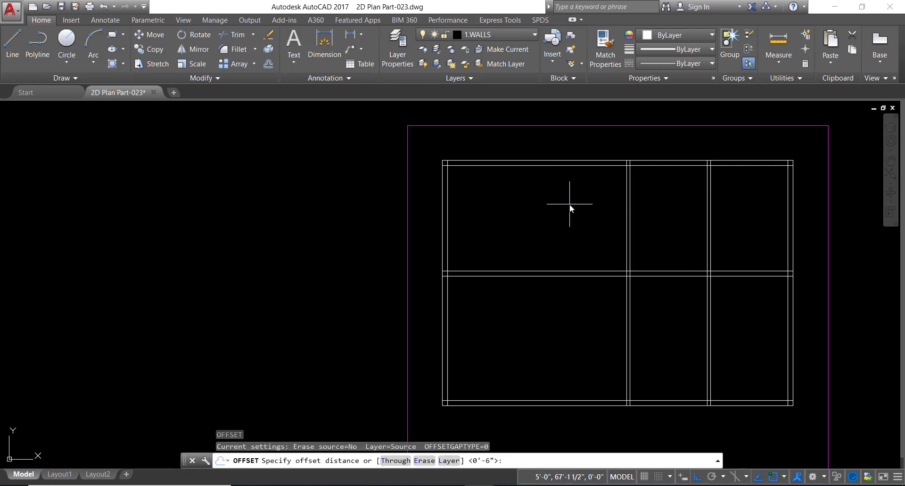
{"action": "type", "text": "4'"}
{"action": "key", "text": "Return"}
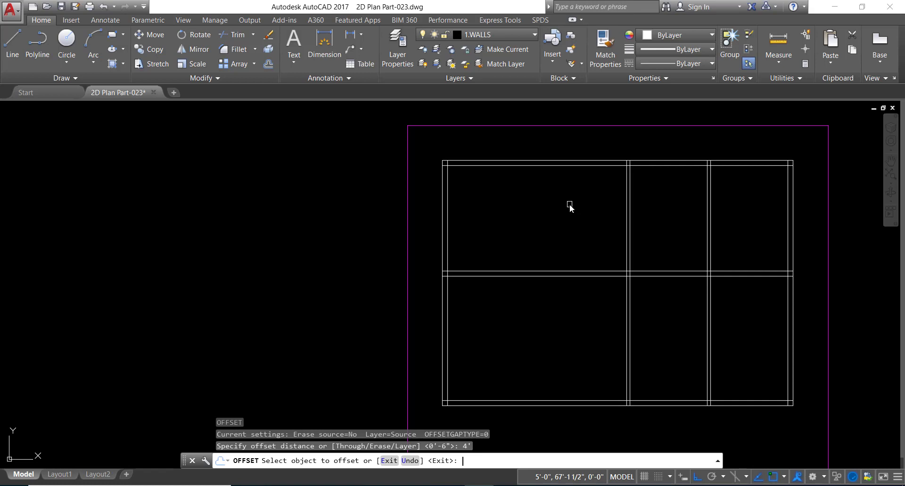
{"action": "left_click", "coordinate": [627, 237]}
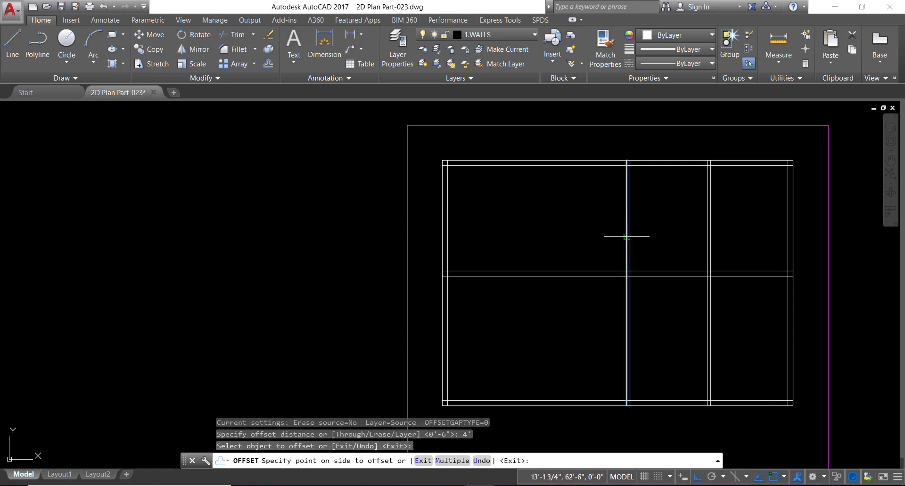
{"action": "left_click", "coordinate": [590, 237]}
{"action": "right_click", "coordinate": [587, 227]}
{"action": "left_click", "coordinate": [595, 231]}
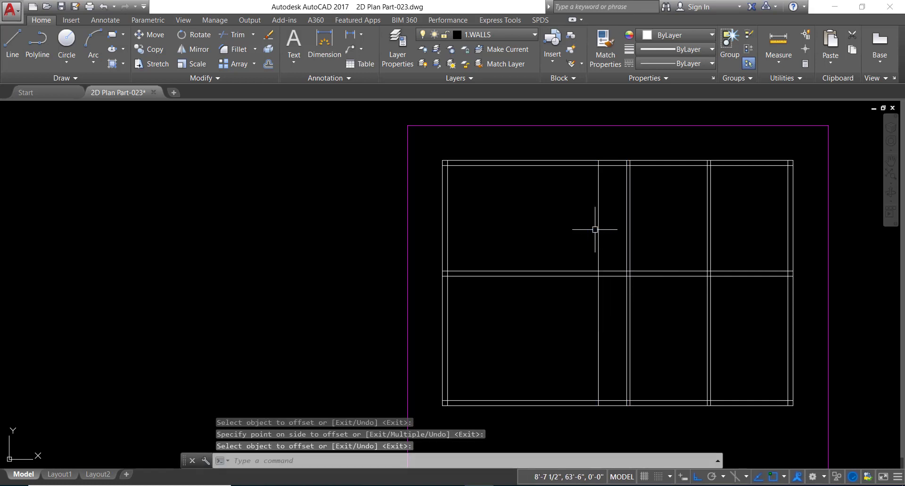
Offset that line 6" left to make a 6-inch wall.
{"action": "type", "text": "o"}
{"action": "key", "text": "Return"}
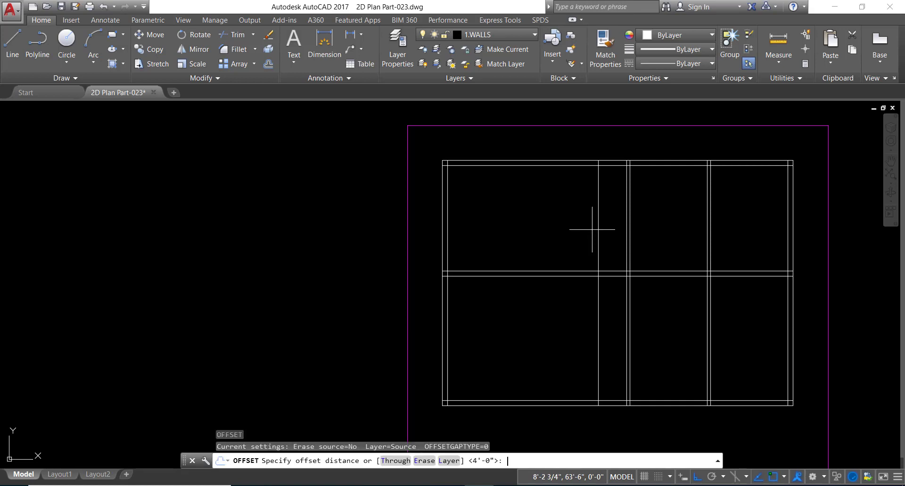
{"action": "type", "text": "6"}
{"action": "key", "text": "Return"}
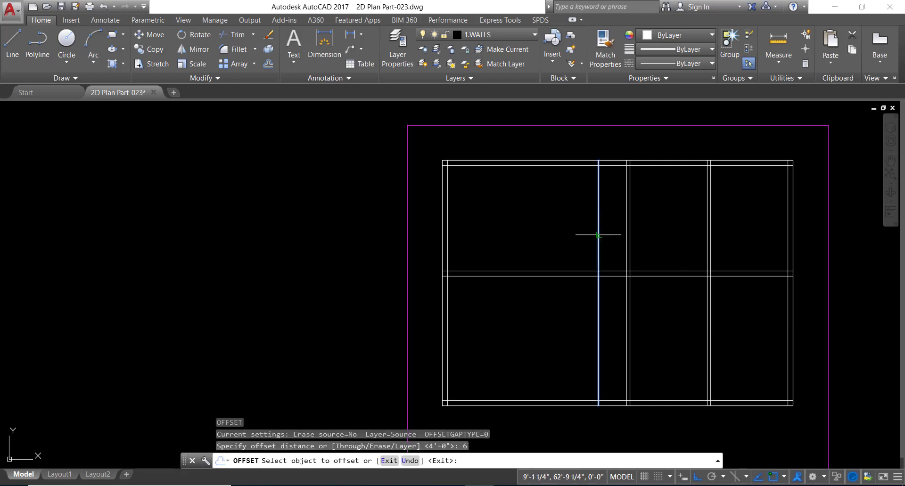
{"action": "left_click", "coordinate": [598, 236]}
{"action": "left_click", "coordinate": [584, 238]}
{"action": "right_click", "coordinate": [566, 235]}
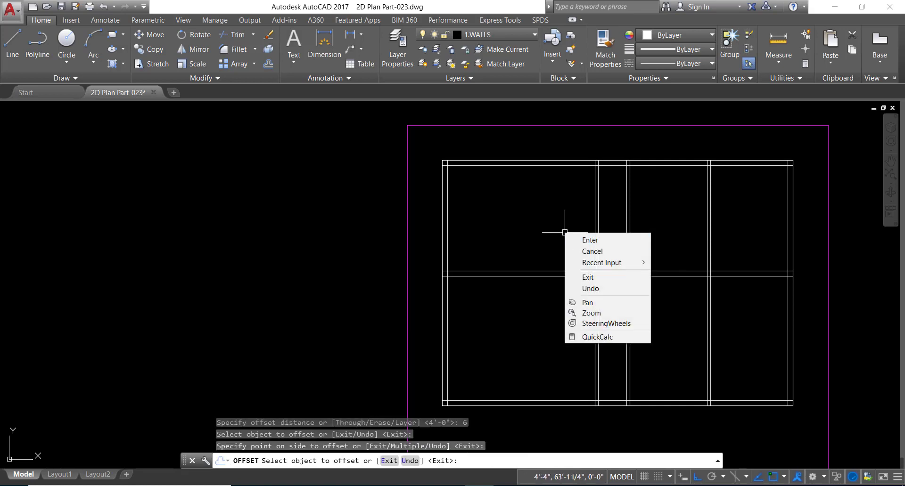
{"action": "left_click", "coordinate": [589, 240]}
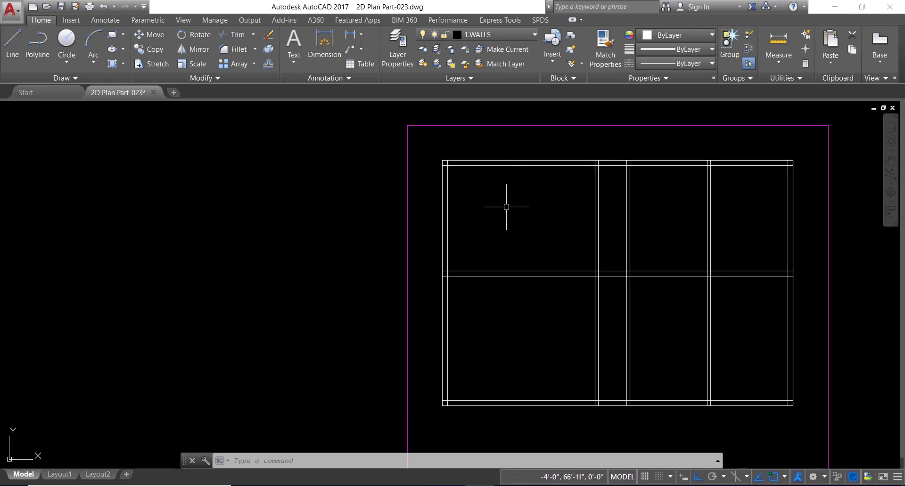
Offset the new wall's left line 11' further left.
{"action": "type", "text": "o"}
{"action": "key", "text": "Return"}
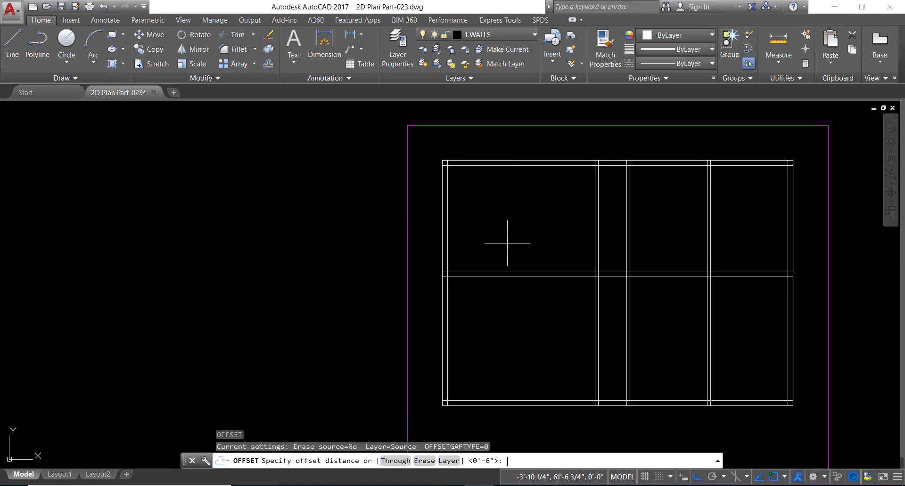
{"action": "type", "text": "'"}
{"action": "key", "text": "Return"}
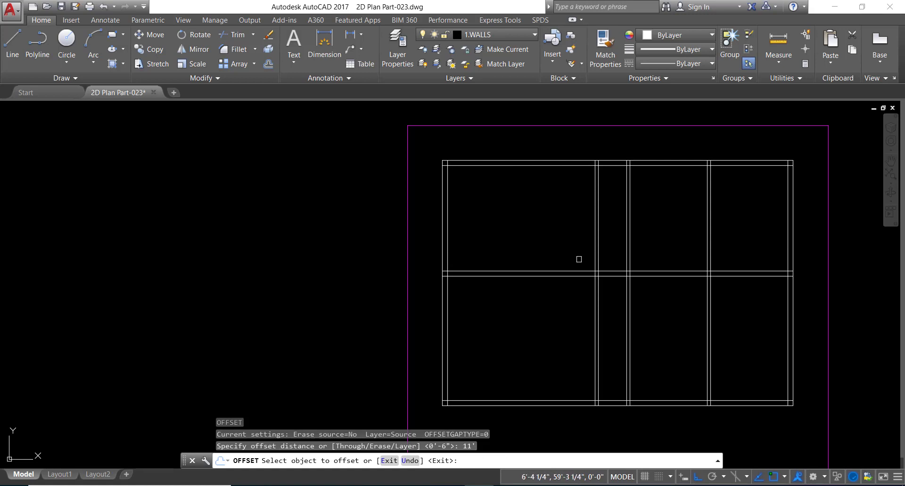
{"action": "left_click", "coordinate": [593, 259]}
{"action": "left_click", "coordinate": [561, 252]}
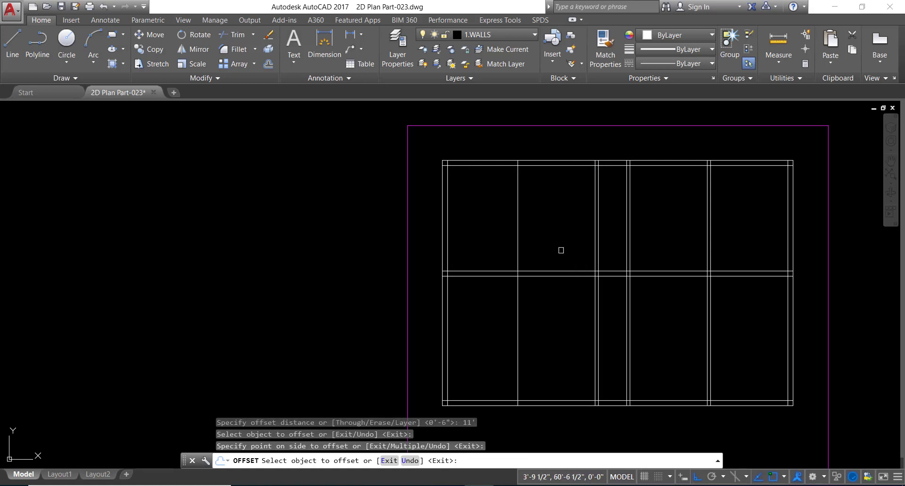
{"action": "right_click", "coordinate": [561, 250]}
{"action": "left_click", "coordinate": [575, 259]}
Offset that line 6" left to complete the last interior wall.
{"action": "type", "text": "o"}
{"action": "key", "text": "Return"}
{"action": "type", "text": "6"}
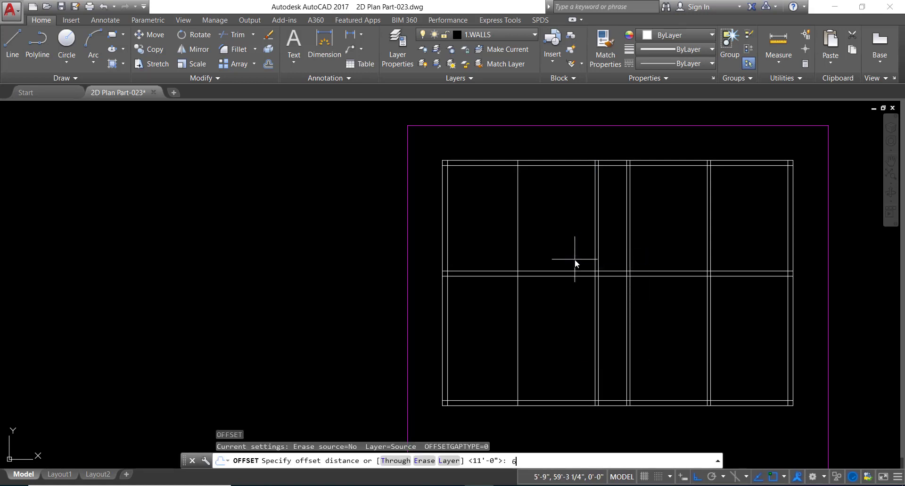
{"action": "key", "text": "Return"}
{"action": "left_click", "coordinate": [518, 249]}
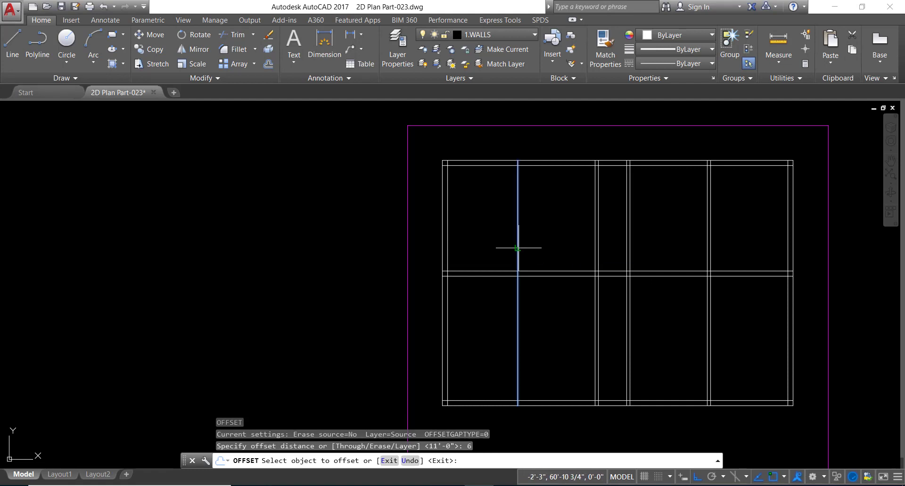
{"action": "left_click", "coordinate": [504, 245]}
{"action": "right_click", "coordinate": [485, 227]}
{"action": "left_click", "coordinate": [494, 235]}
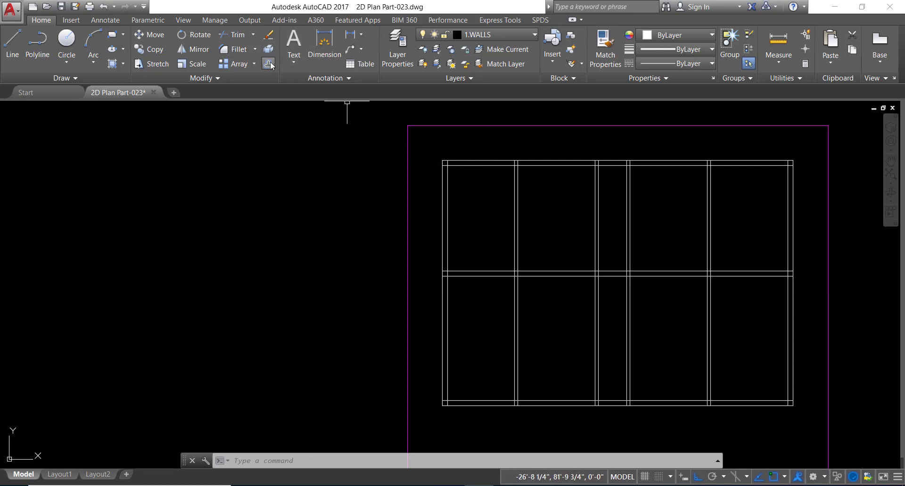
Trim away the upper-left top wall segments and the upper part of the left wall.
{"action": "left_click", "coordinate": [230, 35]}
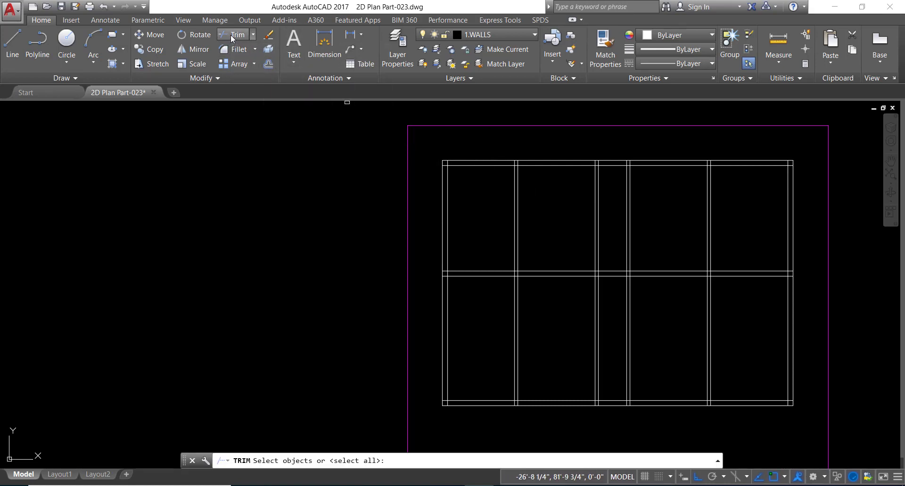
{"action": "left_click", "coordinate": [808, 151]}
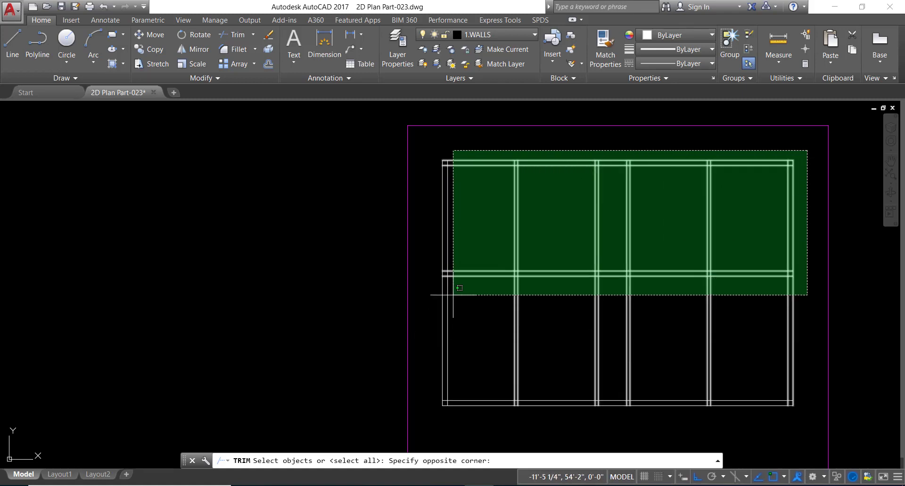
{"action": "left_click", "coordinate": [428, 416]}
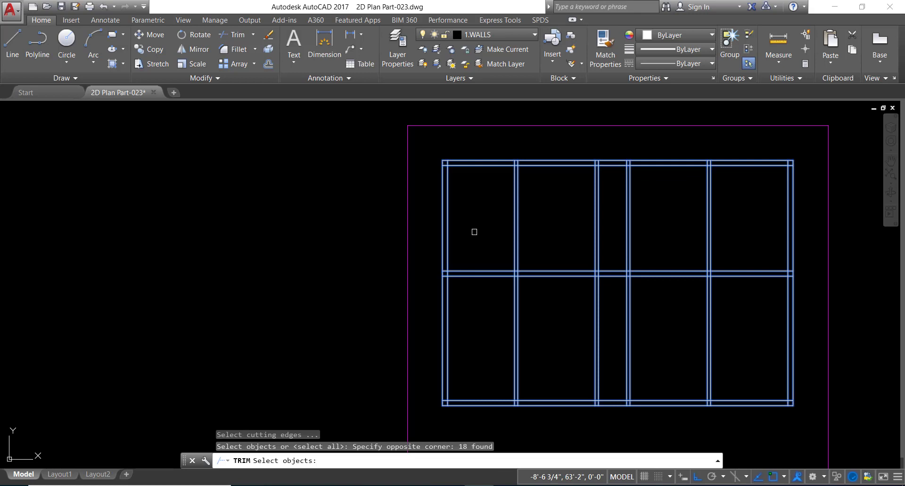
{"action": "key", "text": "Return"}
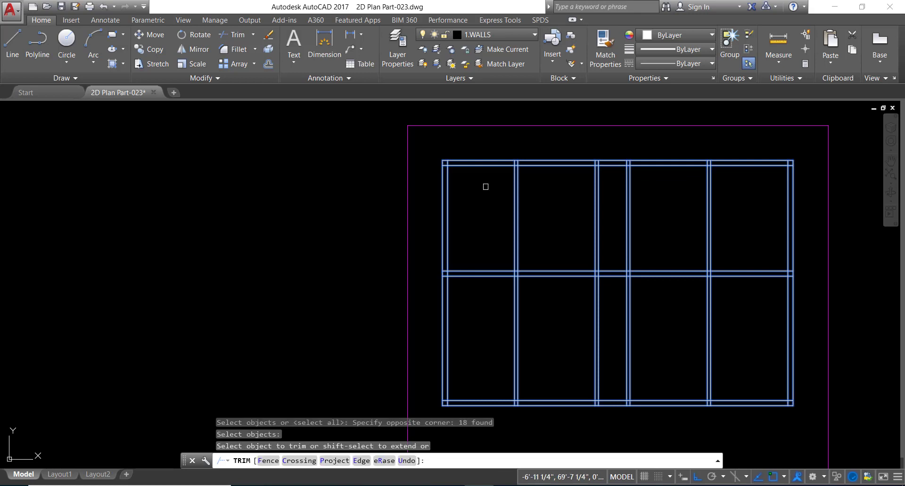
{"action": "left_click", "coordinate": [488, 182]}
{"action": "left_click", "coordinate": [474, 139]}
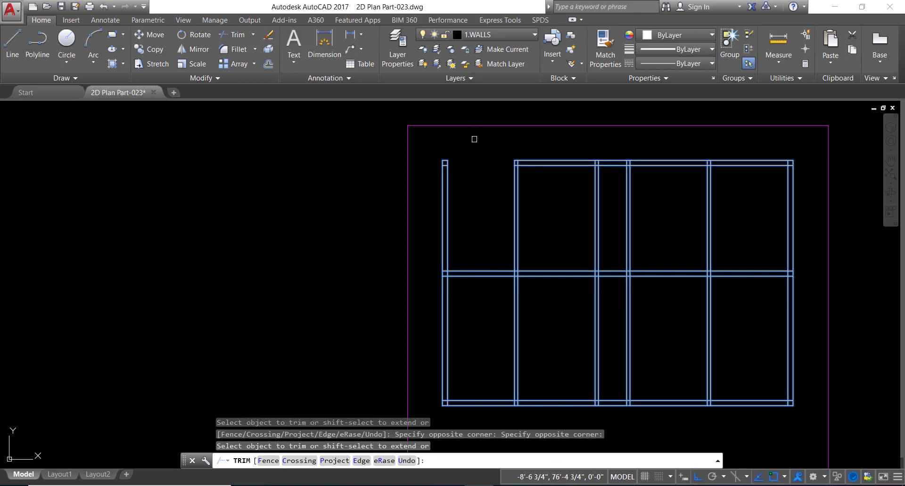
{"action": "left_click", "coordinate": [473, 209]}
{"action": "left_click", "coordinate": [422, 257]}
{"action": "right_click", "coordinate": [459, 208]}
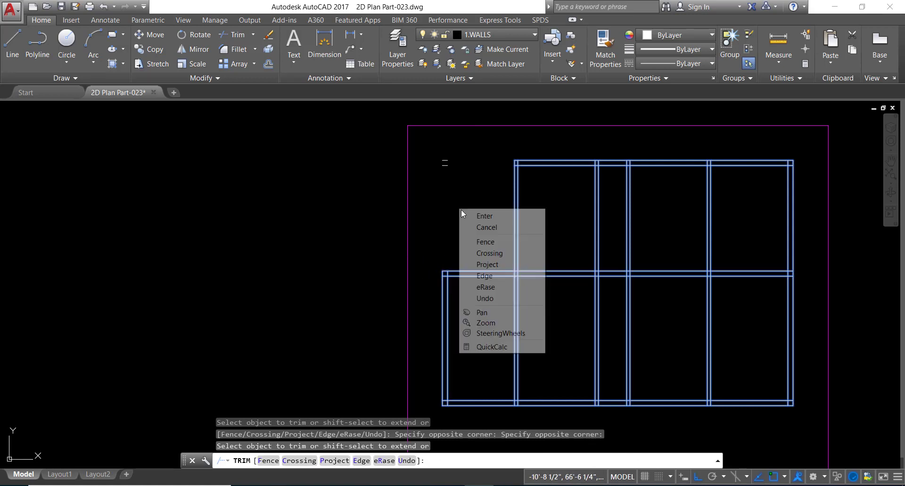
{"action": "left_click", "coordinate": [468, 218]}
Erase the leftover wall stub in the upper-left corner.
{"action": "left_click", "coordinate": [434, 140]}
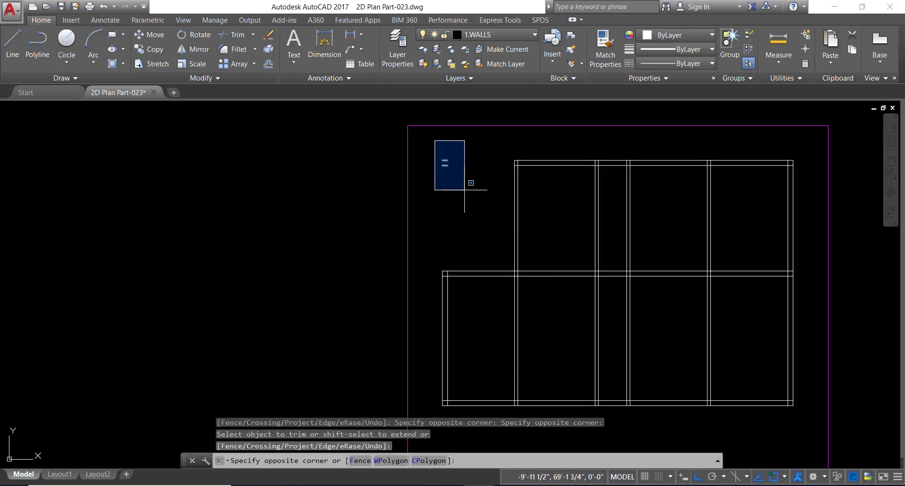
{"action": "left_click", "coordinate": [467, 191]}
{"action": "key", "text": "Delete"}
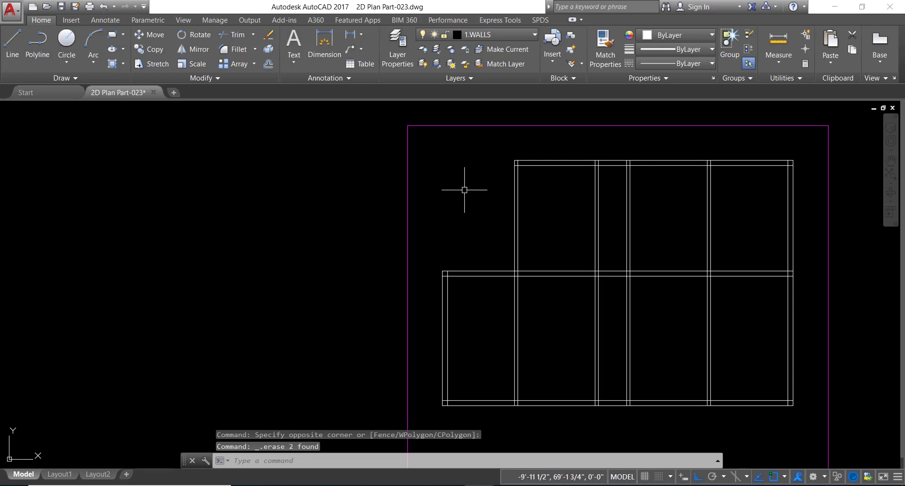
{"action": "middle_click_drag", "start_coordinate": [518, 256], "coordinate": [501, 238]}
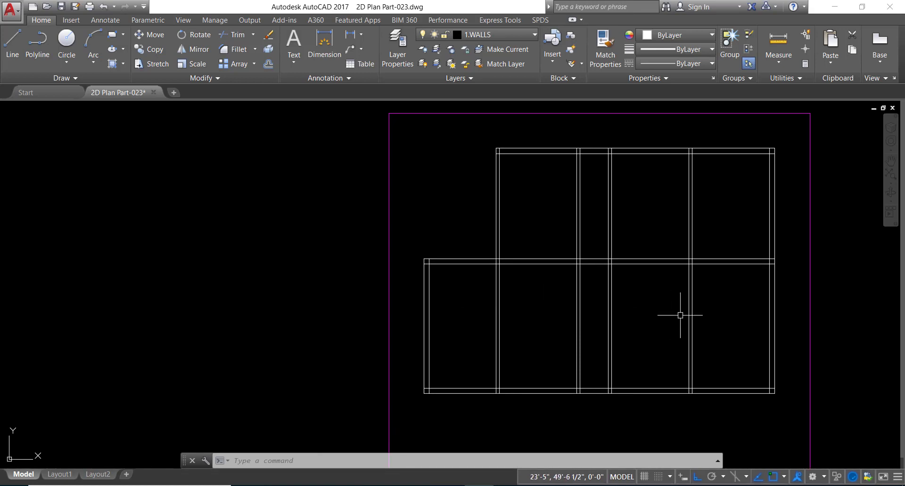
Attempt a trim at the right wall junction, then cancel it.
{"action": "type", "text": "tr"}
{"action": "key", "text": "Return"}
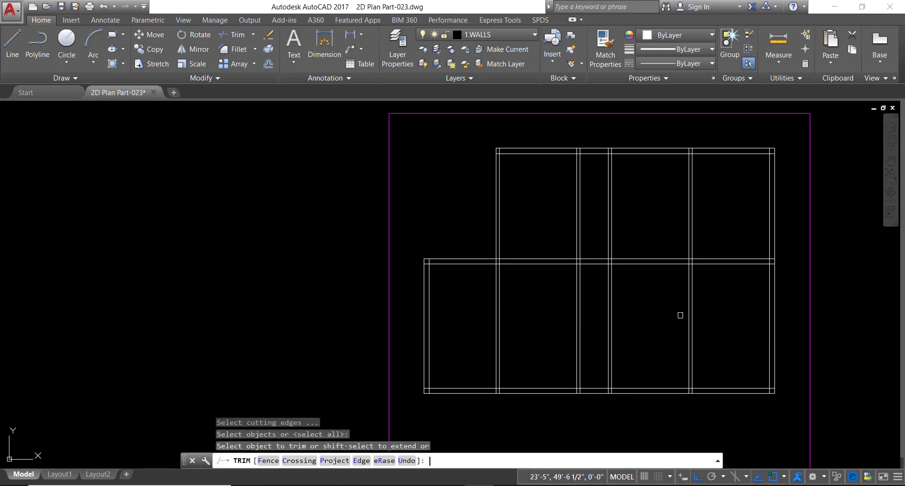
{"action": "left_click", "coordinate": [758, 235]}
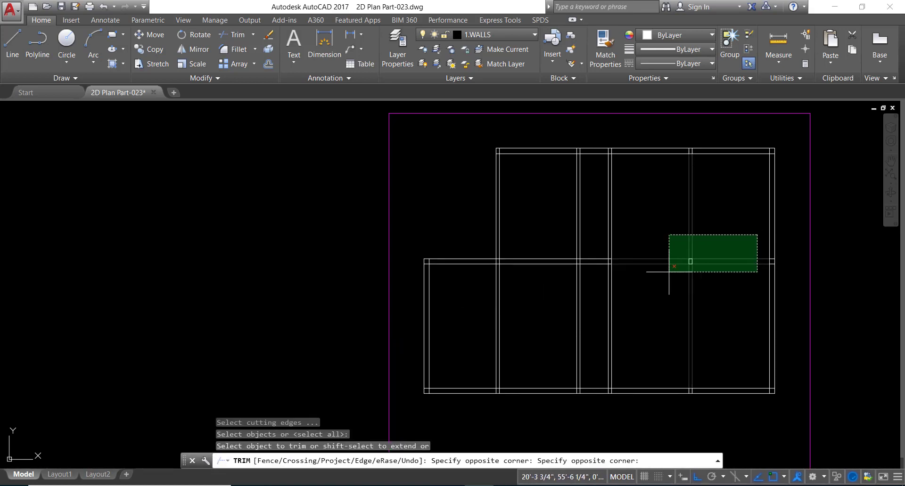
{"action": "left_click", "coordinate": [753, 227]}
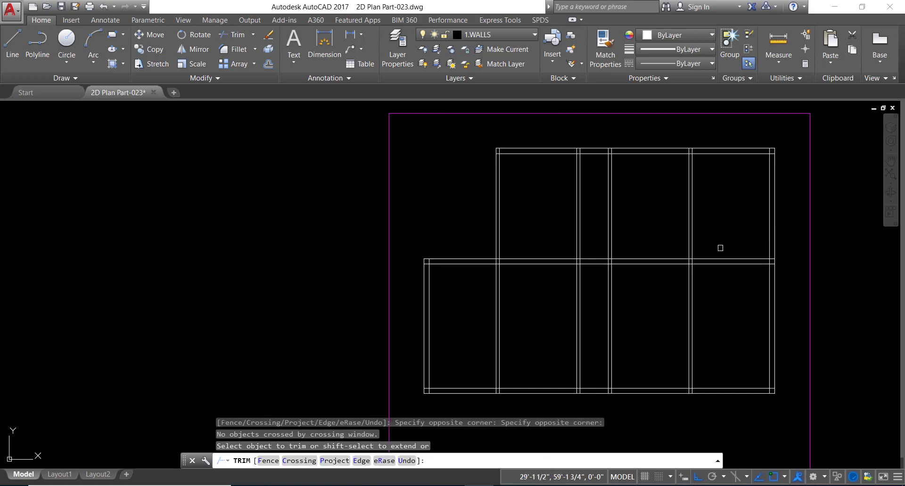
{"action": "key", "text": "Escape"}
Trim away the partition lines crossing the lower room with TR.
{"action": "type", "text": "tr"}
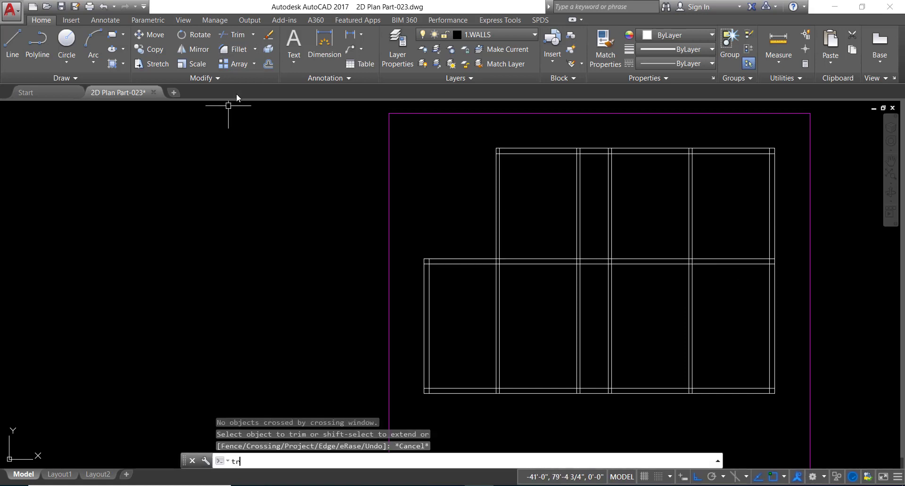
{"action": "key", "text": "Return"}
{"action": "key", "text": "Return"}
{"action": "left_click", "coordinate": [727, 295]}
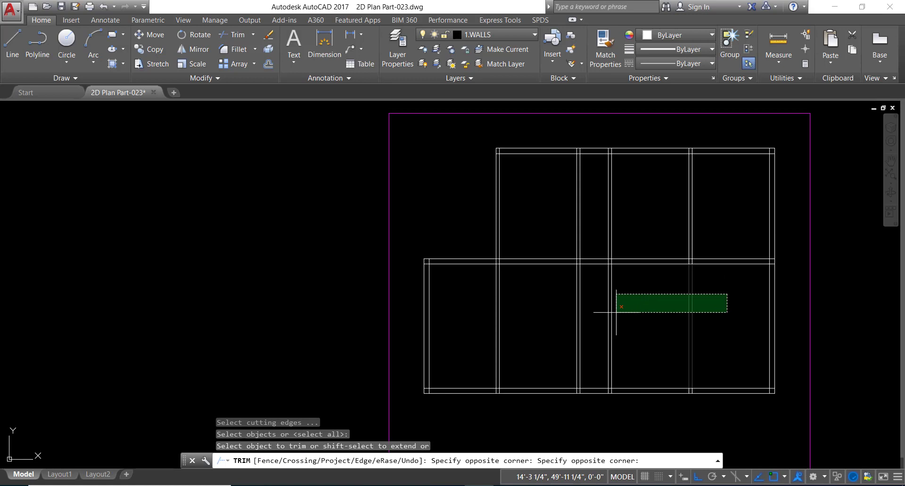
{"action": "left_click", "coordinate": [478, 316]}
Delete the leftover wall stubs along the house's bottom wall.
{"action": "middle_click_drag", "start_coordinate": [544, 278], "coordinate": [435, 229]}
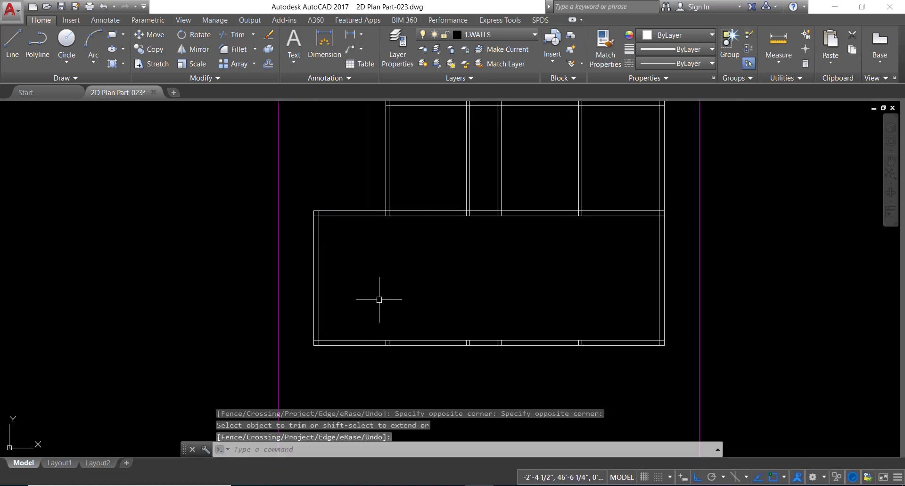
{"action": "left_click", "coordinate": [362, 310]}
{"action": "left_click", "coordinate": [601, 369]}
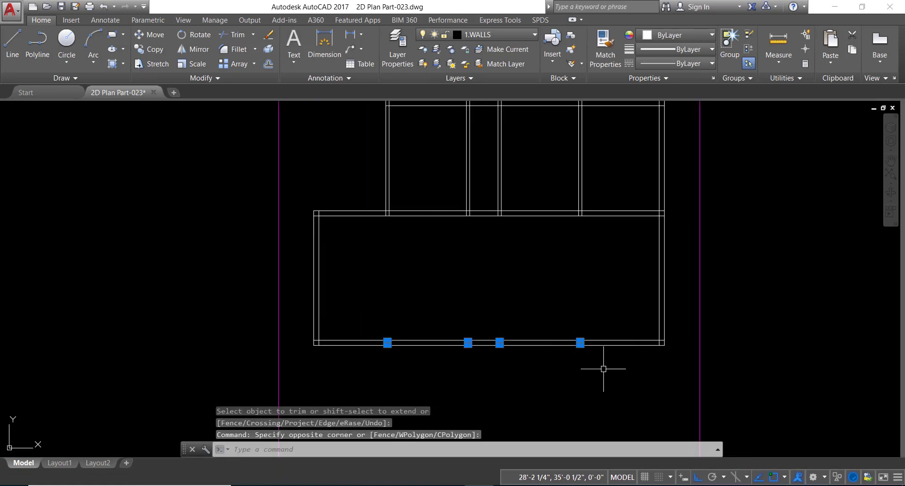
{"action": "key", "text": "Delete"}
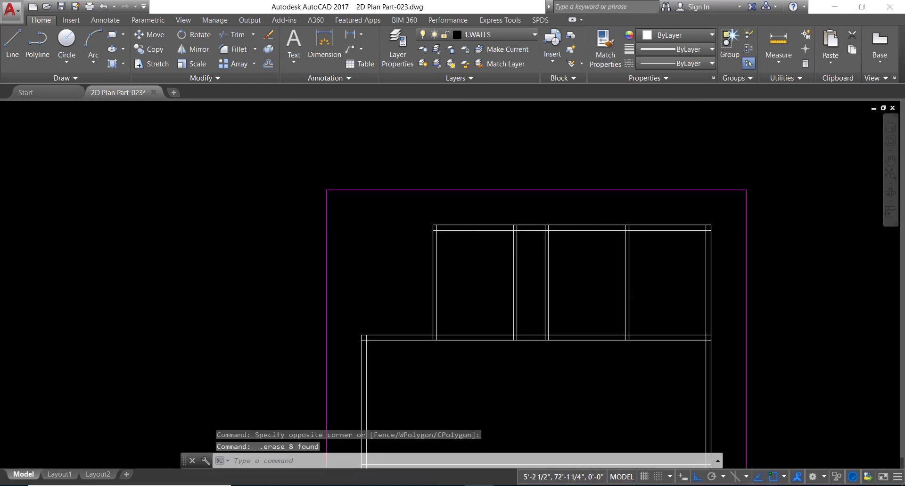
{"action": "scroll", "coordinate": [490, 235], "scroll_direction": "up", "scroll_amount": 4}
{"action": "scroll", "coordinate": [346, 214], "scroll_direction": "down", "scroll_amount": 3}
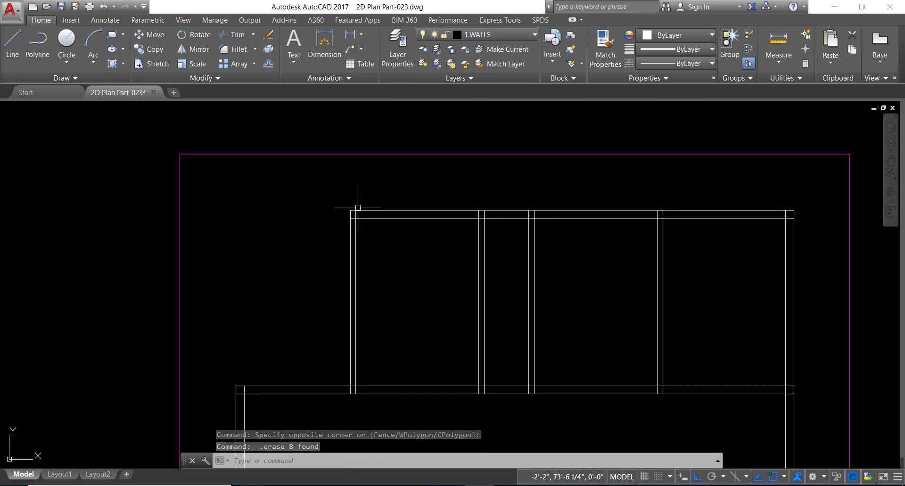
{"action": "scroll", "coordinate": [357, 204], "scroll_direction": "down", "scroll_amount": 2}
{"action": "scroll", "coordinate": [546, 203], "scroll_direction": "down", "scroll_amount": 4}
{"action": "scroll", "coordinate": [542, 228], "scroll_direction": "up", "scroll_amount": 2}
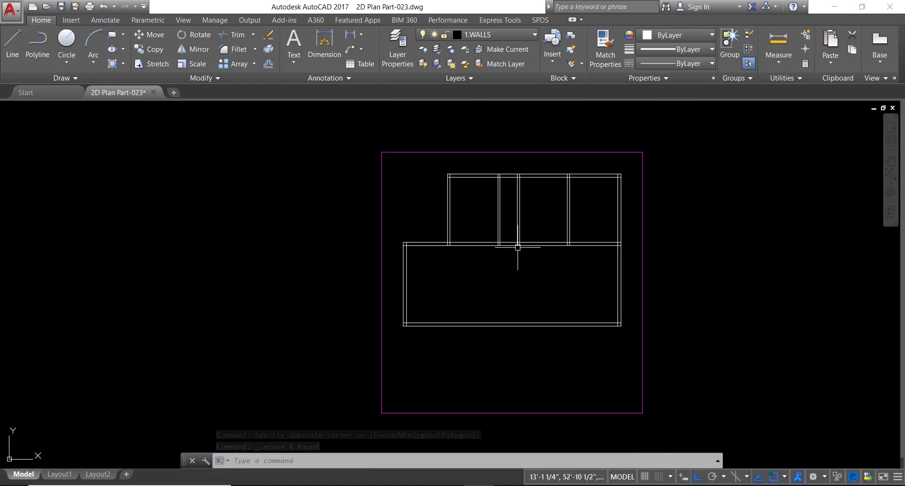
{"action": "scroll", "coordinate": [530, 210], "scroll_direction": "up", "scroll_amount": 2}
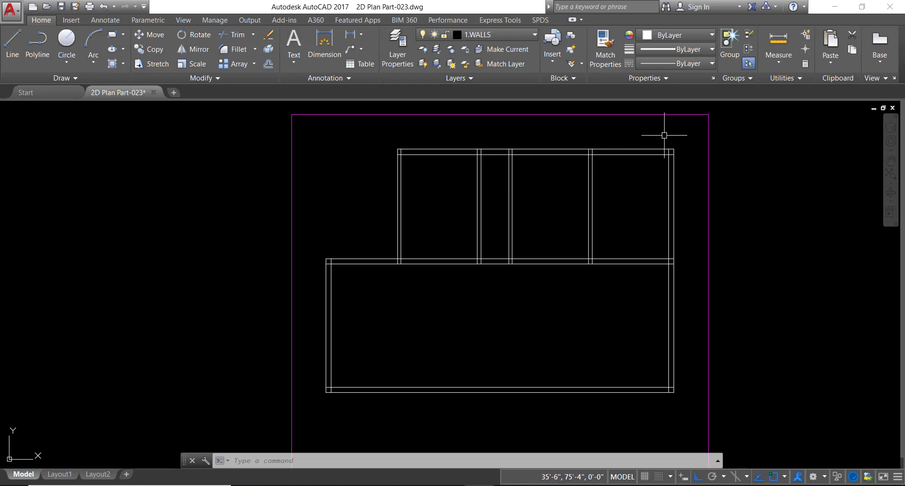
Trim the top-right corner stub and the partition ends overlapping the top wall.
{"action": "scroll", "coordinate": [664, 136], "scroll_direction": "up", "scroll_amount": 2}
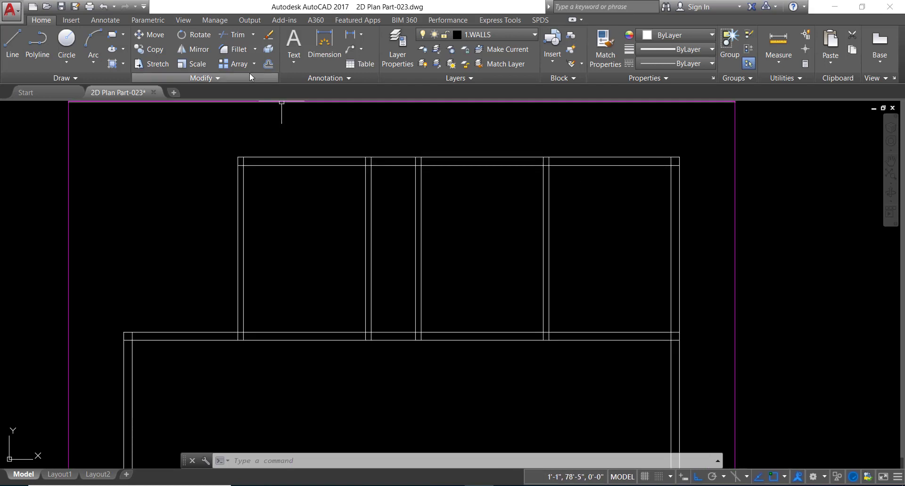
{"action": "type", "text": "tr"}
{"action": "key", "text": "Return"}
{"action": "key", "text": "Return"}
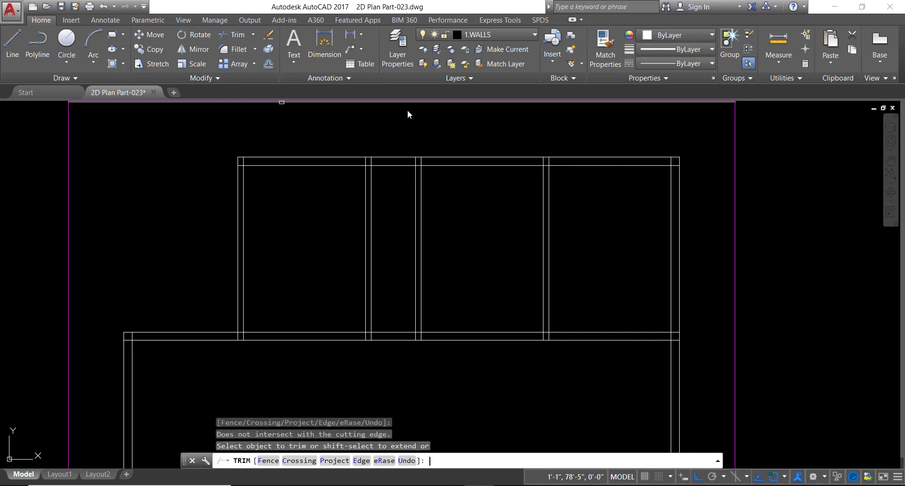
{"action": "type", "text": "tr"}
{"action": "key", "text": "Return"}
{"action": "key", "text": "Return"}
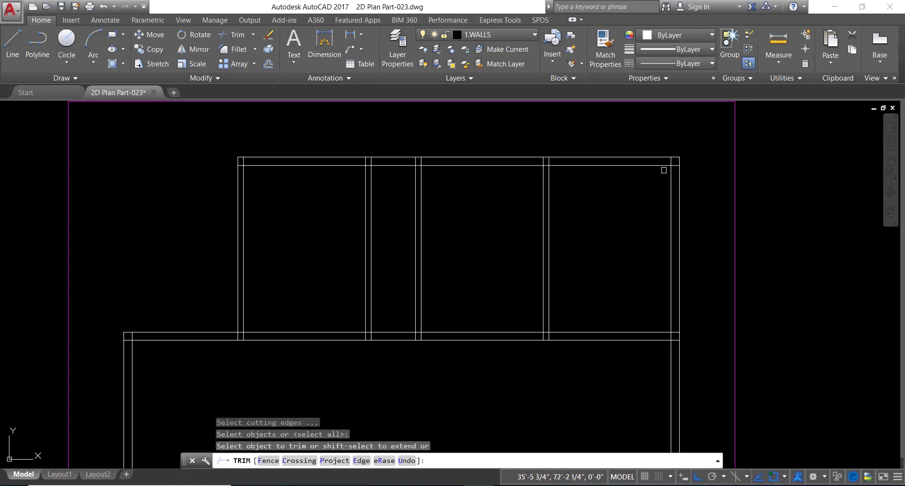
{"action": "scroll", "coordinate": [666, 170], "scroll_direction": "up", "scroll_amount": 2}
{"action": "left_click", "coordinate": [692, 159]}
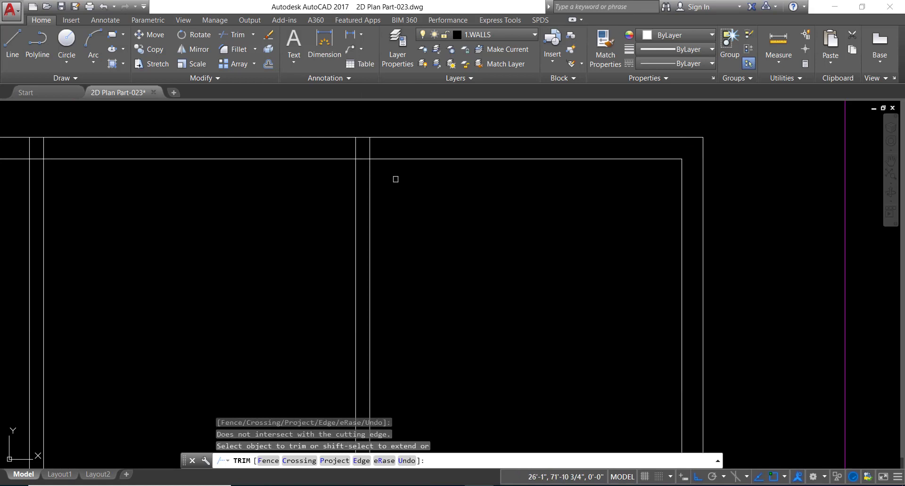
{"action": "left_click", "coordinate": [384, 149]}
{"action": "left_click", "coordinate": [352, 145]}
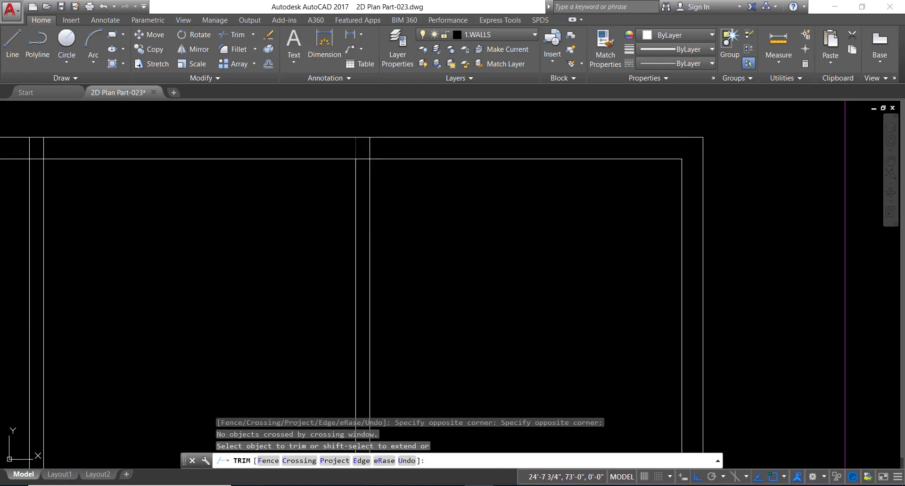
{"action": "left_click", "coordinate": [369, 147]}
{"action": "left_click", "coordinate": [360, 151]}
{"action": "scroll", "coordinate": [454, 174], "scroll_direction": "down", "scroll_amount": 2}
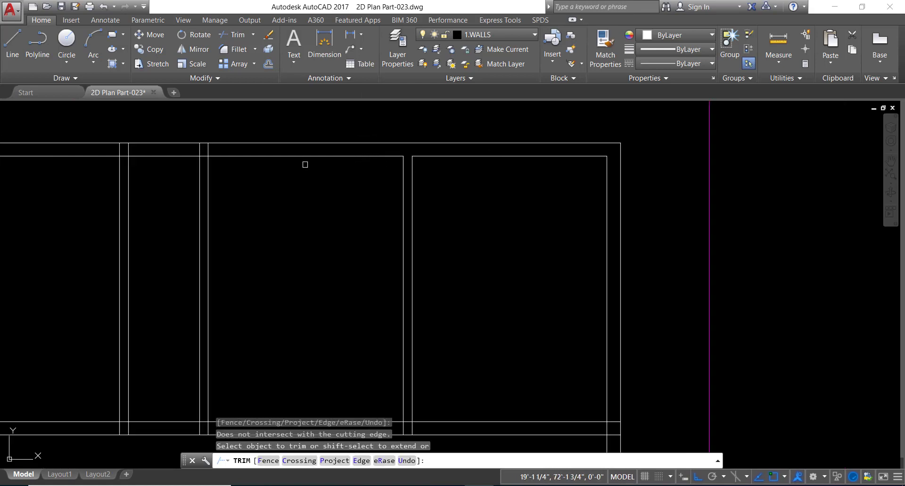
Trim the partition ends crossing the top wall over the upper-left rooms.
{"action": "middle_click_drag", "start_coordinate": [303, 164], "coordinate": [611, 162]}
{"action": "scroll", "coordinate": [517, 156], "scroll_direction": "up", "scroll_amount": 2}
{"action": "scroll", "coordinate": [507, 145], "scroll_direction": "up", "scroll_amount": 2}
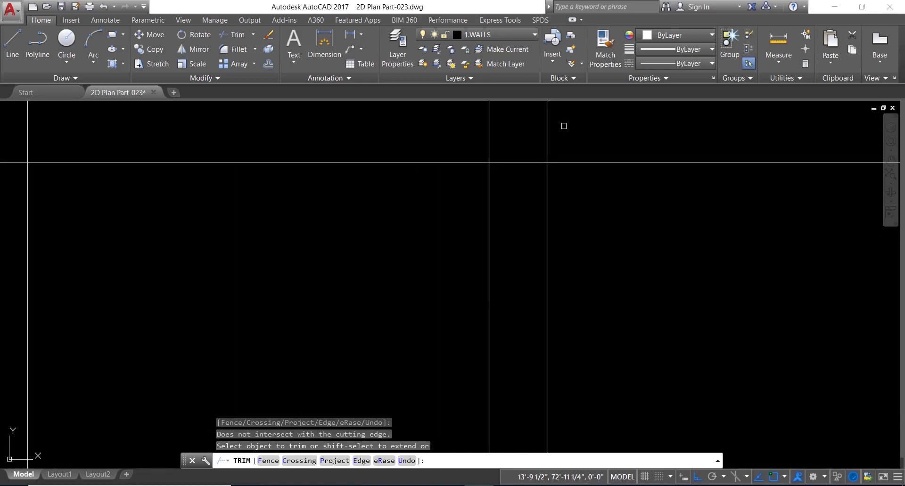
{"action": "left_click", "coordinate": [564, 126]}
{"action": "left_click", "coordinate": [459, 134]}
{"action": "scroll", "coordinate": [537, 158], "scroll_direction": "down", "scroll_amount": 1}
{"action": "scroll", "coordinate": [400, 153], "scroll_direction": "down", "scroll_amount": 1}
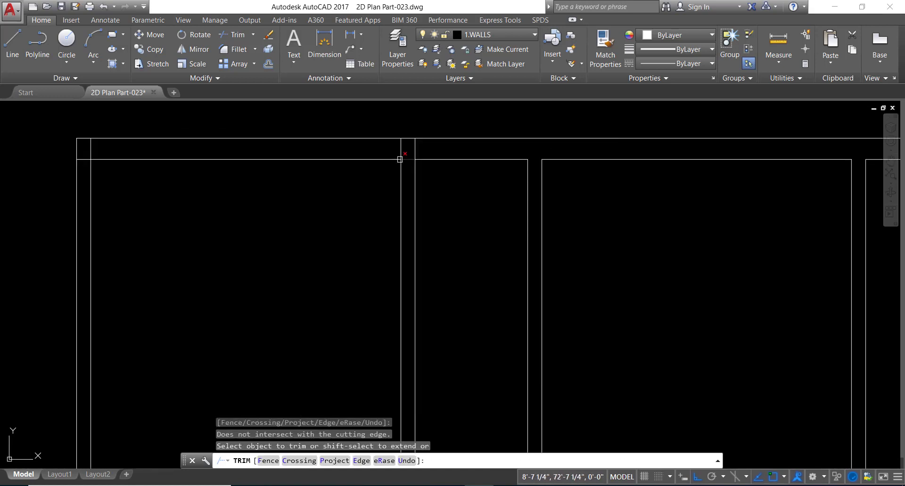
{"action": "scroll", "coordinate": [431, 148], "scroll_direction": "up", "scroll_amount": 1}
{"action": "left_click", "coordinate": [485, 148]}
{"action": "left_click", "coordinate": [380, 142]}
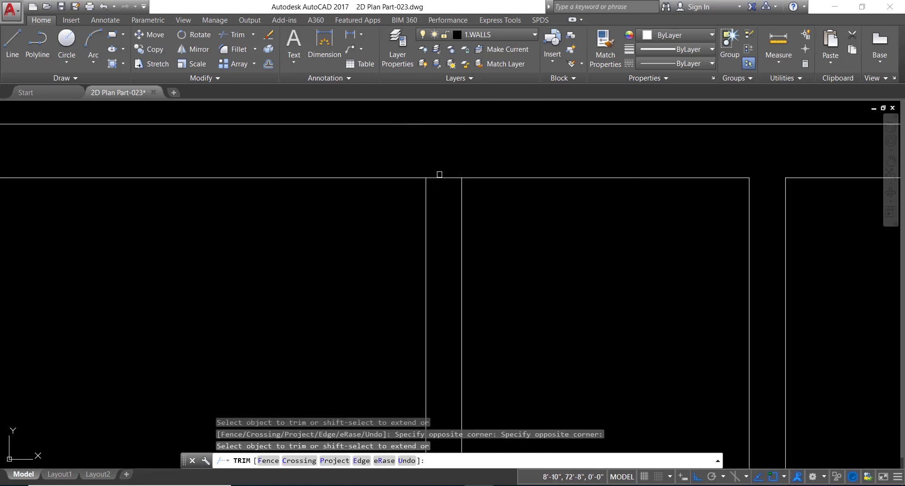
{"action": "scroll", "coordinate": [439, 188], "scroll_direction": "down", "scroll_amount": 1}
{"action": "left_click", "coordinate": [503, 171]}
{"action": "middle_click_drag", "start_coordinate": [299, 163], "coordinate": [350, 164]}
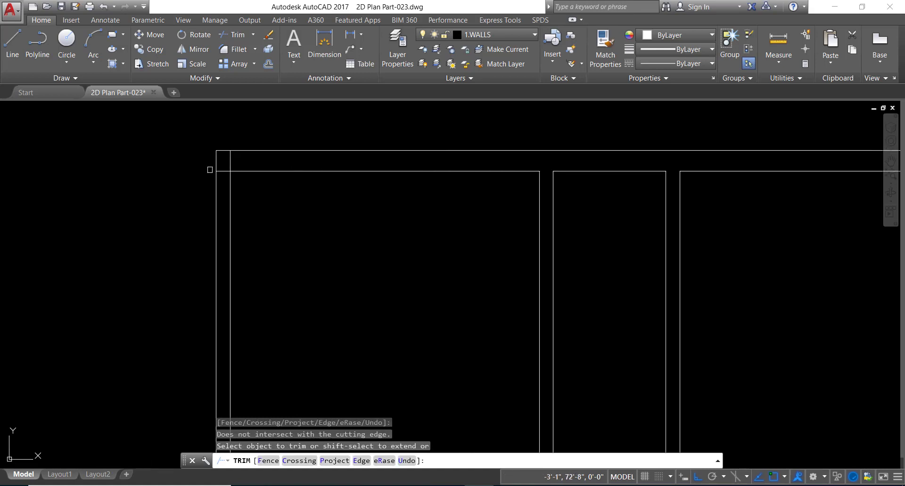
{"action": "scroll", "coordinate": [223, 168], "scroll_direction": "up", "scroll_amount": 2}
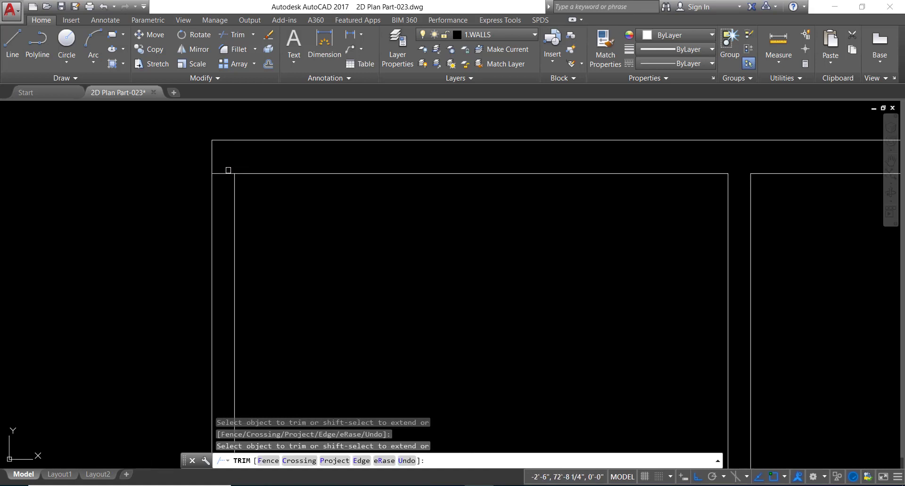
{"action": "scroll", "coordinate": [473, 161], "scroll_direction": "down", "scroll_amount": 2}
{"action": "scroll", "coordinate": [481, 158], "scroll_direction": "down", "scroll_amount": 3}
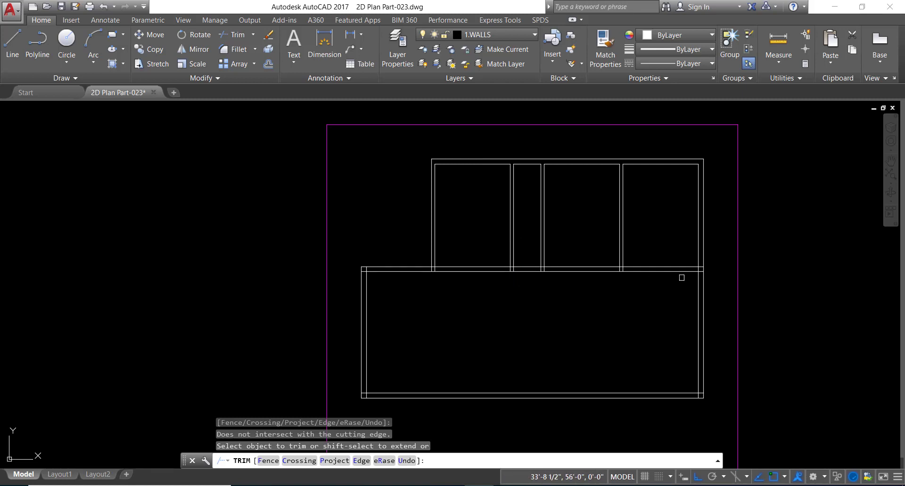
{"action": "scroll", "coordinate": [681, 277], "scroll_direction": "up", "scroll_amount": 2}
{"action": "scroll", "coordinate": [705, 263], "scroll_direction": "up", "scroll_amount": 2}
Trim the short stubs and partition ends where the two wings meet.
{"action": "left_click", "coordinate": [690, 264]}
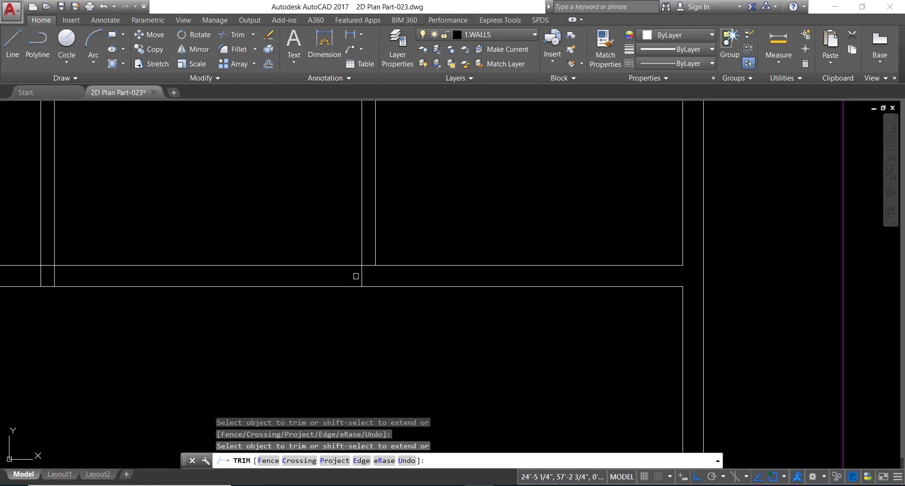
{"action": "left_click", "coordinate": [369, 266]}
{"action": "scroll", "coordinate": [428, 236], "scroll_direction": "down", "scroll_amount": 3}
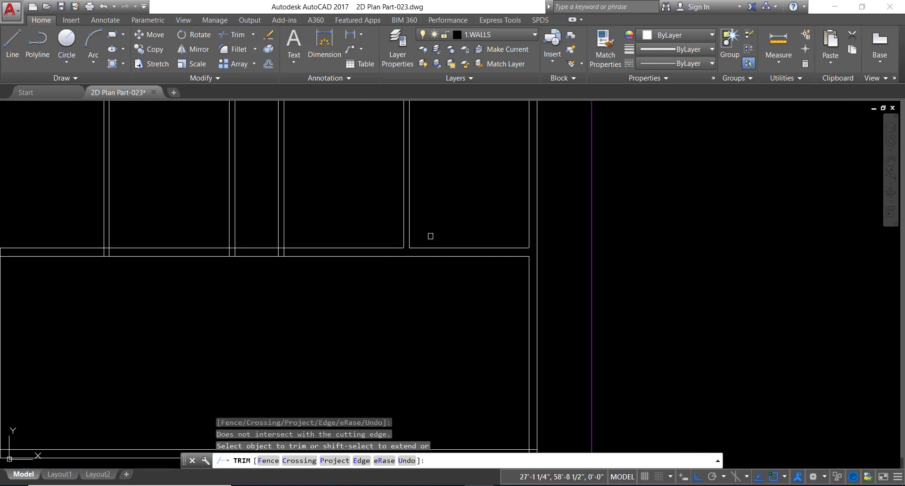
{"action": "scroll", "coordinate": [473, 300], "scroll_direction": "up", "scroll_amount": 2}
{"action": "scroll", "coordinate": [476, 302], "scroll_direction": "up", "scroll_amount": 2}
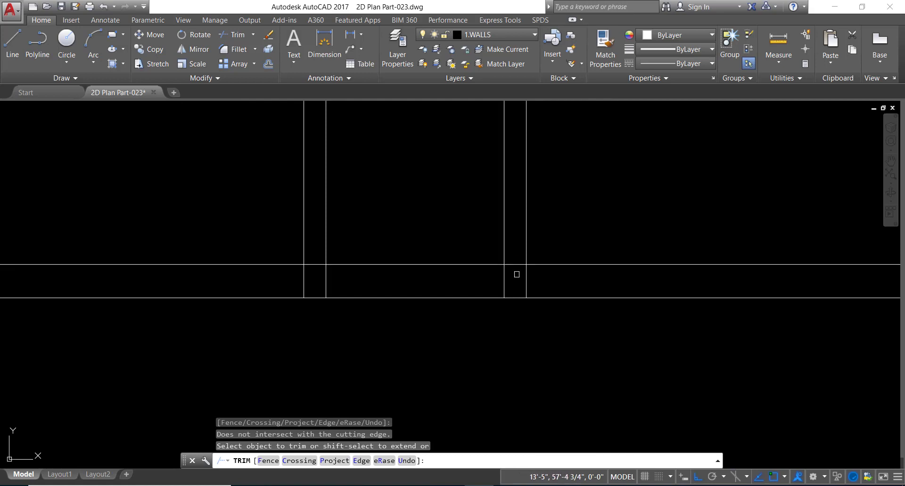
{"action": "left_click", "coordinate": [518, 265]}
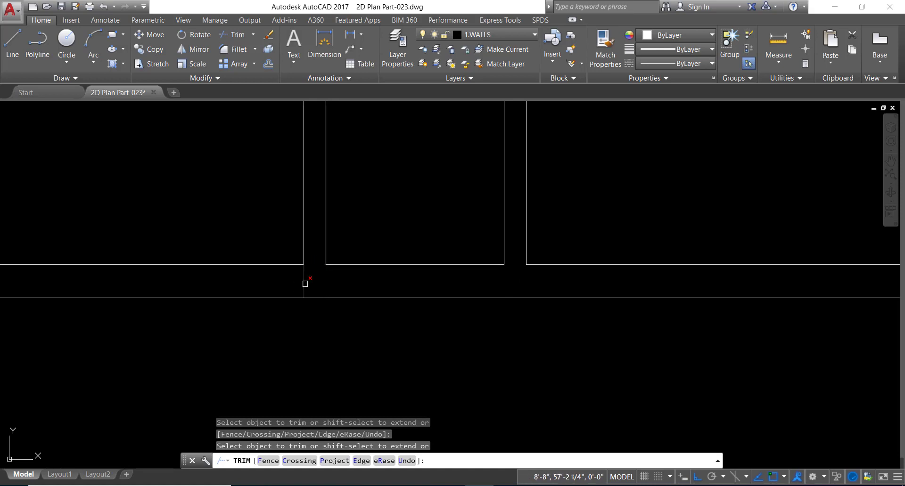
{"action": "left_click", "coordinate": [304, 284]}
{"action": "scroll", "coordinate": [305, 284], "scroll_direction": "down", "scroll_amount": 3}
{"action": "scroll", "coordinate": [303, 248], "scroll_direction": "up", "scroll_amount": 1}
{"action": "scroll", "coordinate": [349, 262], "scroll_direction": "up", "scroll_amount": 3}
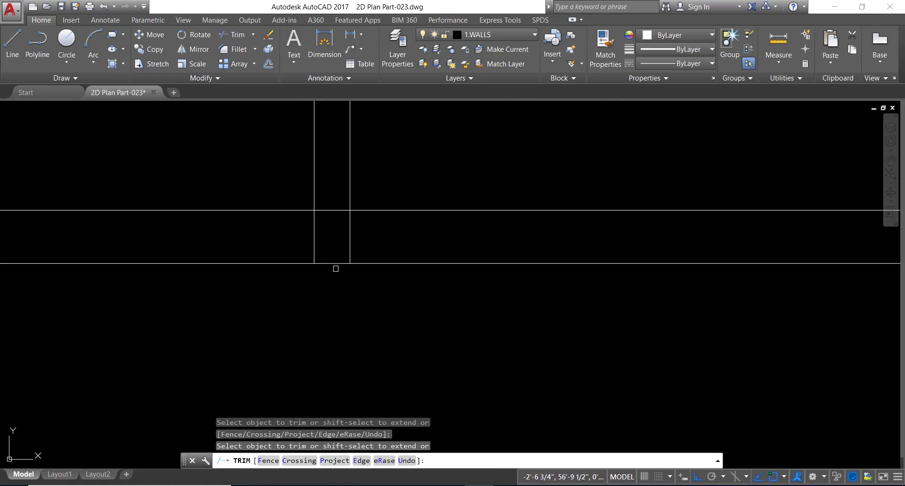
{"action": "left_click", "coordinate": [350, 245]}
{"action": "left_click_drag", "start_coordinate": [317, 242], "coordinate": [284, 231]}
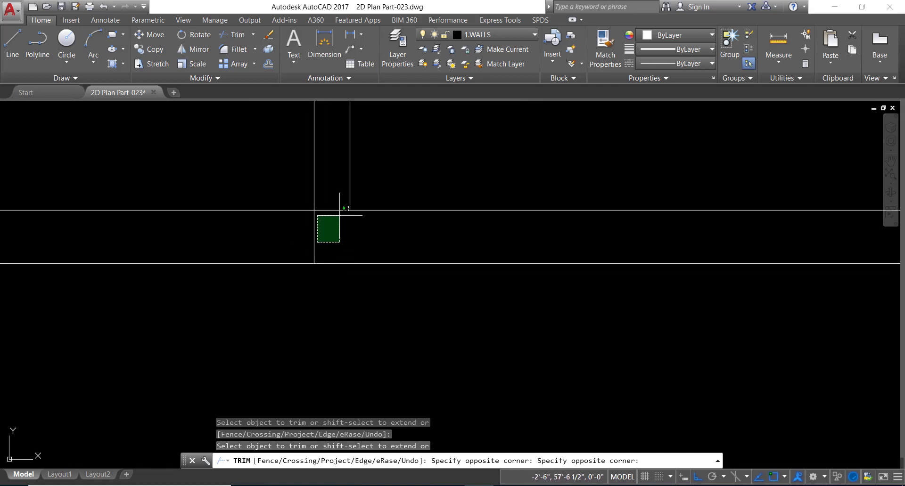
{"action": "scroll", "coordinate": [333, 208], "scroll_direction": "down", "scroll_amount": 3}
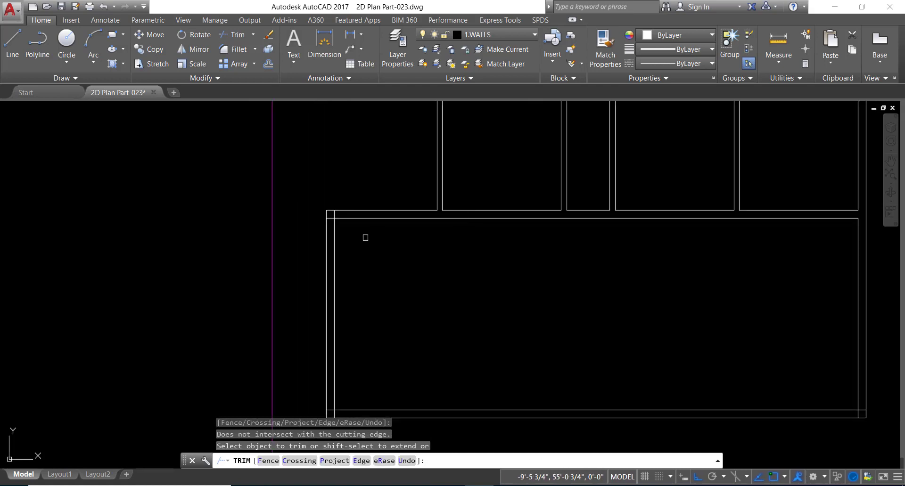
{"action": "scroll", "coordinate": [329, 216], "scroll_direction": "up", "scroll_amount": 3}
{"action": "scroll", "coordinate": [329, 215], "scroll_direction": "up", "scroll_amount": 4}
Clean up the lower room's corners, trimming the short corner wall stub.
{"action": "left_click", "coordinate": [347, 180]}
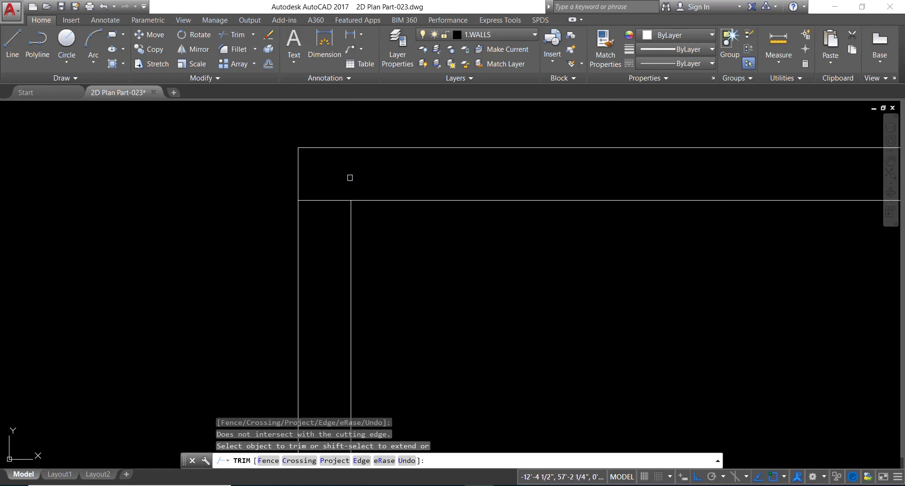
{"action": "left_click", "coordinate": [335, 197]}
{"action": "scroll", "coordinate": [332, 201], "scroll_direction": "down", "scroll_amount": 8}
{"action": "scroll", "coordinate": [331, 221], "scroll_direction": "down", "scroll_amount": 2}
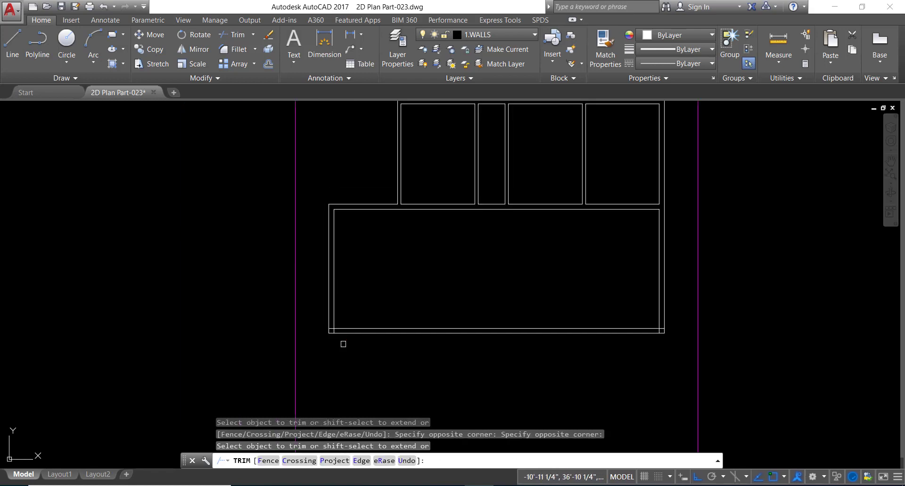
{"action": "scroll", "coordinate": [338, 337], "scroll_direction": "up", "scroll_amount": 5}
{"action": "scroll", "coordinate": [318, 307], "scroll_direction": "up", "scroll_amount": 6}
{"action": "left_click", "coordinate": [317, 308]}
{"action": "left_click", "coordinate": [290, 275]}
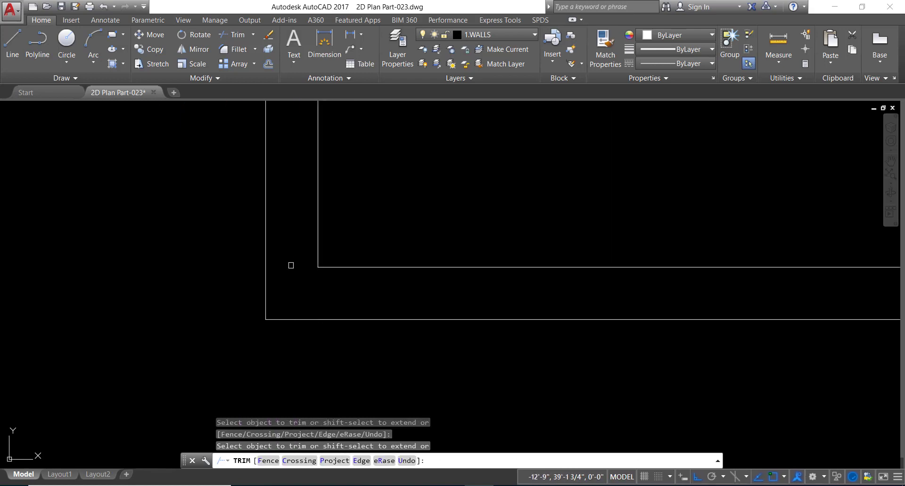
{"action": "scroll", "coordinate": [301, 262], "scroll_direction": "down", "scroll_amount": 3}
{"action": "scroll", "coordinate": [481, 246], "scroll_direction": "down", "scroll_amount": 3}
{"action": "scroll", "coordinate": [496, 268], "scroll_direction": "up", "scroll_amount": 3}
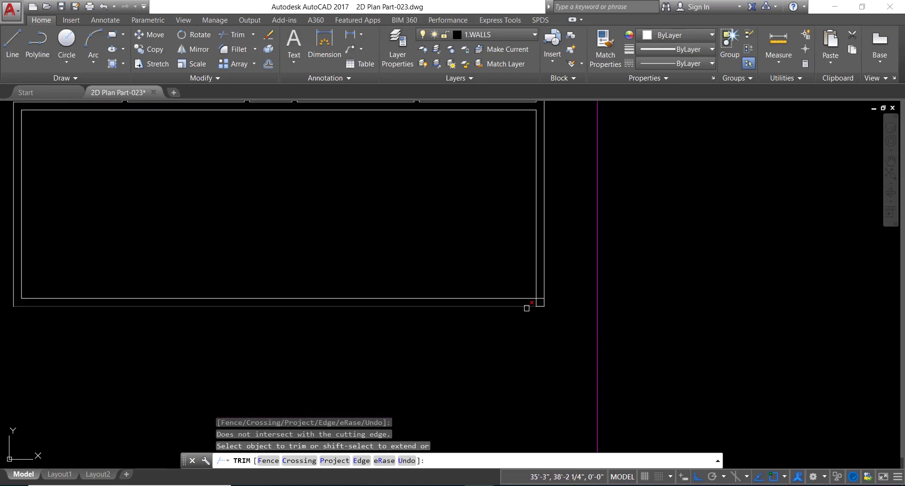
{"action": "scroll", "coordinate": [530, 307], "scroll_direction": "up", "scroll_amount": 5}
{"action": "left_click", "coordinate": [592, 278]}
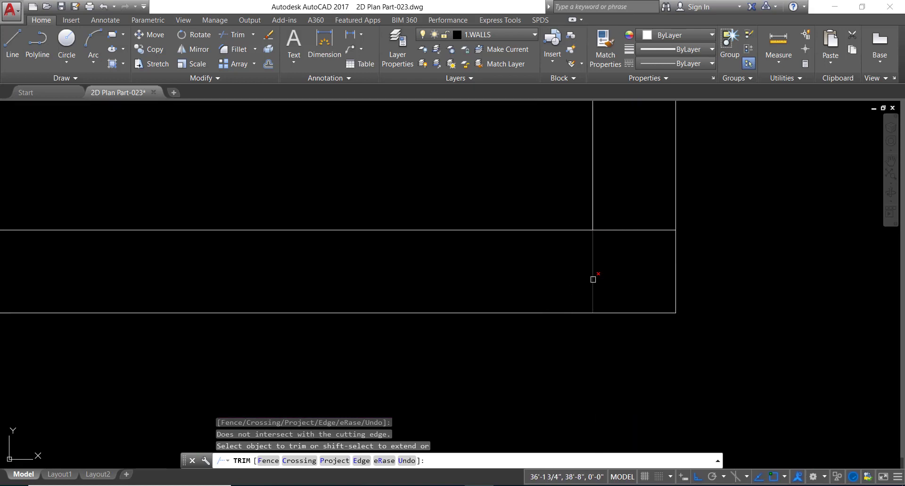
{"action": "left_click", "coordinate": [627, 229]}
{"action": "scroll", "coordinate": [606, 283], "scroll_direction": "down", "scroll_amount": 4}
{"action": "scroll", "coordinate": [556, 242], "scroll_direction": "down", "scroll_amount": 2}
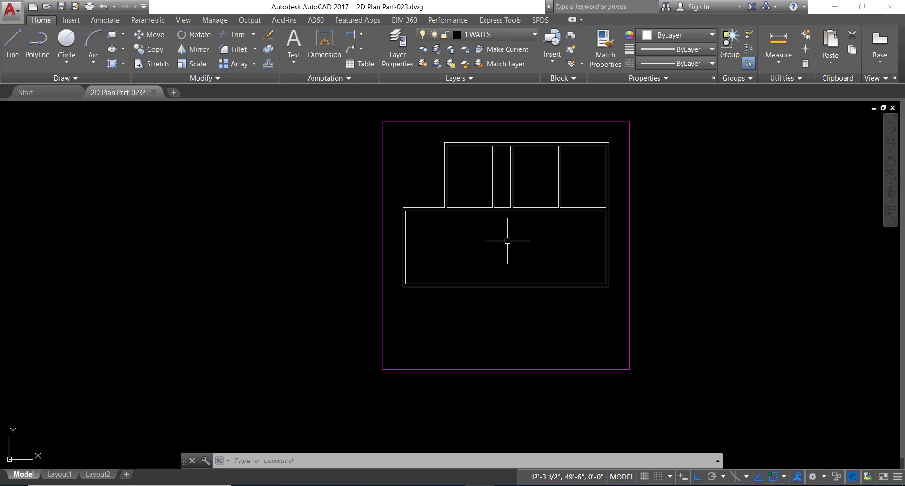
Offset the inner left wall line 19'6" into the lower room.
{"action": "type", "text": "o"}
{"action": "key", "text": "Return"}
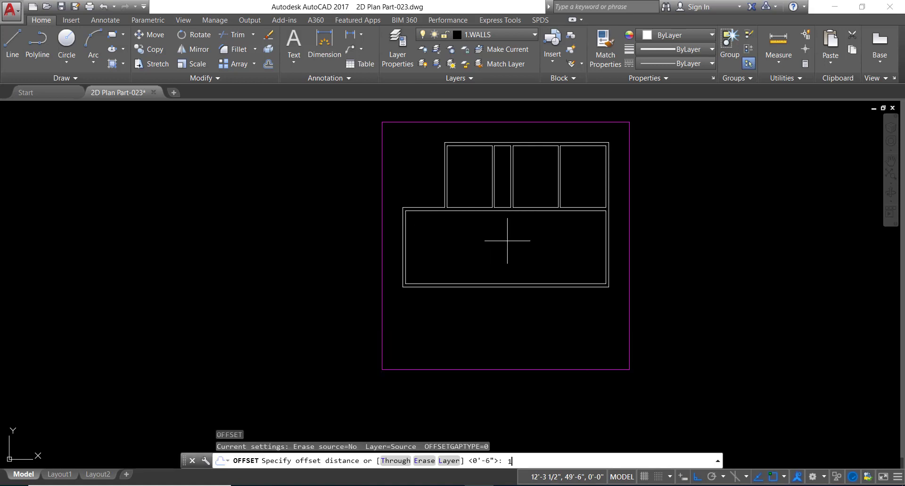
{"action": "type", "text": "9"}
{"action": "type", "text": "\""}
{"action": "key", "text": "Return"}
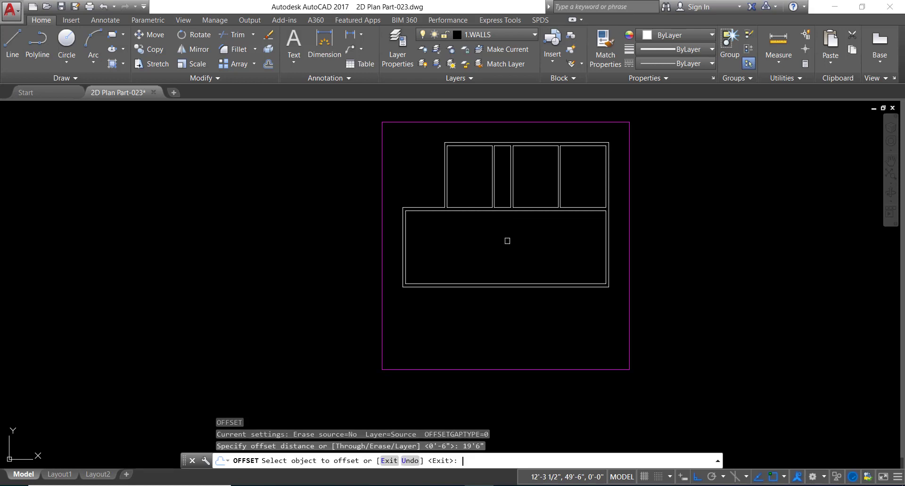
{"action": "scroll", "coordinate": [400, 258], "scroll_direction": "up", "scroll_amount": 4}
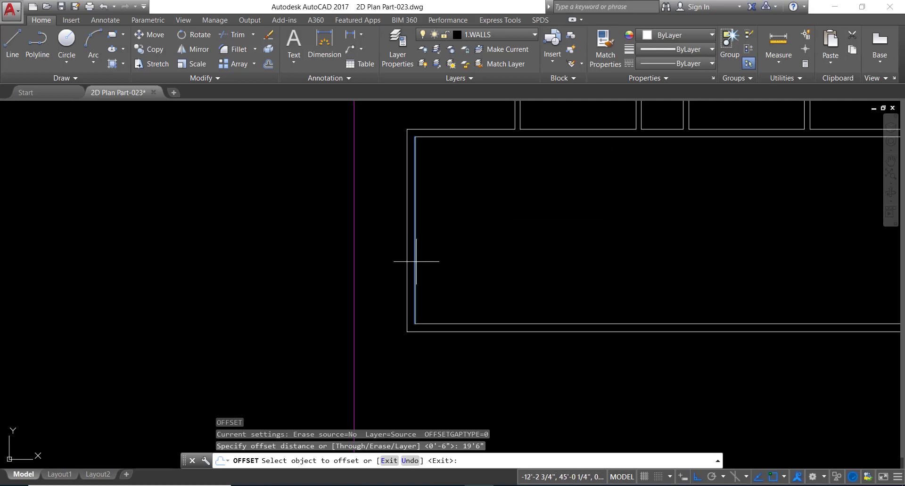
{"action": "left_click", "coordinate": [416, 262]}
{"action": "left_click", "coordinate": [490, 243]}
{"action": "right_click", "coordinate": [511, 231]}
{"action": "left_click", "coordinate": [526, 238]}
{"action": "middle_click_drag", "start_coordinate": [532, 217], "coordinate": [503, 226]}
Offset that new line 6" to the right, forming the first partition wall.
{"action": "key", "text": "Return"}
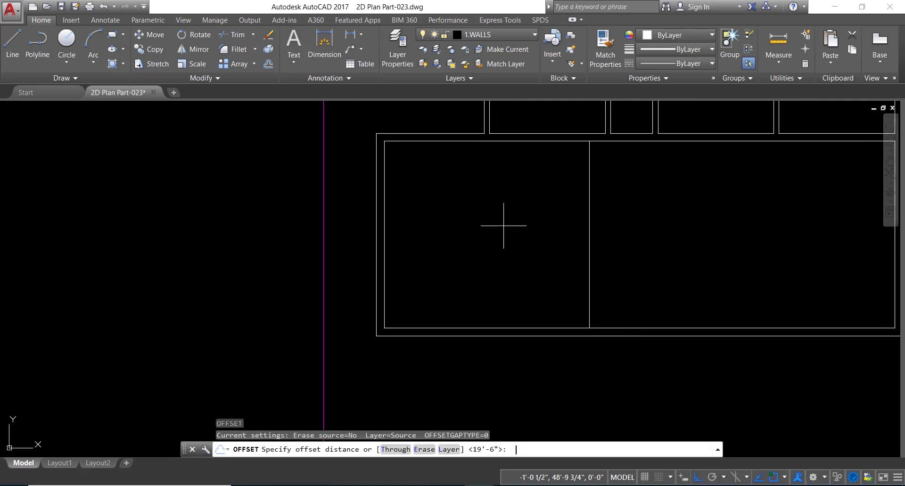
{"action": "type", "text": "6"}
{"action": "key", "text": "Return"}
{"action": "left_click", "coordinate": [589, 262]}
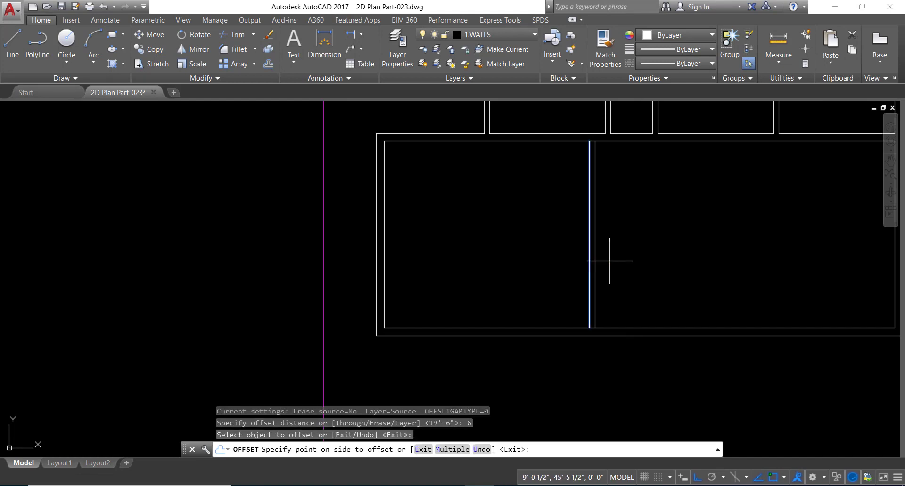
{"action": "left_click", "coordinate": [612, 258]}
{"action": "key", "text": "Escape"}
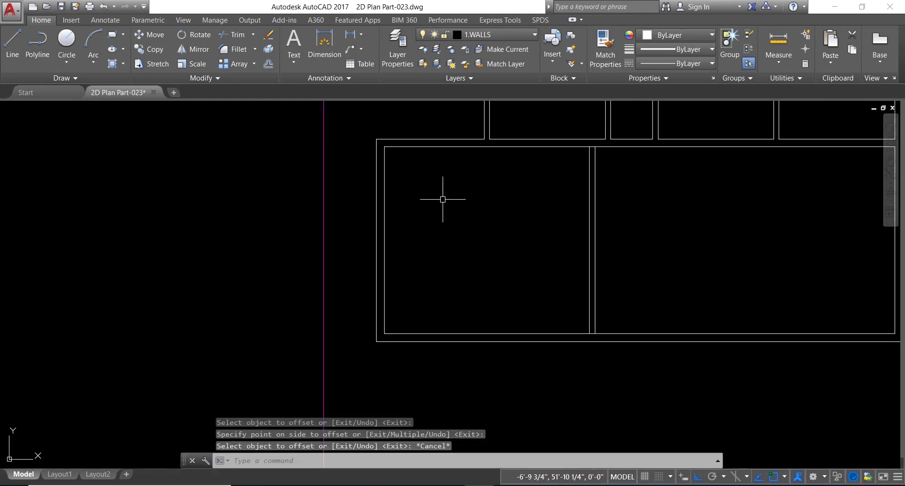
Offset the new wall's right line 6'6" further right.
{"action": "scroll", "coordinate": [441, 199], "scroll_direction": "down", "scroll_amount": 6}
{"action": "scroll", "coordinate": [481, 187], "scroll_direction": "up", "scroll_amount": 4}
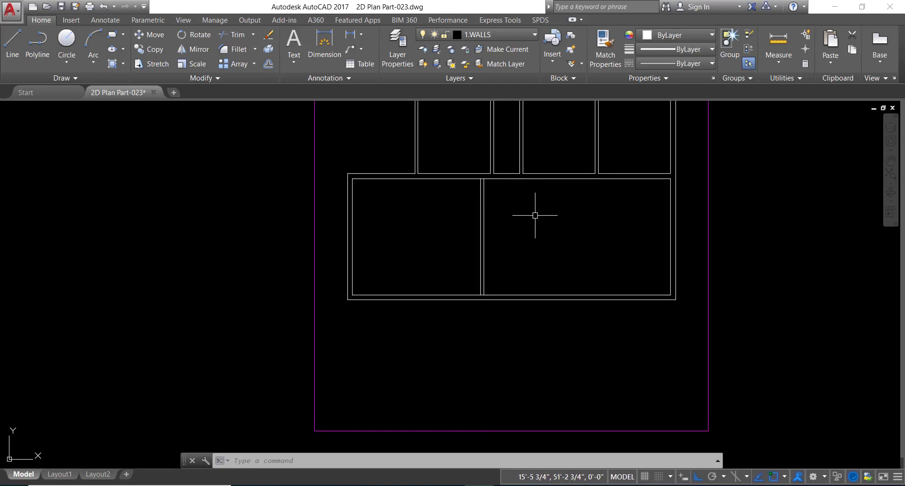
{"action": "type", "text": "o"}
{"action": "key", "text": "Return"}
{"action": "type", "text": "6'6"}
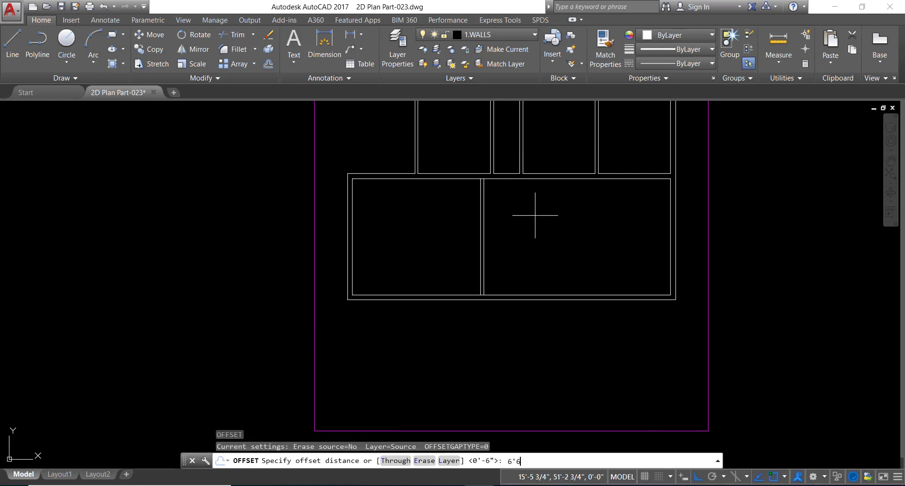
{"action": "type", "text": "\""}
{"action": "key", "text": "Return"}
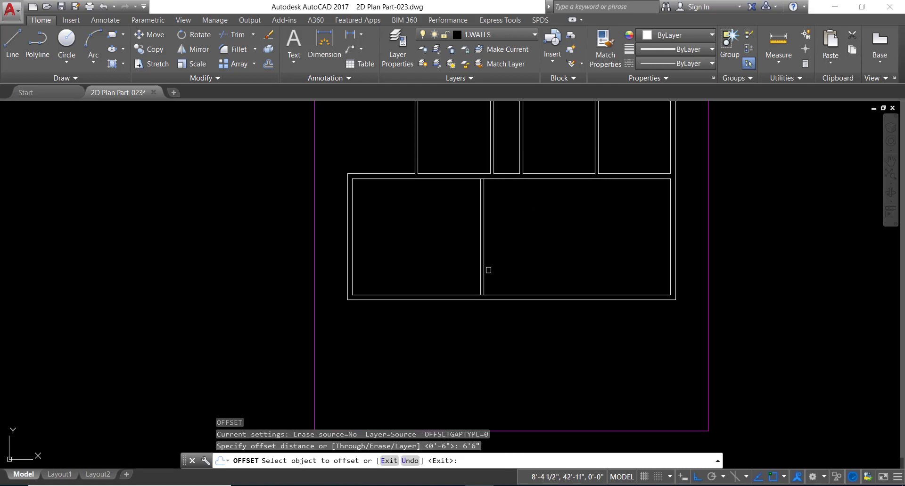
{"action": "left_click", "coordinate": [483, 276]}
{"action": "left_click", "coordinate": [493, 271]}
{"action": "right_click", "coordinate": [516, 250]}
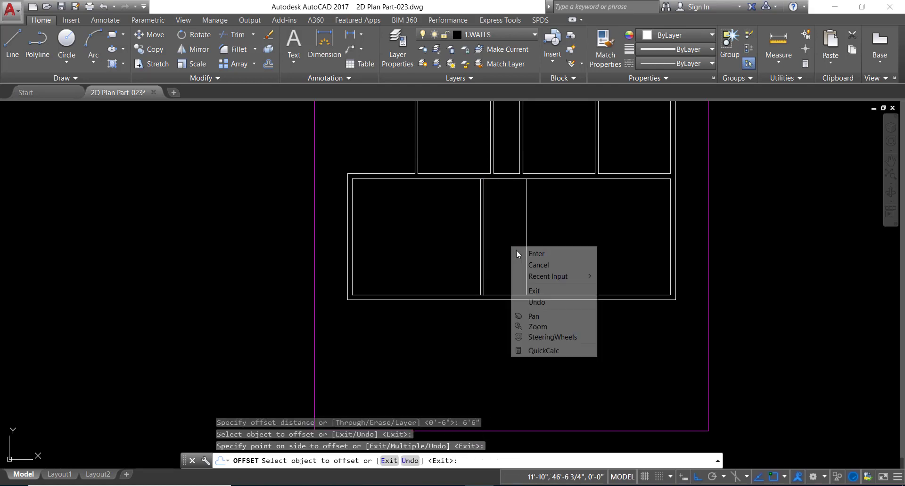
{"action": "left_click", "coordinate": [518, 256]}
Offset that line 6" to the right, completing the second partition wall.
{"action": "key", "text": "Return"}
{"action": "type", "text": "6"}
{"action": "key", "text": "Return"}
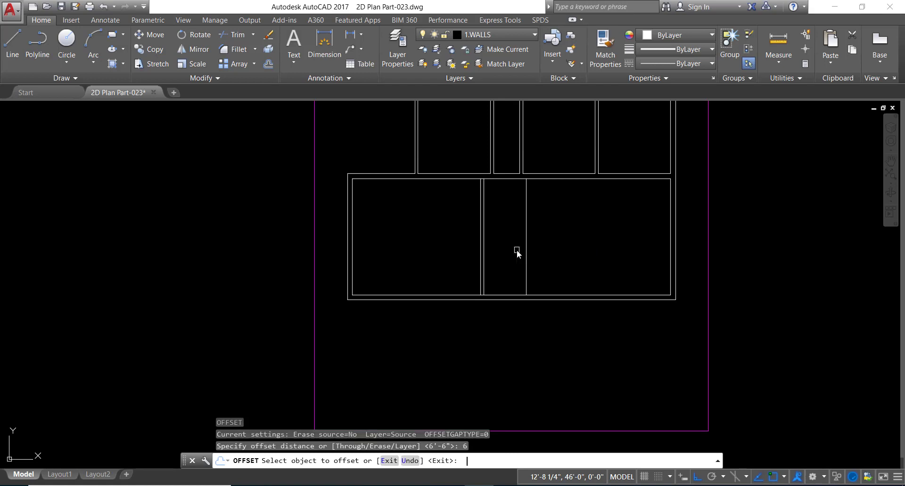
{"action": "left_click", "coordinate": [527, 270]}
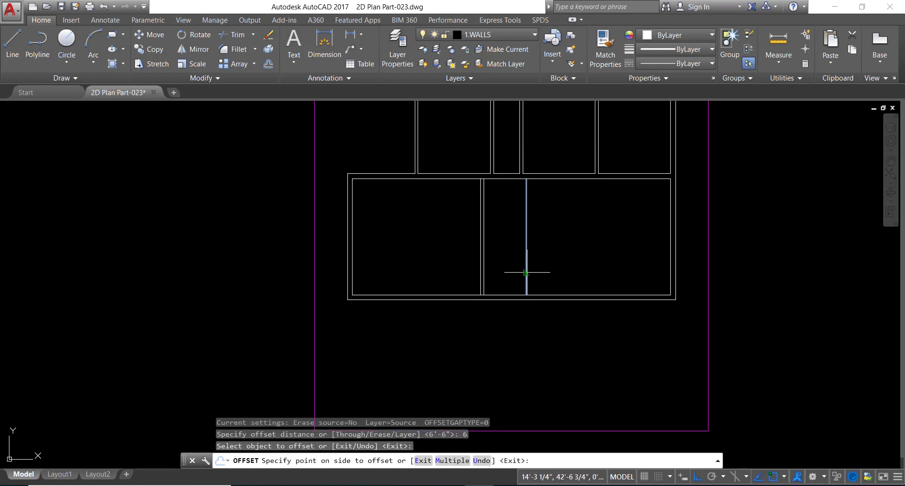
{"action": "left_click", "coordinate": [550, 267]}
{"action": "right_click", "coordinate": [551, 239]}
{"action": "left_click", "coordinate": [558, 246]}
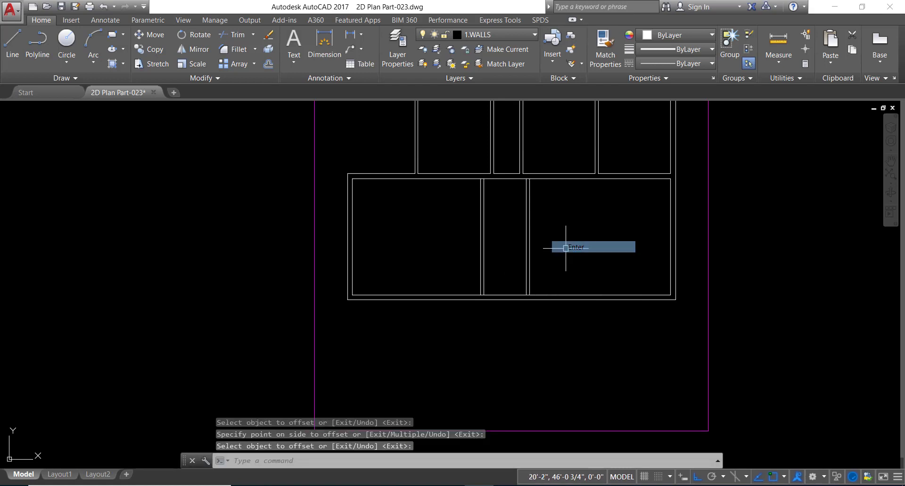
{"action": "scroll", "coordinate": [513, 236], "scroll_direction": "down", "scroll_amount": 4}
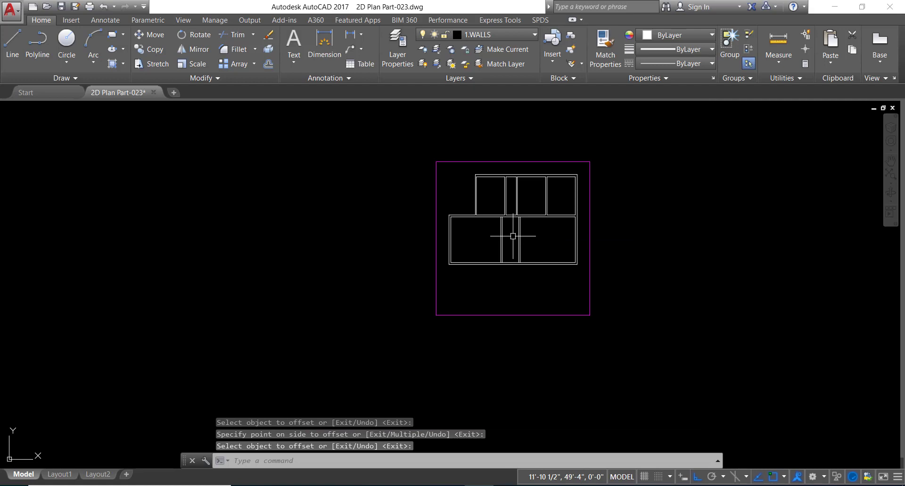
Offset the middle room's right wall line 12' to the right.
{"action": "scroll", "coordinate": [542, 236], "scroll_direction": "up", "scroll_amount": 2}
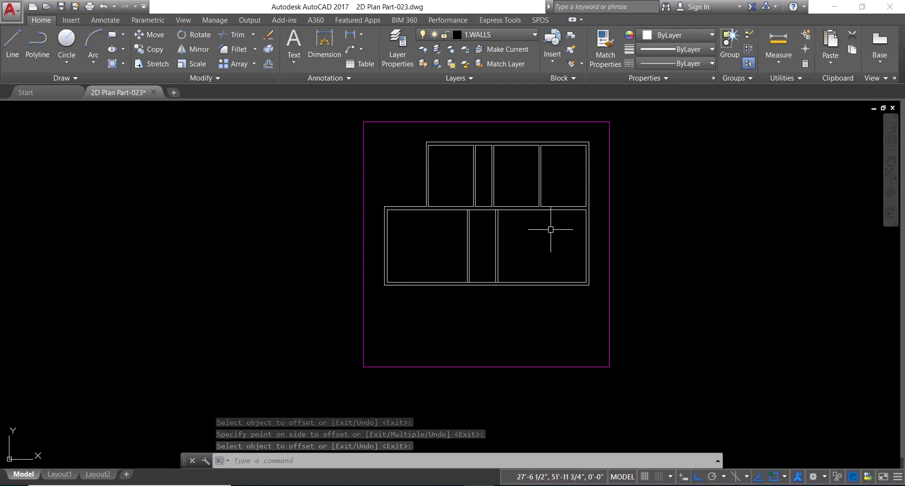
{"action": "scroll", "coordinate": [523, 236], "scroll_direction": "up", "scroll_amount": 4}
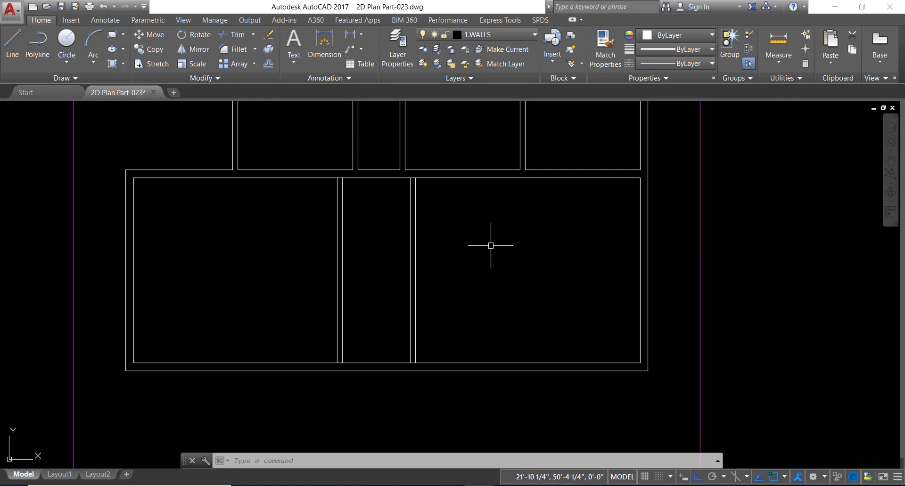
{"action": "type", "text": "o"}
{"action": "key", "text": "Return"}
{"action": "type", "text": "1"}
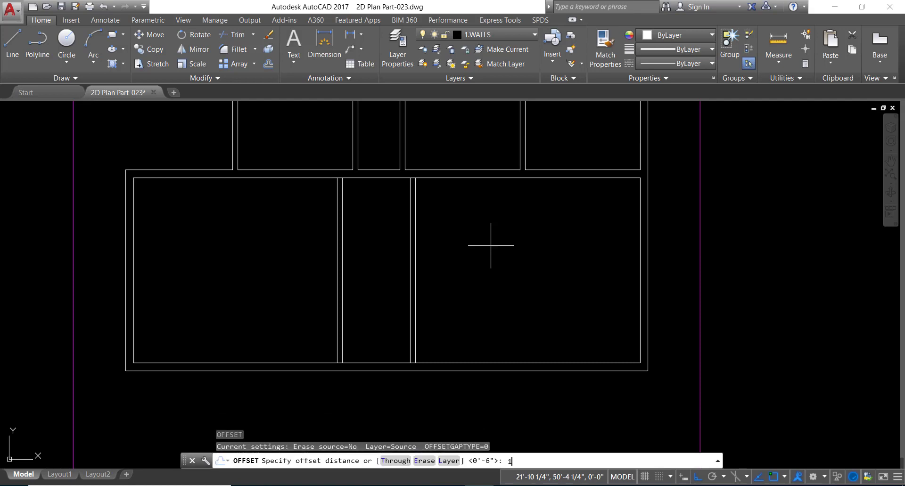
{"action": "type", "text": "2'"}
{"action": "key", "text": "Return"}
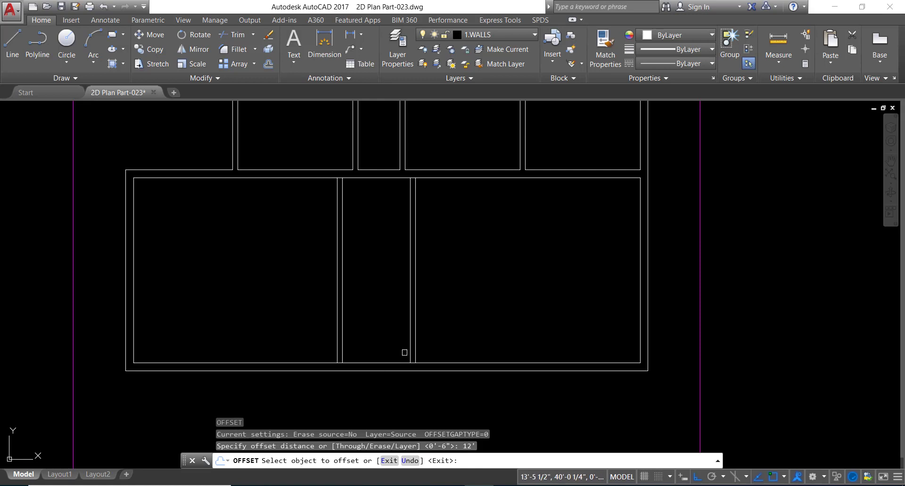
{"action": "left_click", "coordinate": [417, 343]}
{"action": "left_click", "coordinate": [438, 343]}
{"action": "key", "text": "Return"}
Offset the new 12' line 6" right to give the wall its thickness.
{"action": "type", "text": "o"}
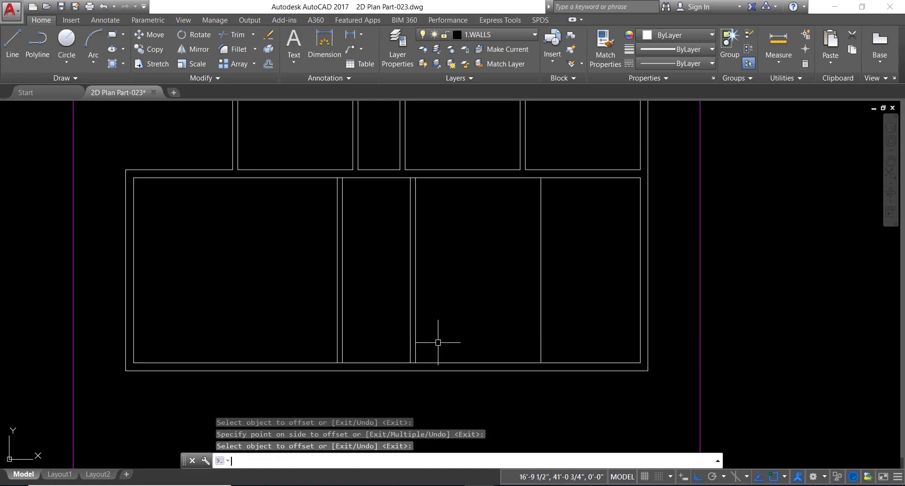
{"action": "key", "text": "Return"}
{"action": "type", "text": "6"}
{"action": "key", "text": "Return"}
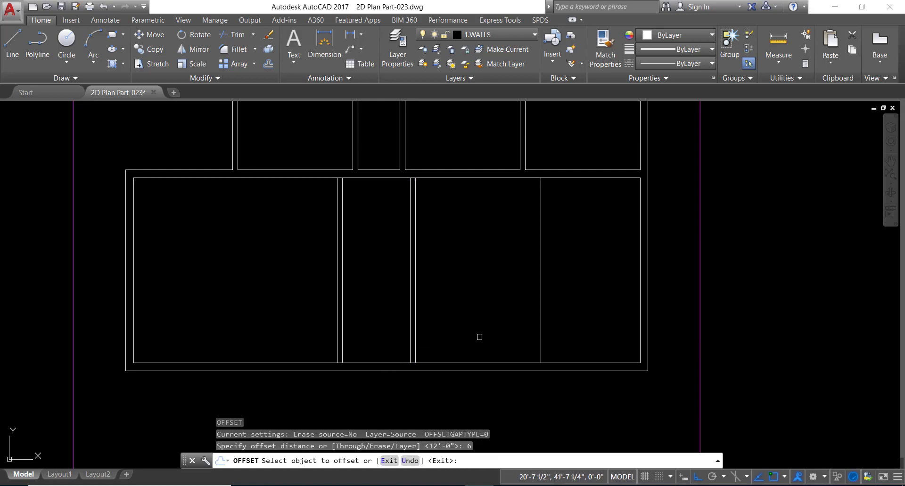
{"action": "left_click", "coordinate": [540, 342]}
{"action": "left_click", "coordinate": [561, 338]}
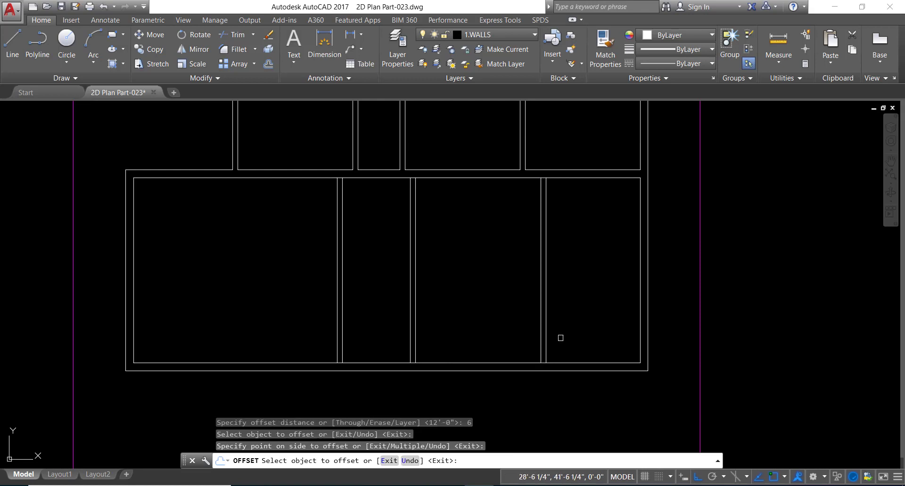
{"action": "key", "text": "Escape"}
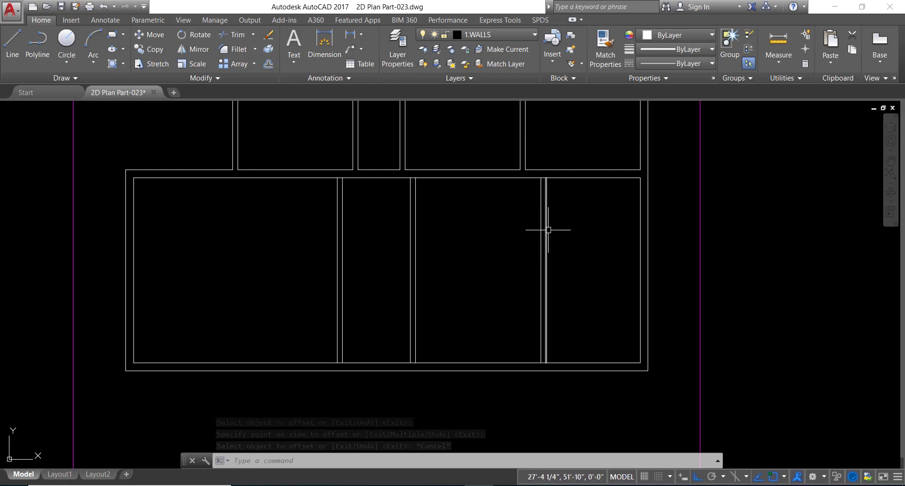
Offset the bottom inner wall 14' up, then 6", forming a horizontal double wall.
{"action": "key", "text": "Return"}
{"action": "type", "text": "4'"}
{"action": "key", "text": "Return"}
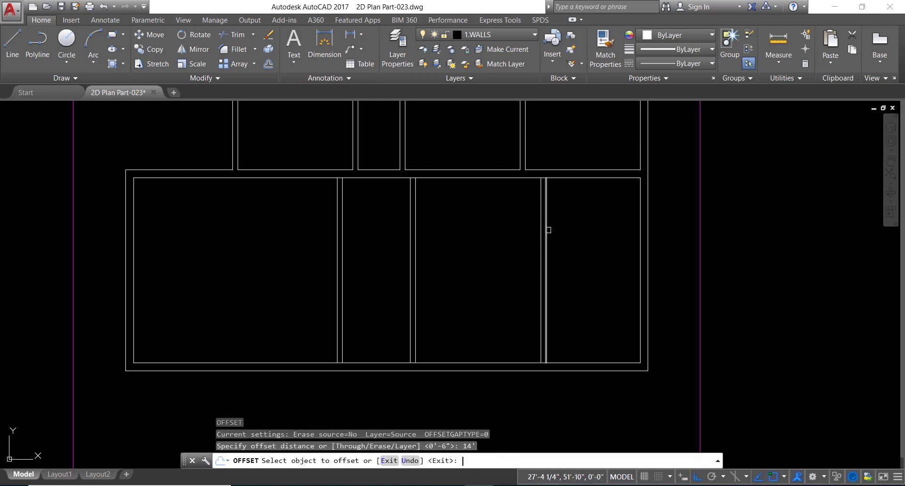
{"action": "left_click", "coordinate": [492, 361]}
{"action": "left_click", "coordinate": [499, 309]}
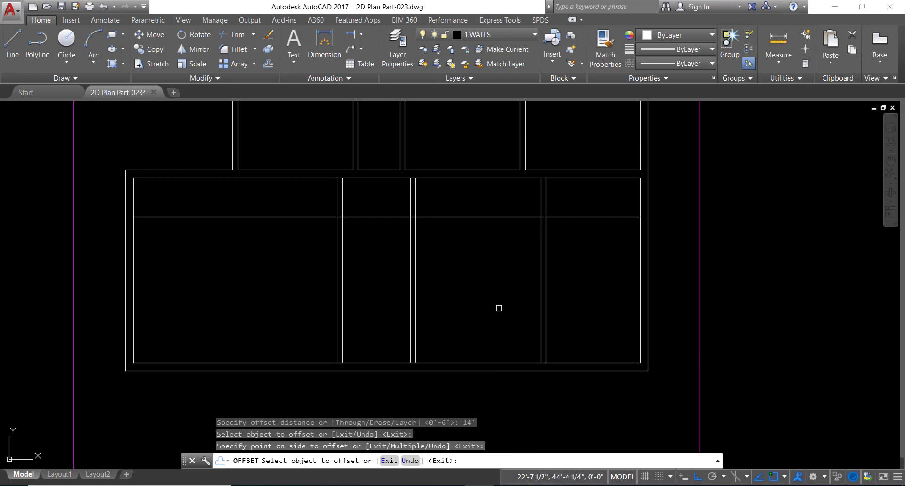
{"action": "key", "text": "Return"}
{"action": "key", "text": "Return"}
{"action": "type", "text": "14"}
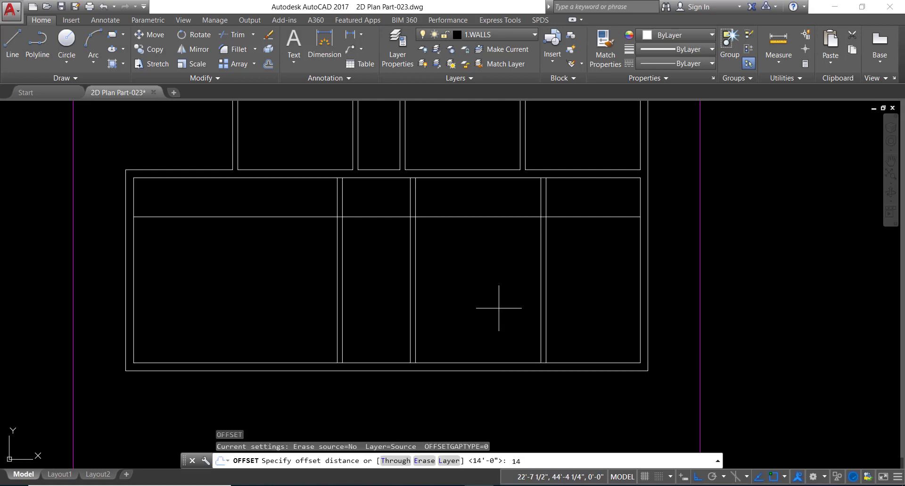
{"action": "type", "text": "6"}
{"action": "key", "text": "Return"}
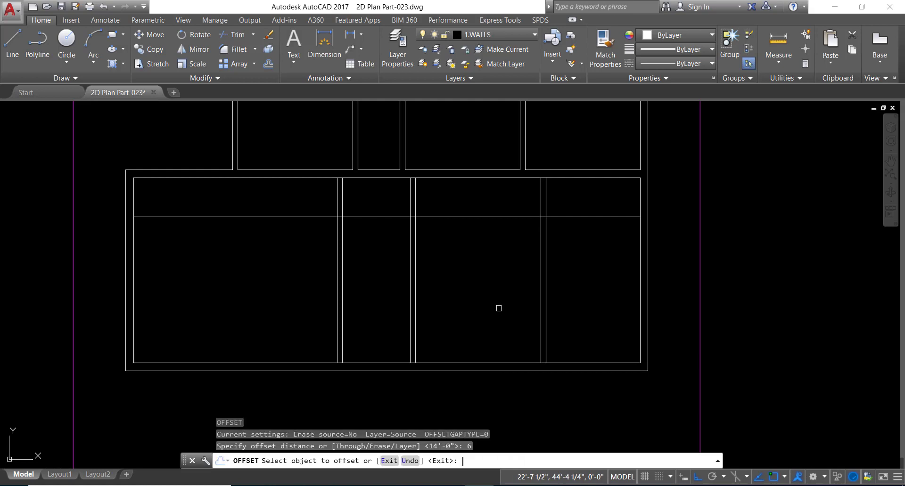
{"action": "left_click", "coordinate": [501, 217]}
{"action": "left_click", "coordinate": [501, 208]}
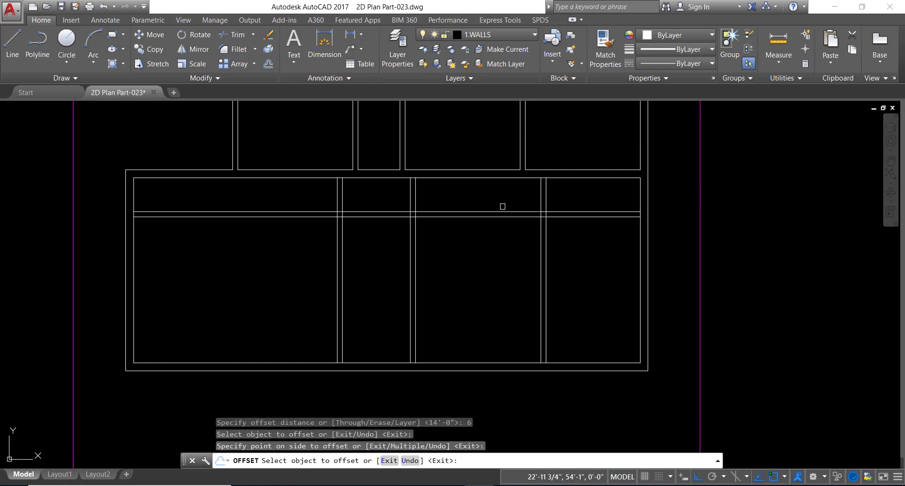
{"action": "right_click", "coordinate": [502, 207]}
{"action": "left_click", "coordinate": [506, 215]}
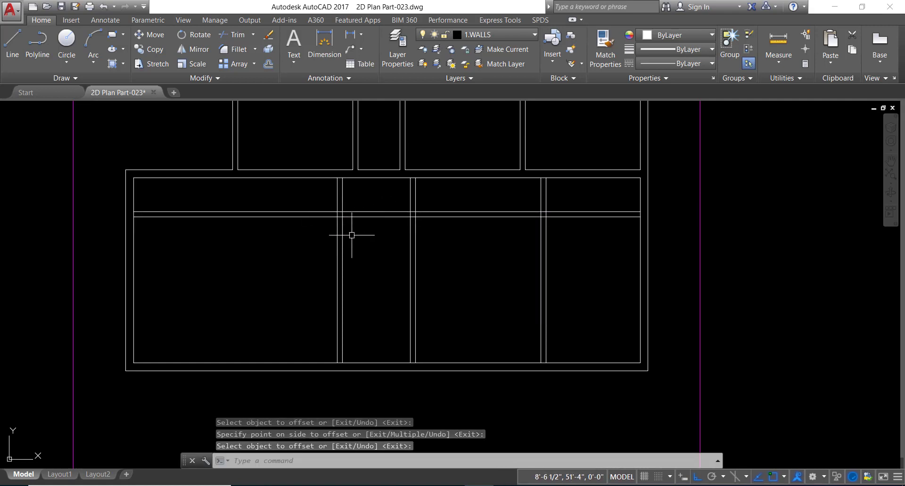
Trim the surplus horizontal and vertical interior wall lines around the corridor and the middle and right rooms.
{"action": "type", "text": "tr"}
{"action": "key", "text": "Return"}
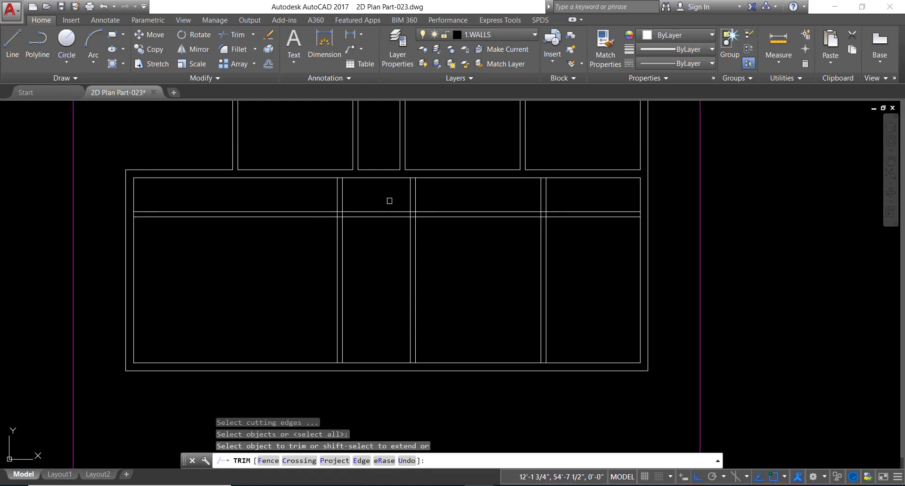
{"action": "left_click", "coordinate": [389, 201]}
{"action": "left_click", "coordinate": [395, 216]}
{"action": "left_click", "coordinate": [428, 193]}
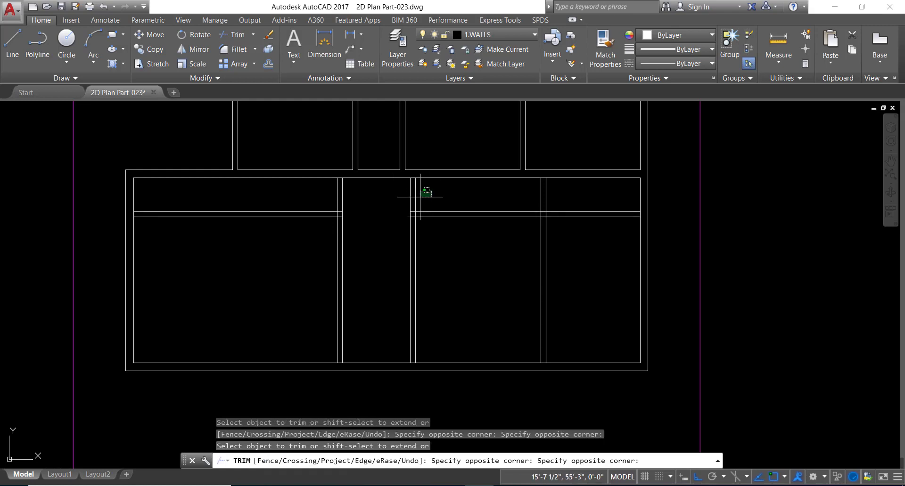
{"action": "left_click", "coordinate": [377, 207]}
{"action": "left_click", "coordinate": [572, 192]}
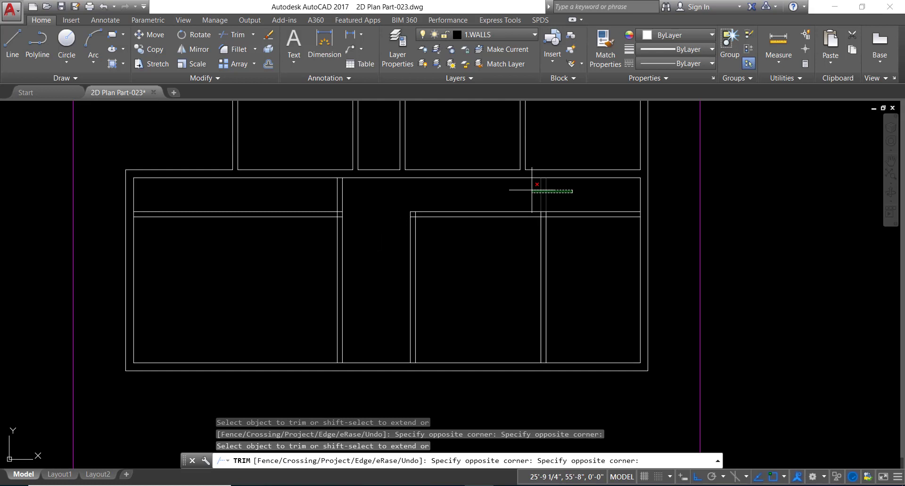
{"action": "left_click", "coordinate": [532, 191]}
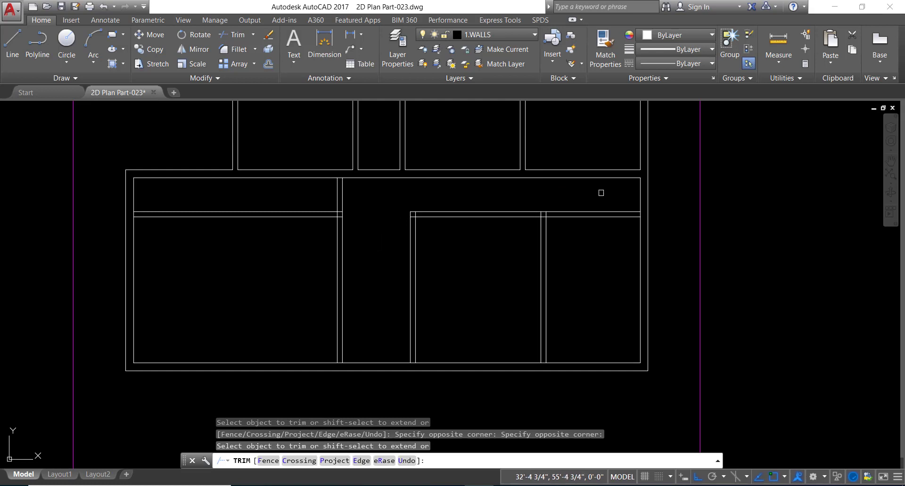
{"action": "left_click", "coordinate": [602, 192]}
{"action": "left_click", "coordinate": [595, 232]}
{"action": "right_click", "coordinate": [589, 238]}
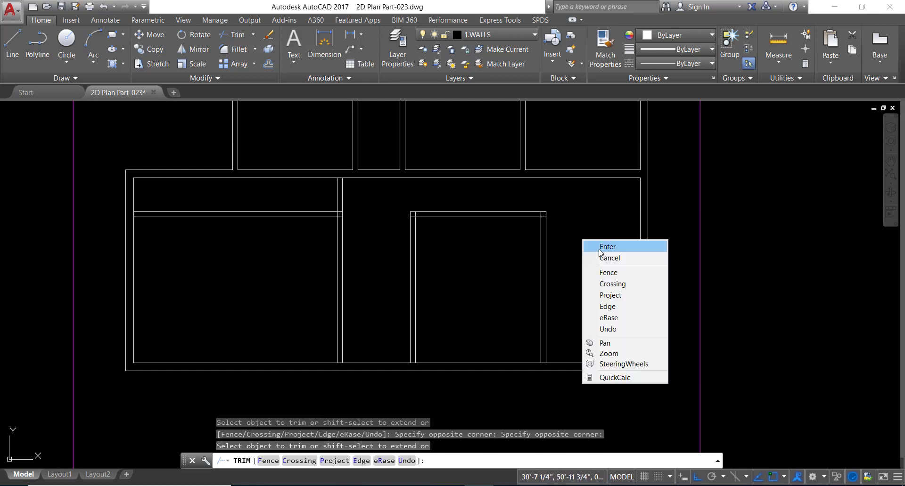
{"action": "left_click", "coordinate": [599, 250]}
Delete the leftover horizontal wall line on the left.
{"action": "key", "text": "space"}
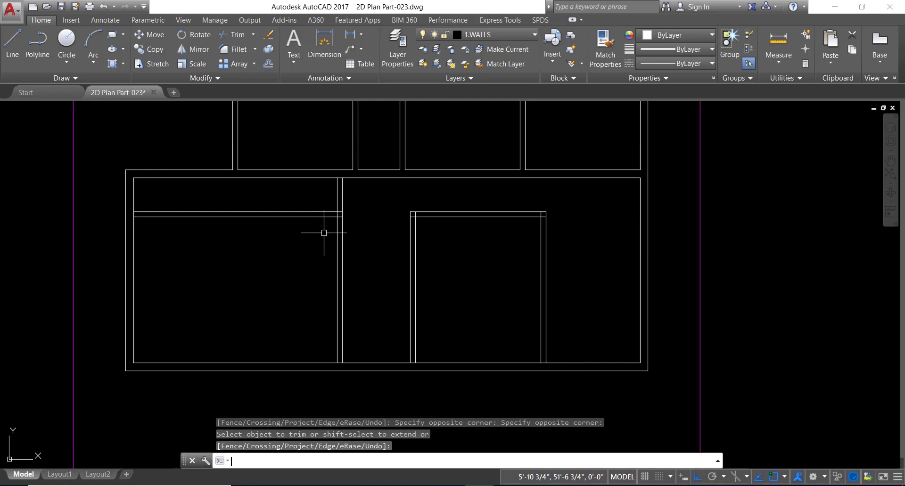
{"action": "type", "text": "TR"}
{"action": "key", "text": "Escape"}
{"action": "left_click", "coordinate": [306, 210]}
{"action": "left_click", "coordinate": [208, 299]}
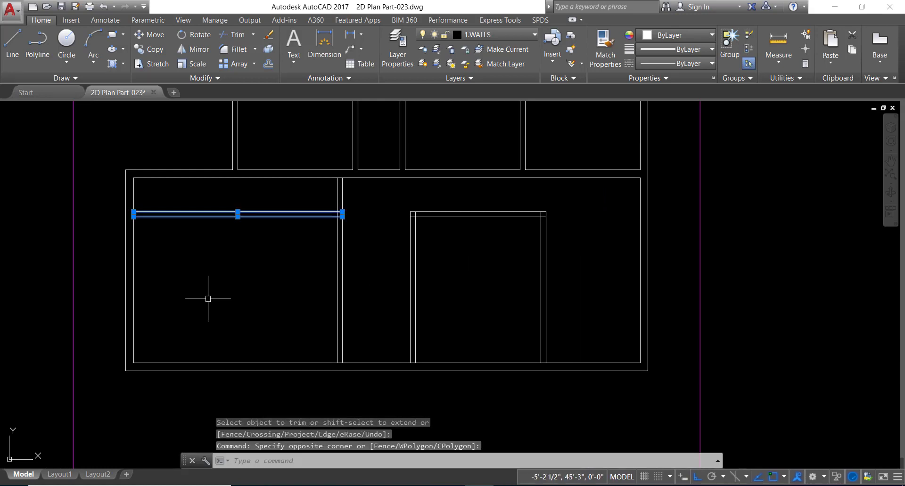
{"action": "key", "text": "Delete"}
{"action": "scroll", "coordinate": [342, 267], "scroll_direction": "down", "scroll_amount": 4}
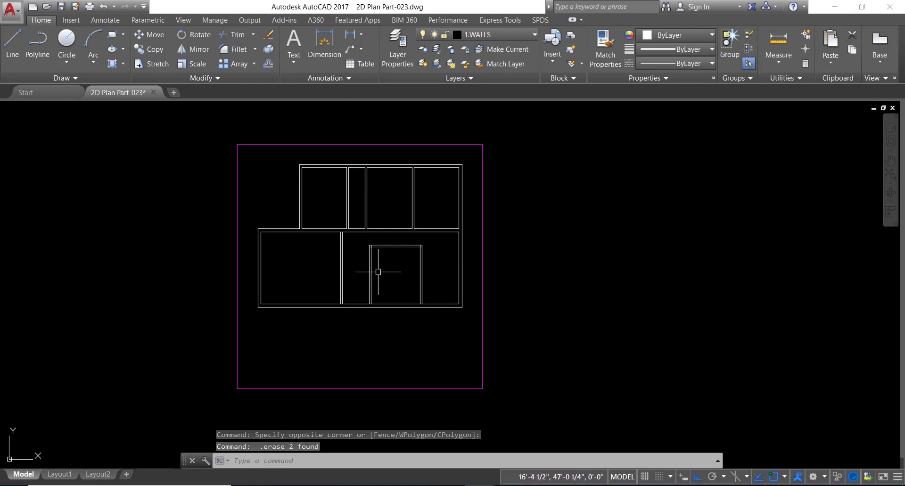
Offset the right wall line 4' inward.
{"action": "scroll", "coordinate": [460, 256], "scroll_direction": "up", "scroll_amount": 2}
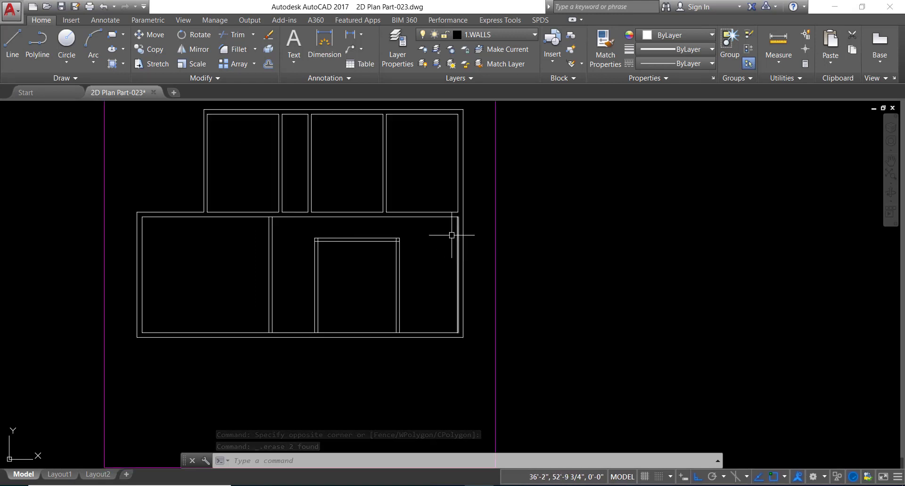
{"action": "scroll", "coordinate": [440, 228], "scroll_direction": "up", "scroll_amount": 2}
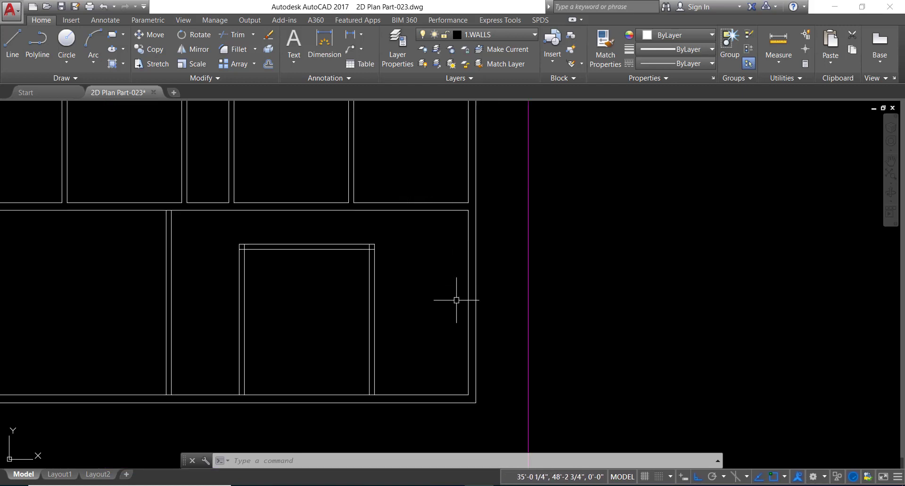
{"action": "type", "text": "o"}
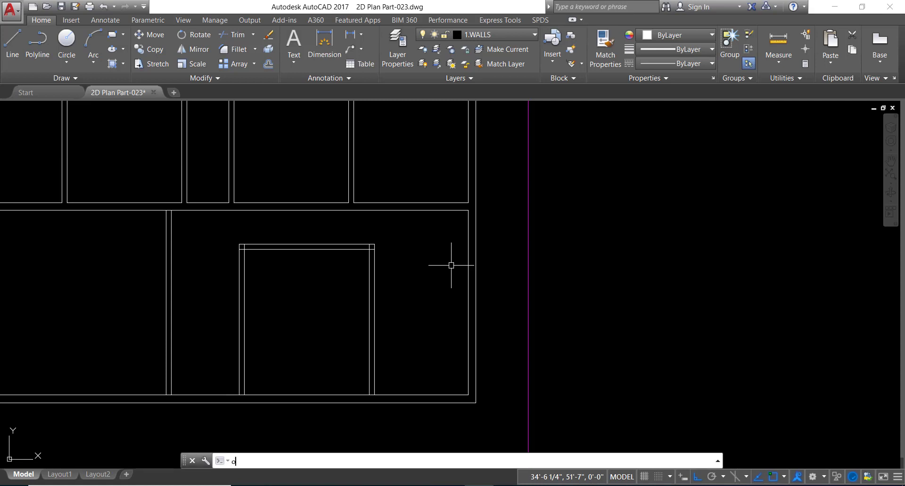
{"action": "key", "text": "Return"}
{"action": "type", "text": "4'"}
{"action": "key", "text": "Return"}
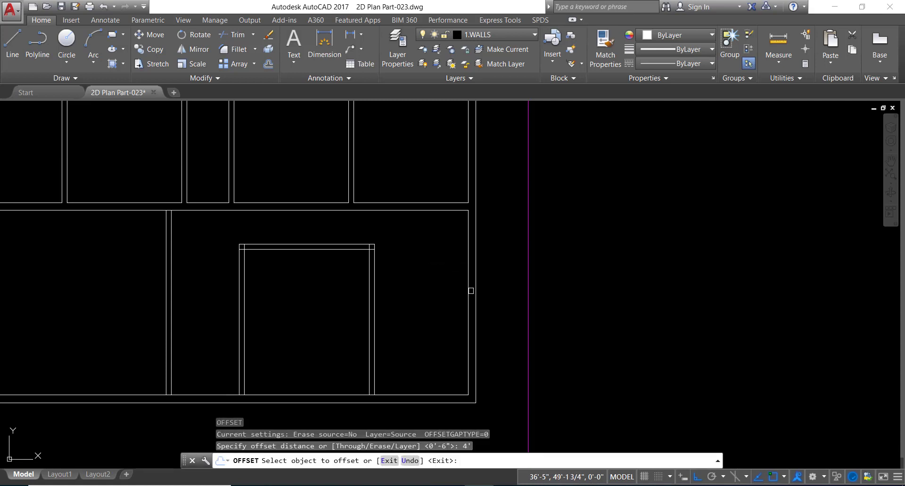
{"action": "left_click", "coordinate": [470, 292]}
{"action": "left_click", "coordinate": [445, 303]}
{"action": "key", "text": "Escape"}
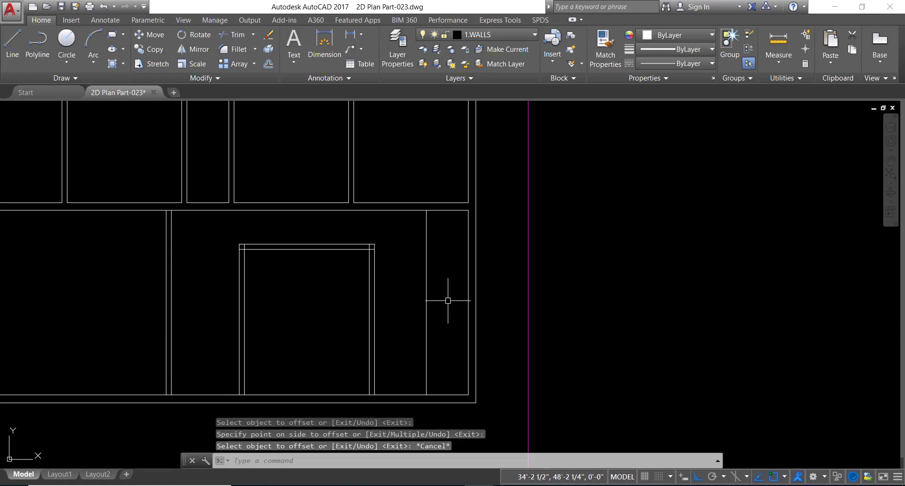
Offset the new inner wall line 6 to its left, then attempt trimming it.
{"action": "key", "text": "Return"}
{"action": "key", "text": "Return"}
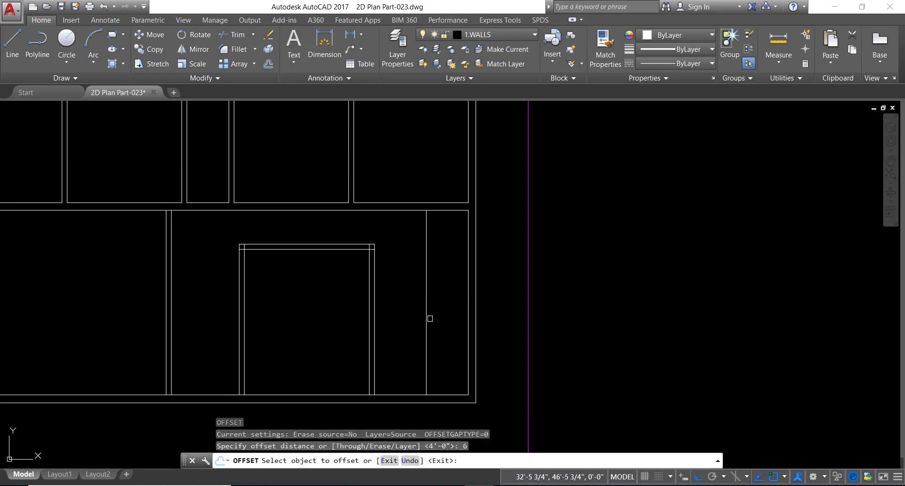
{"action": "left_click", "coordinate": [427, 317]}
{"action": "left_click", "coordinate": [409, 311]}
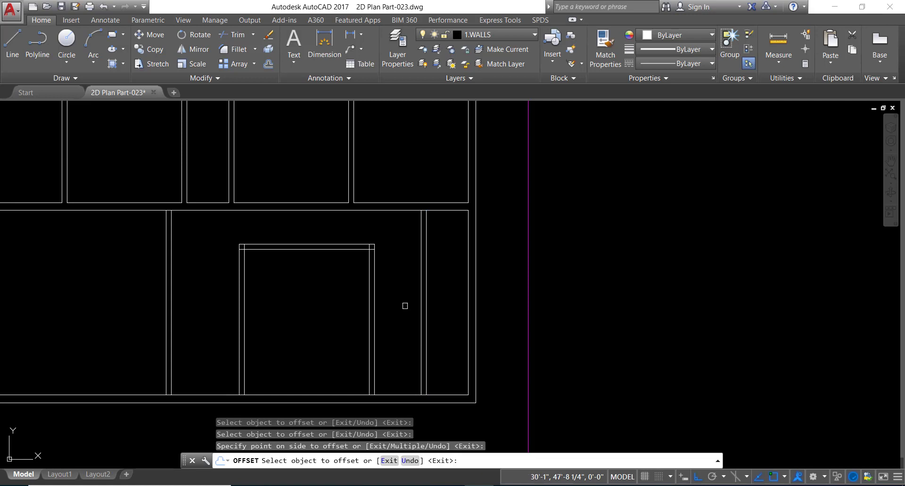
{"action": "key", "text": "Escape"}
{"action": "type", "text": "tr"}
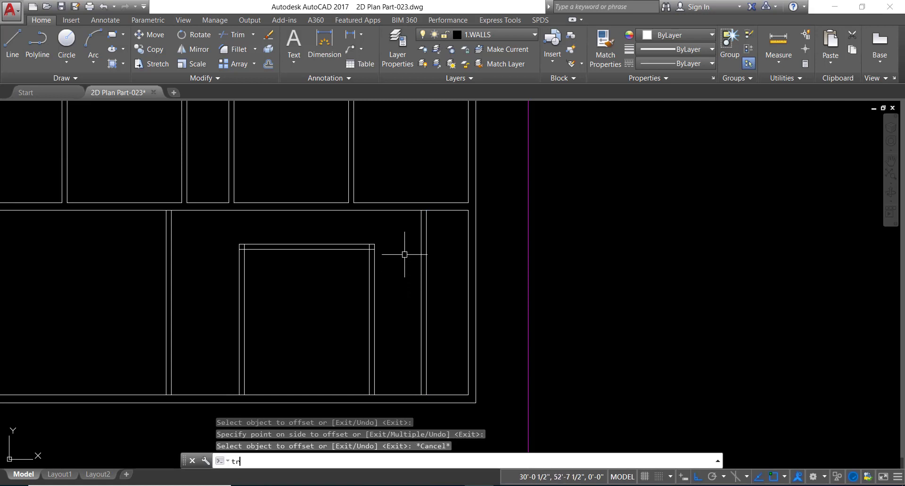
{"action": "key", "text": "Return"}
{"action": "scroll", "coordinate": [410, 236], "scroll_direction": "up", "scroll_amount": 2}
{"action": "scroll", "coordinate": [413, 229], "scroll_direction": "up", "scroll_amount": 2}
{"action": "scroll", "coordinate": [413, 228], "scroll_direction": "down", "scroll_amount": 3}
{"action": "left_click", "coordinate": [440, 236]}
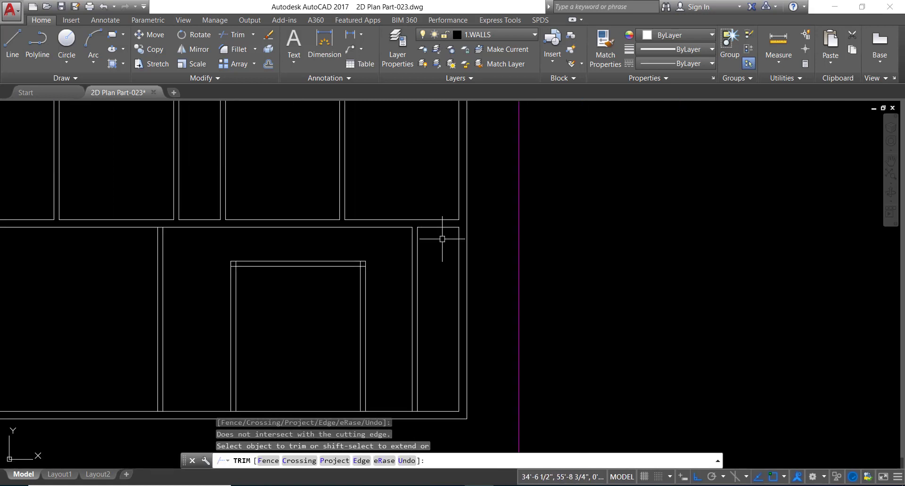
{"action": "key", "text": "Return"}
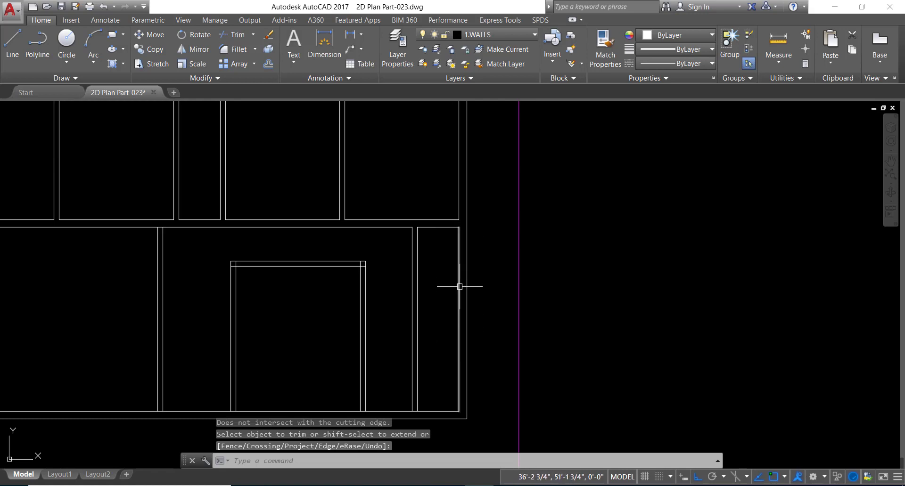
Offset the narrow room's top line 7' down, then offset that copy 6 further down.
{"action": "type", "text": "o"}
{"action": "key", "text": "Return"}
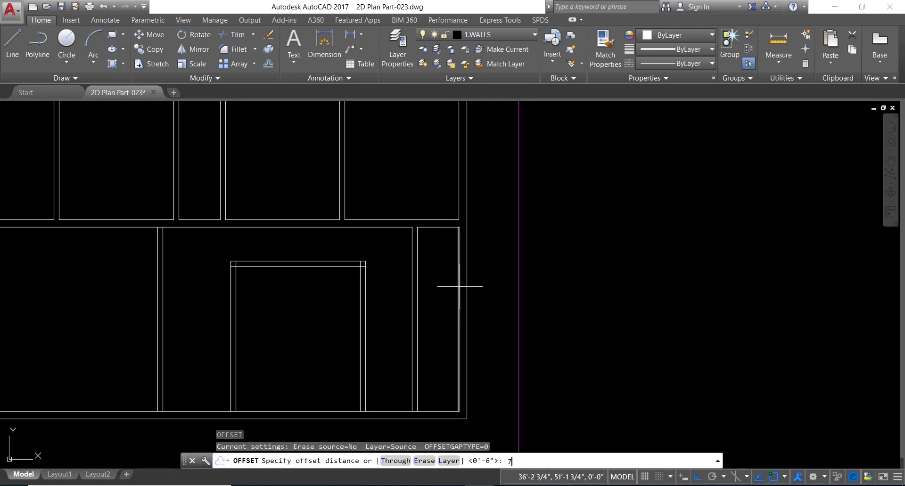
{"action": "type", "text": "'"}
{"action": "key", "text": "Return"}
{"action": "left_click", "coordinate": [423, 227]}
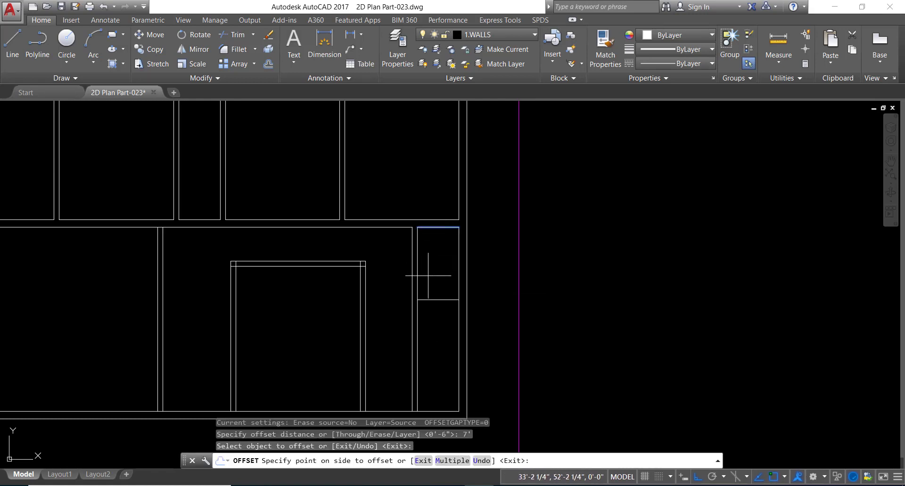
{"action": "left_click", "coordinate": [428, 276]}
{"action": "key", "text": "Return"}
{"action": "key", "text": "Return"}
{"action": "type", "text": "6"}
{"action": "key", "text": "Return"}
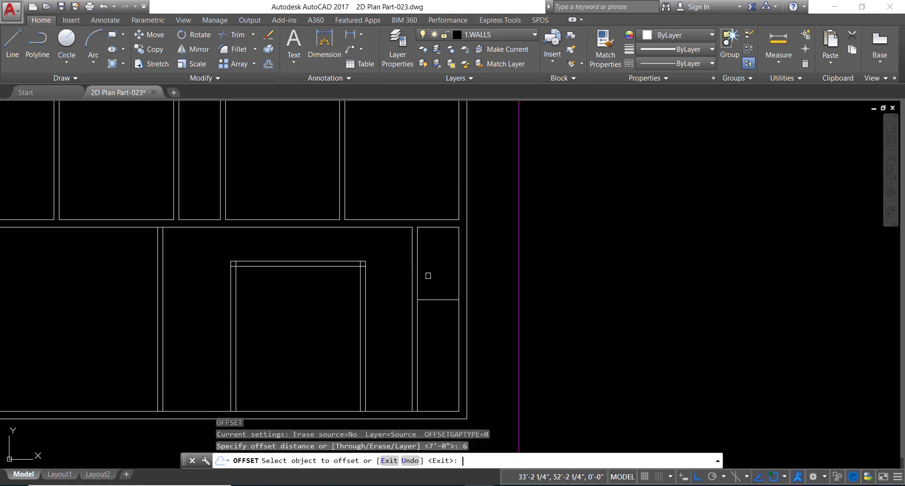
{"action": "left_click", "coordinate": [434, 299]}
{"action": "left_click", "coordinate": [433, 313]}
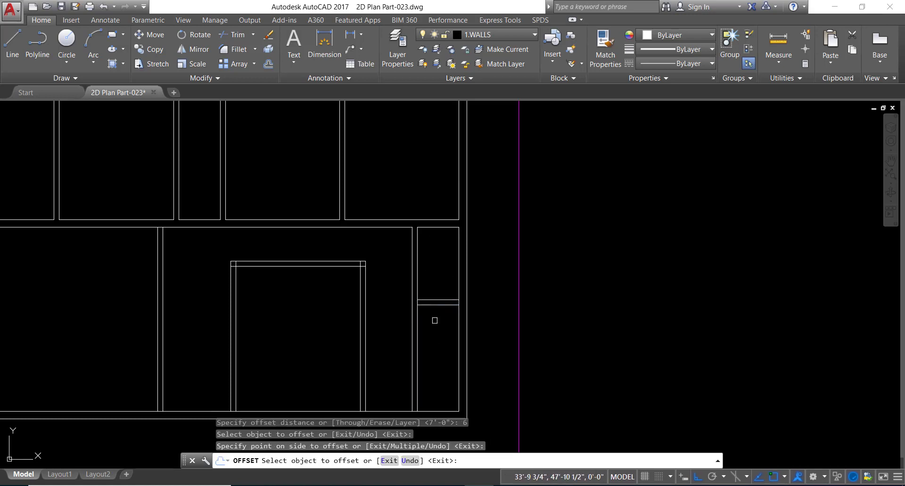
{"action": "key", "text": "Escape"}
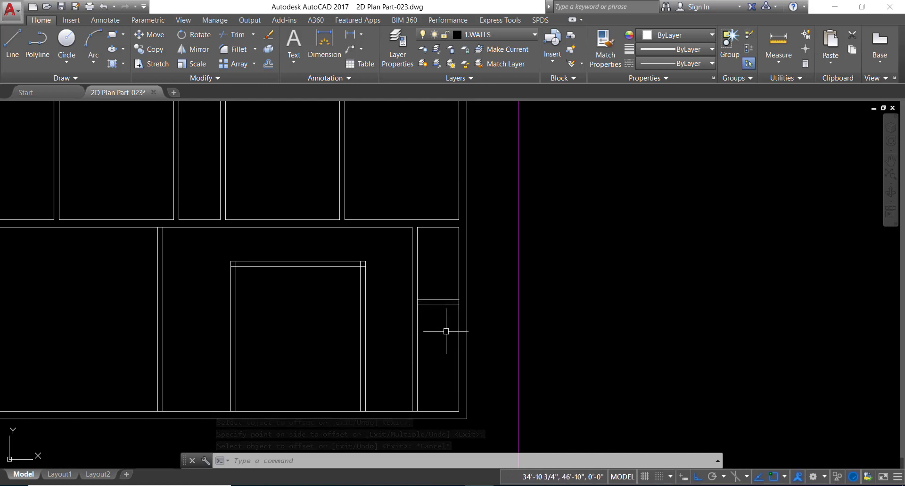
Offset the lower horizontal wall line 4' downward.
{"action": "type", "text": "o"}
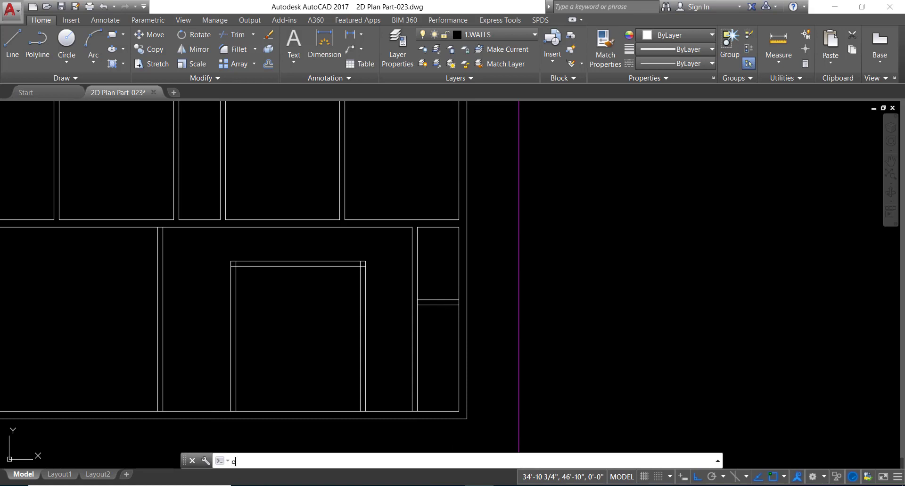
{"action": "key", "text": "Return"}
{"action": "type", "text": "4"}
{"action": "key", "text": "Return"}
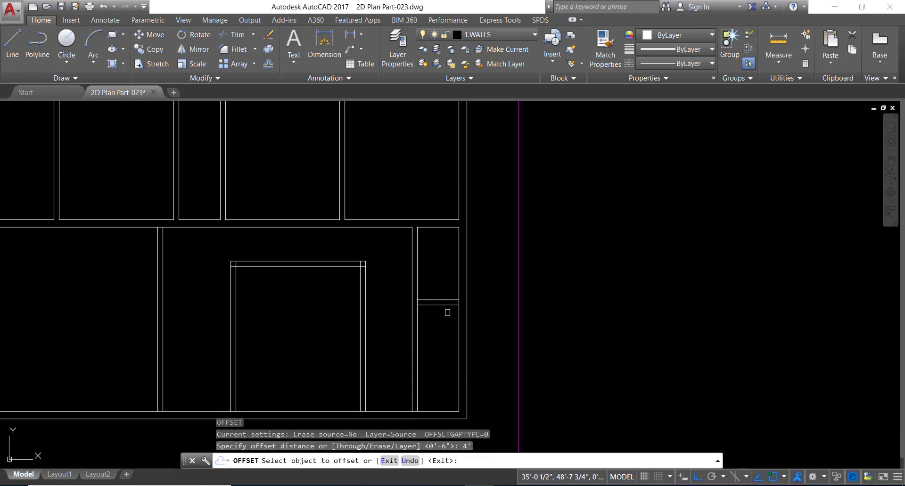
{"action": "left_click", "coordinate": [440, 305]}
{"action": "left_click", "coordinate": [434, 335]}
{"action": "key", "text": "Escape"}
{"action": "type", "text": "p"}
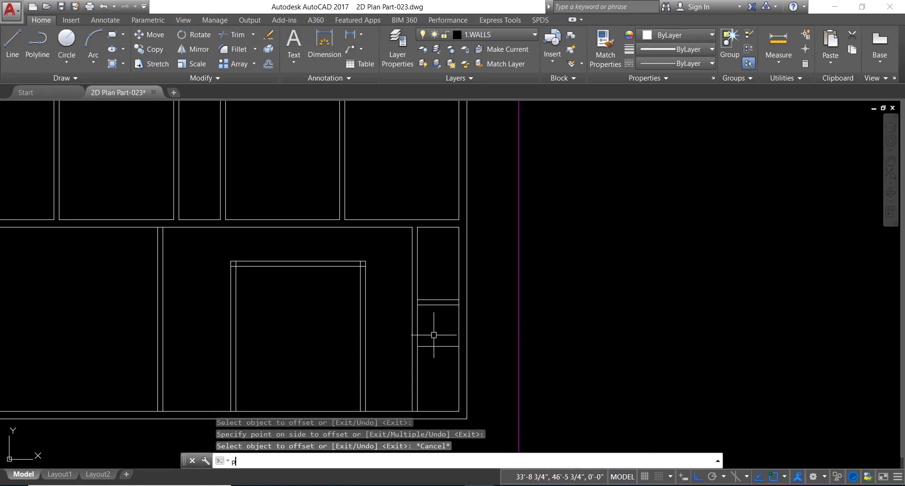
{"action": "key", "text": "Return"}
{"action": "type", "text": "6"}
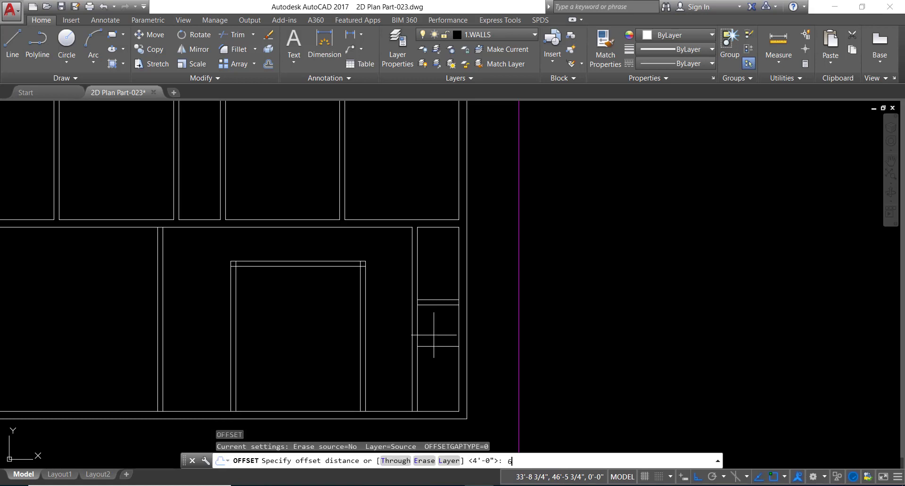
{"action": "key", "text": "Escape"}
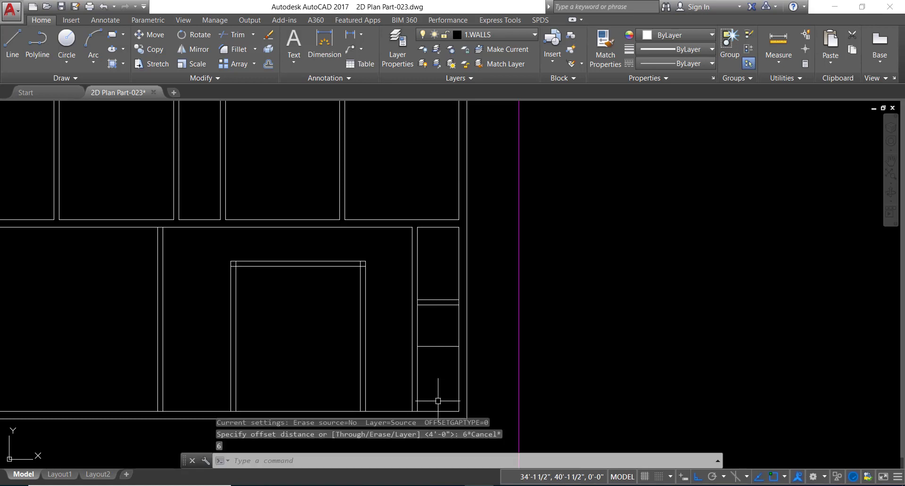
Offset that wall line 9 inches below it.
{"action": "type", "text": "o"}
{"action": "key", "text": "Return"}
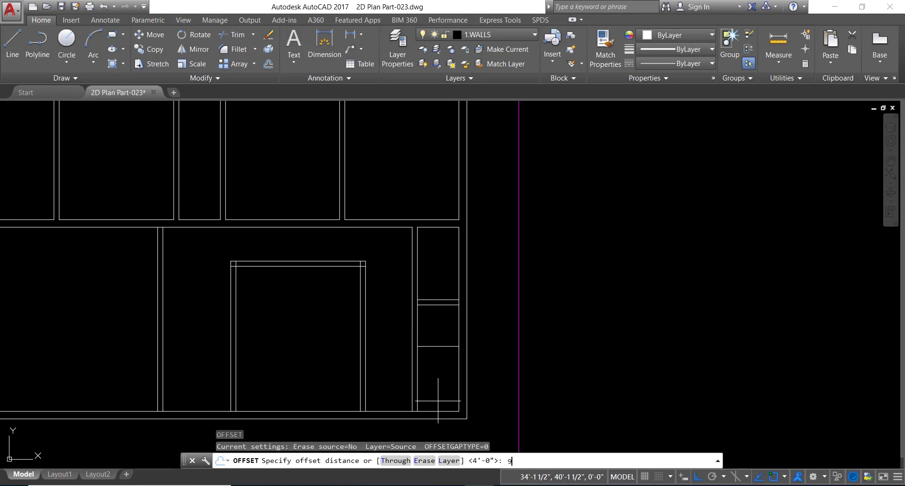
{"action": "key", "text": "Return"}
{"action": "left_click", "coordinate": [437, 346]}
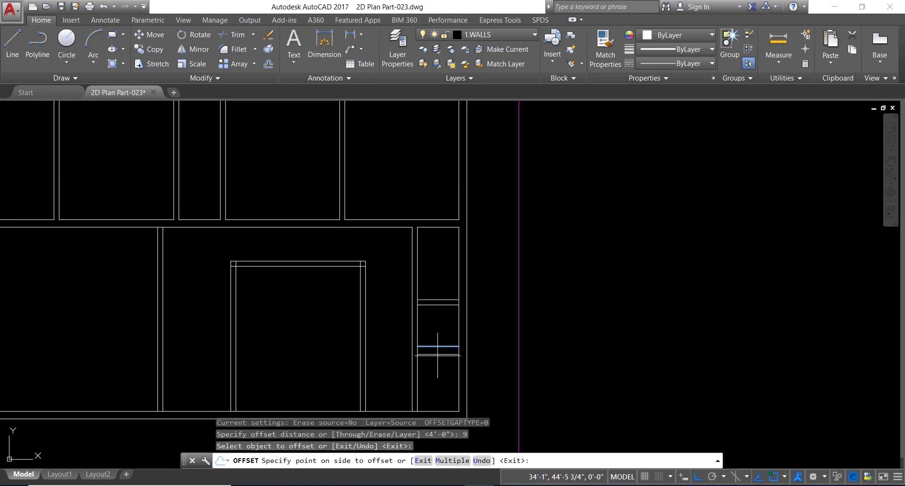
{"action": "left_click", "coordinate": [438, 365]}
{"action": "key", "text": "Escape"}
{"action": "type", "text": "ex"}
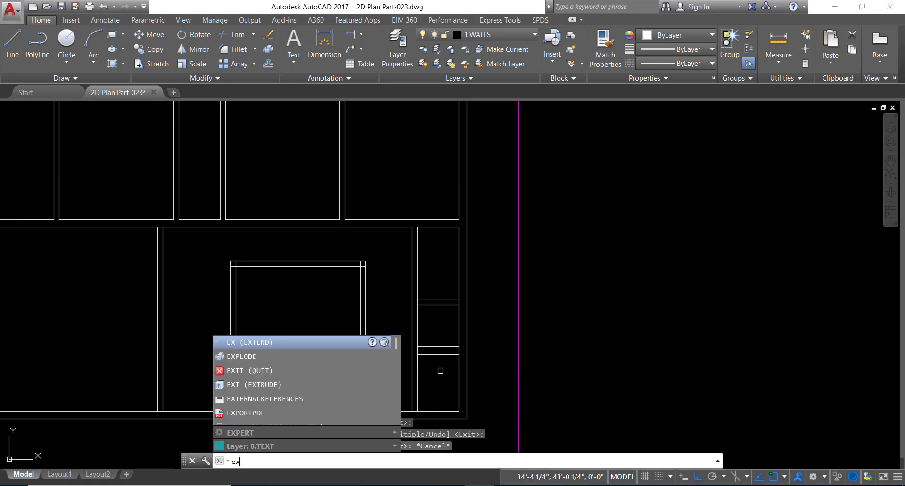
{"action": "key", "text": "Return"}
Extend the two new wall lines right to the outer wall and leftward to the door frame.
{"action": "scroll", "coordinate": [440, 354], "scroll_direction": "up", "scroll_amount": 4}
{"action": "left_click", "coordinate": [455, 330]}
{"action": "left_click", "coordinate": [431, 395]}
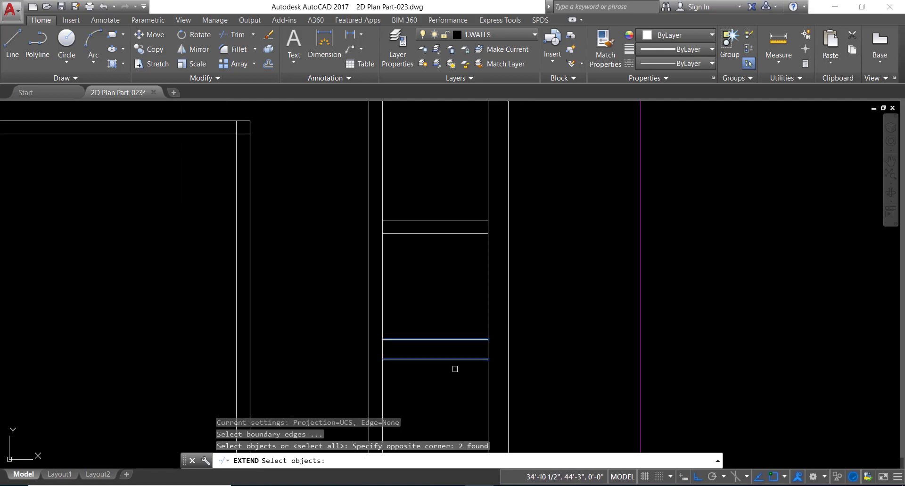
{"action": "key", "text": "Escape"}
{"action": "key", "text": "Escape"}
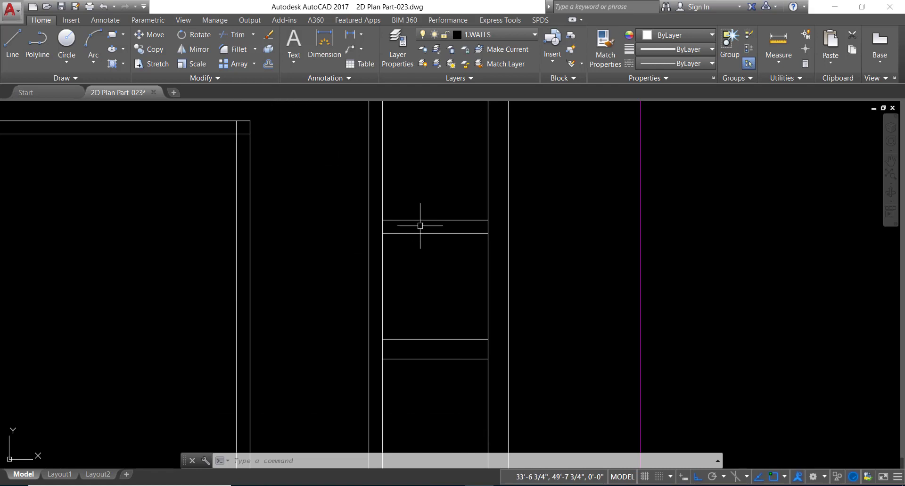
{"action": "type", "text": "ex"}
{"action": "key", "text": "Return"}
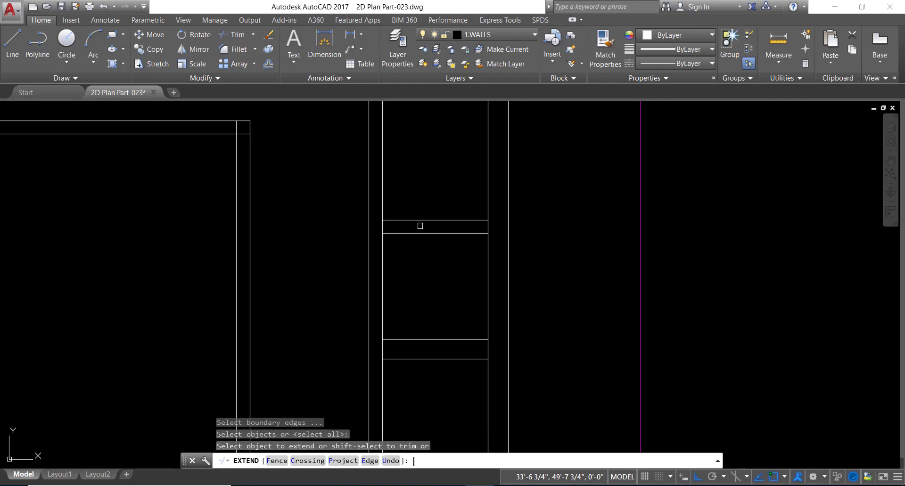
{"action": "left_click", "coordinate": [480, 338]}
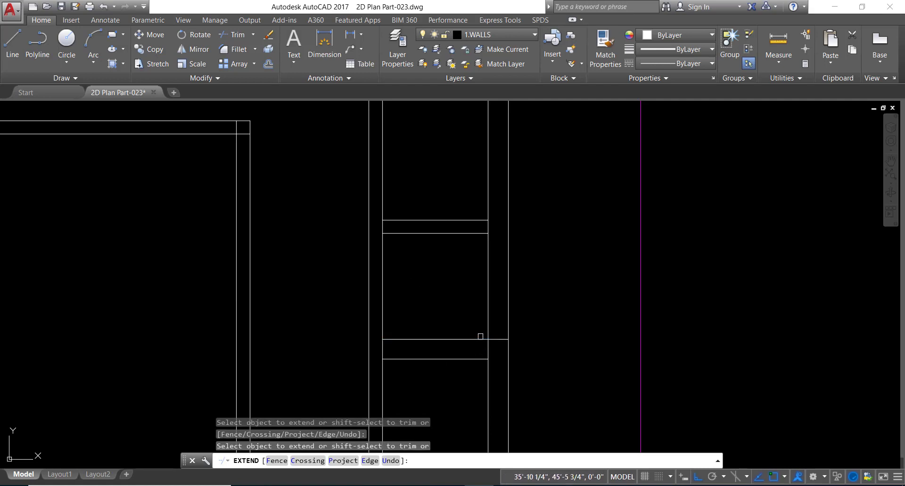
{"action": "left_click", "coordinate": [471, 359]}
{"action": "left_click", "coordinate": [391, 339]}
{"action": "left_click", "coordinate": [393, 339]}
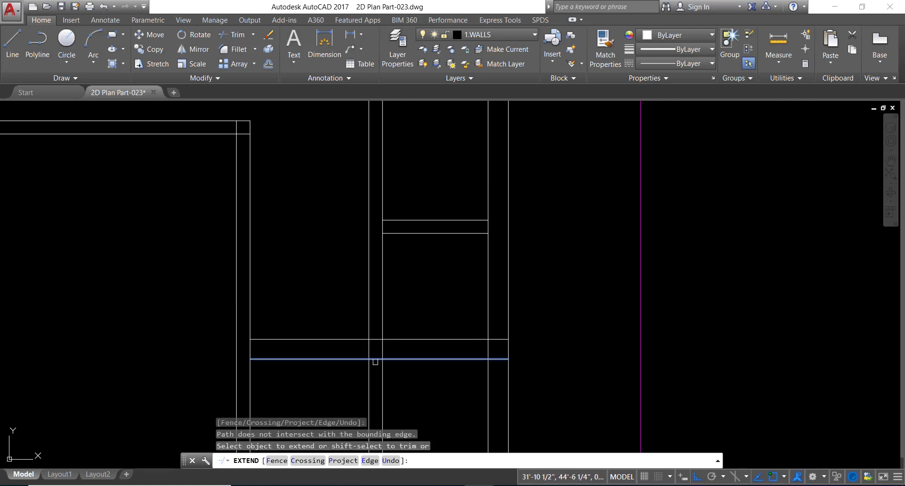
{"action": "key", "text": "Return"}
{"action": "scroll", "coordinate": [433, 281], "scroll_direction": "down", "scroll_amount": 4}
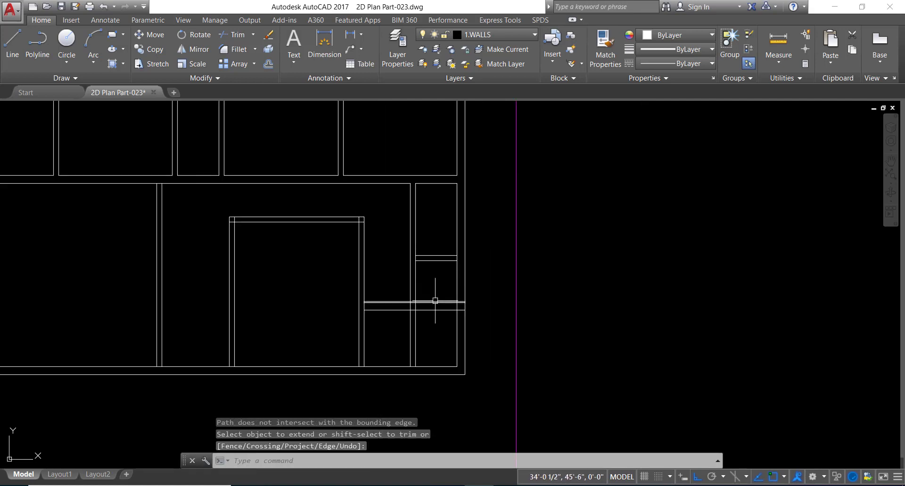
Extend the door-frame line down to the bottom wall.
{"action": "type", "text": "ex"}
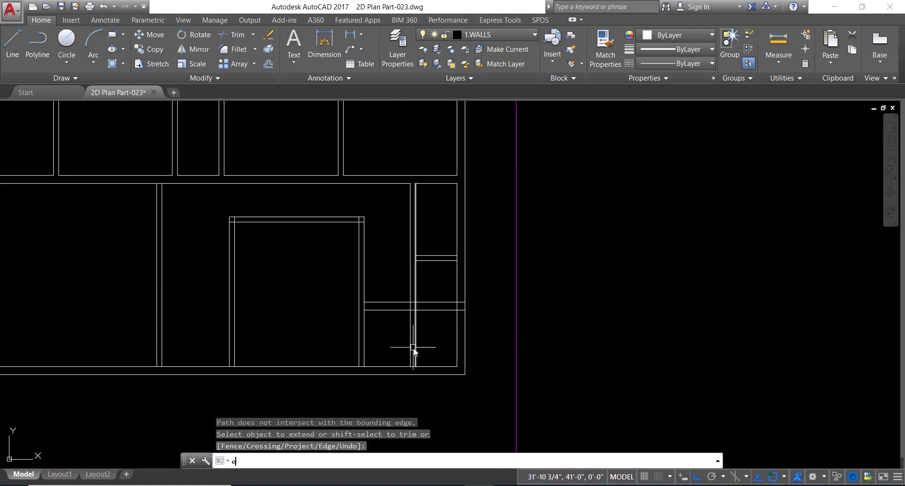
{"action": "key", "text": "Escape"}
{"action": "type", "text": "ex"}
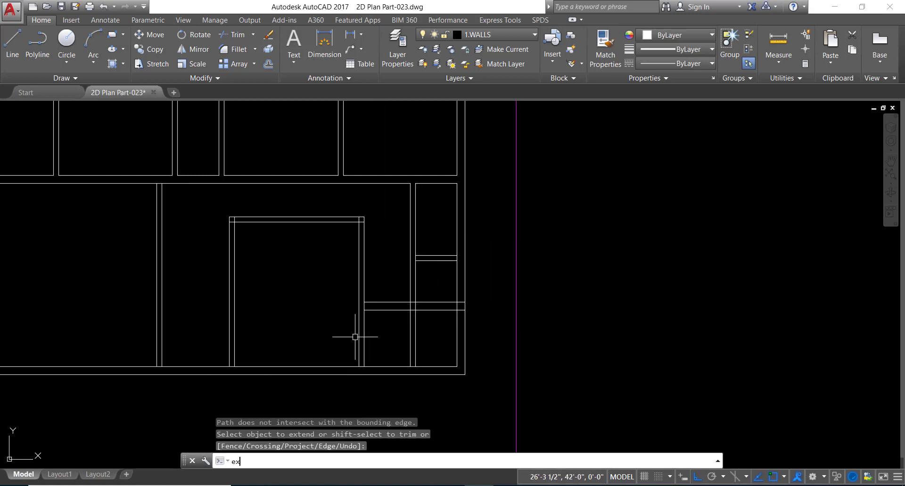
{"action": "key", "text": "Return"}
{"action": "left_click", "coordinate": [358, 351]}
{"action": "key", "text": "Escape"}
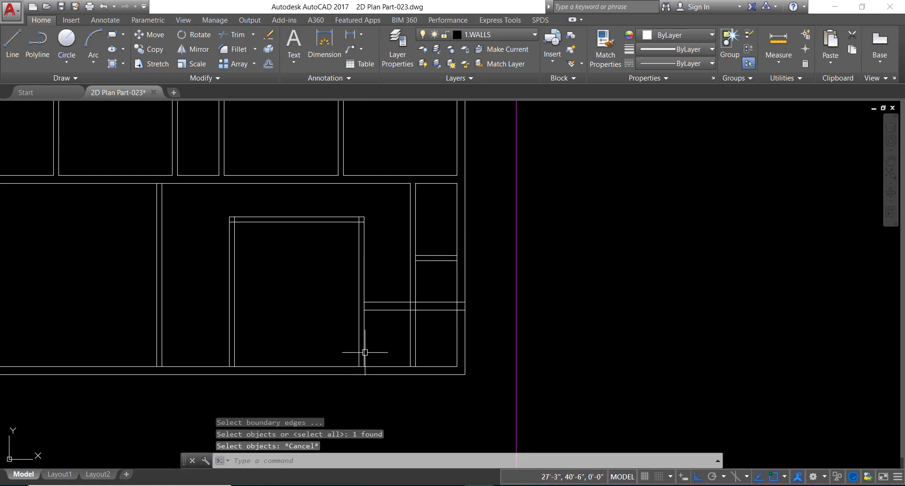
{"action": "type", "text": "wx"}
{"action": "key", "text": "Return"}
{"action": "type", "text": "ex"}
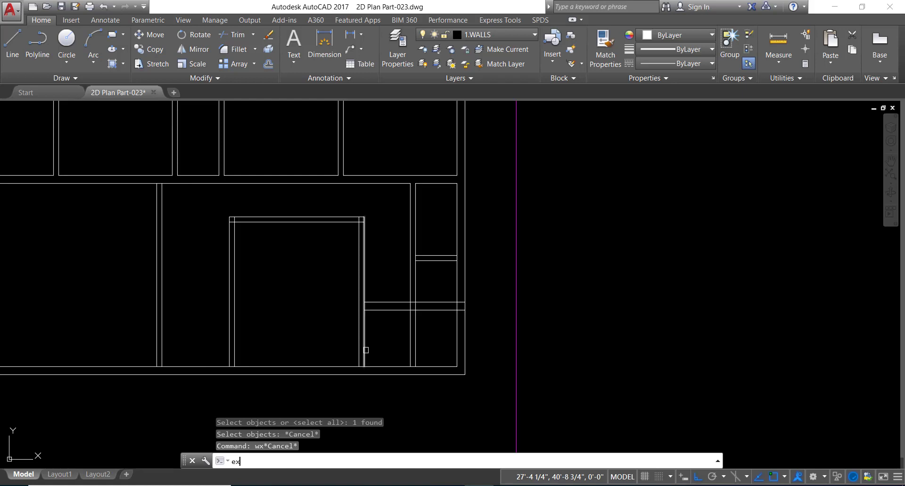
{"action": "key", "text": "Return"}
{"action": "key", "text": "Return"}
{"action": "left_click", "coordinate": [355, 355]}
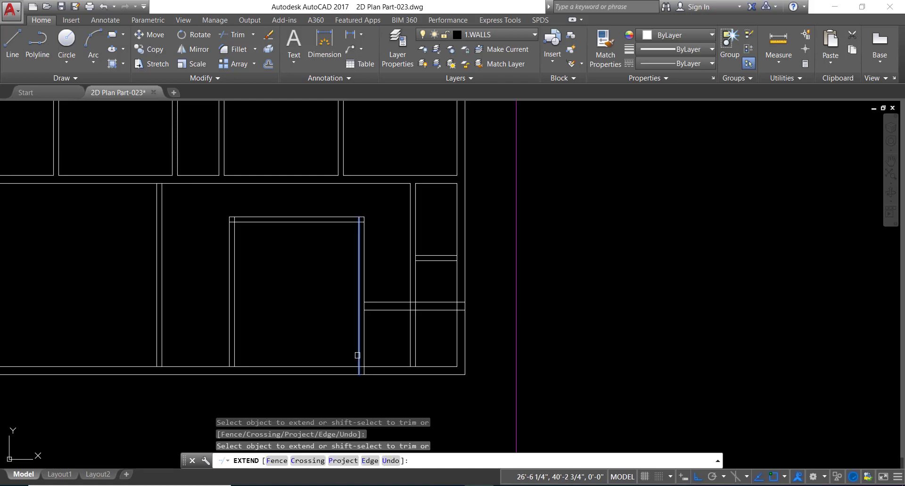
{"action": "key", "text": "Return"}
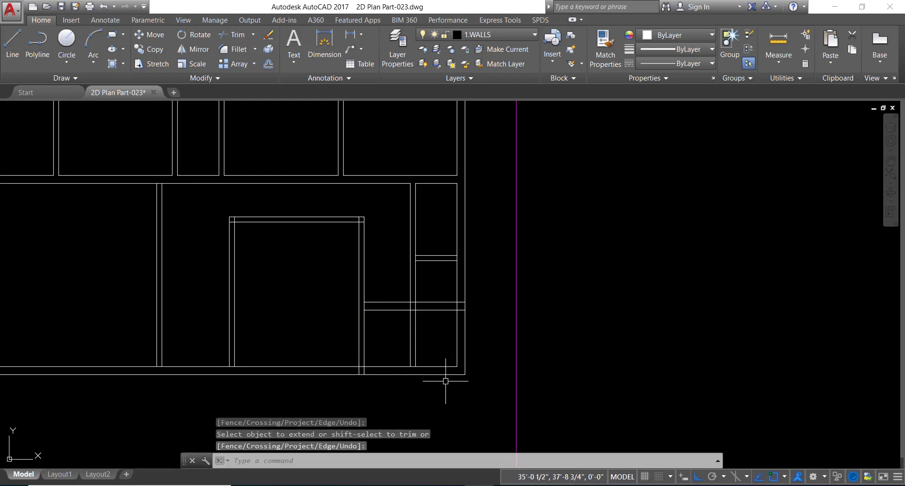
Trim the lines crossing the lower-right corner and delete the leftover short stub.
{"action": "type", "text": "tf"}
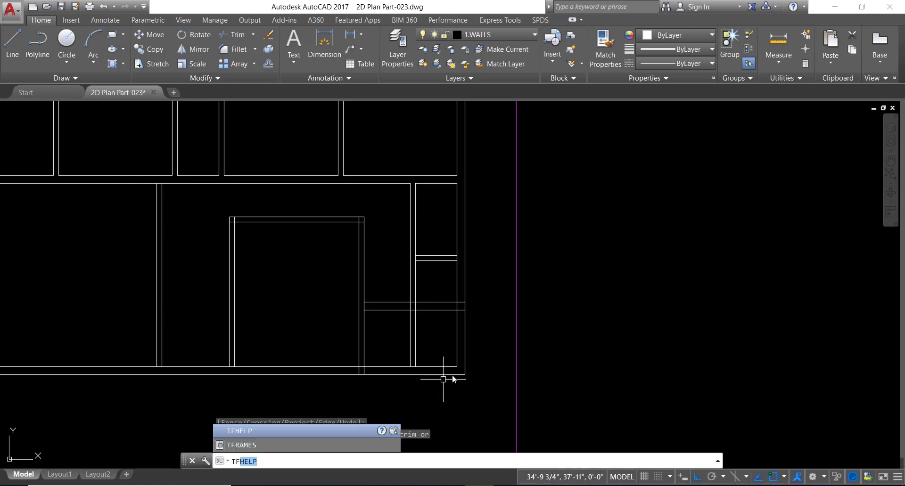
{"action": "key", "text": "BackSpace"}
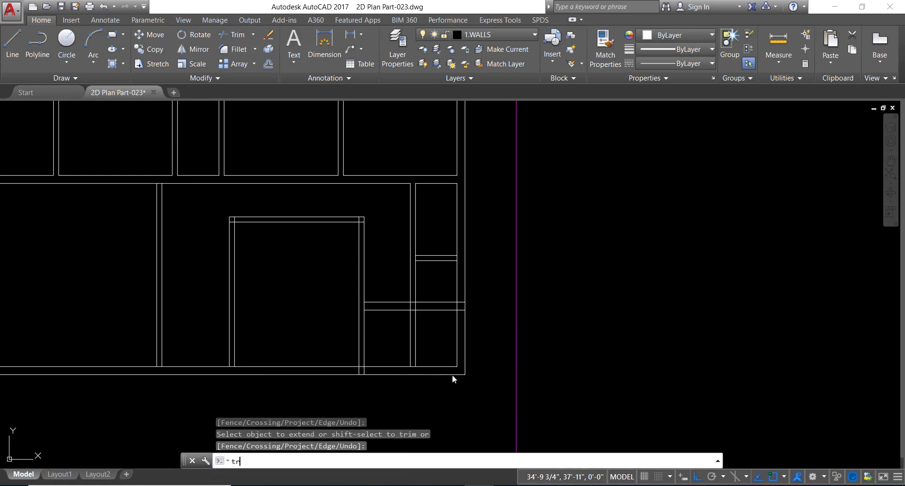
{"action": "key", "text": "Return"}
{"action": "key", "text": "Return"}
{"action": "left_click", "coordinate": [481, 339]}
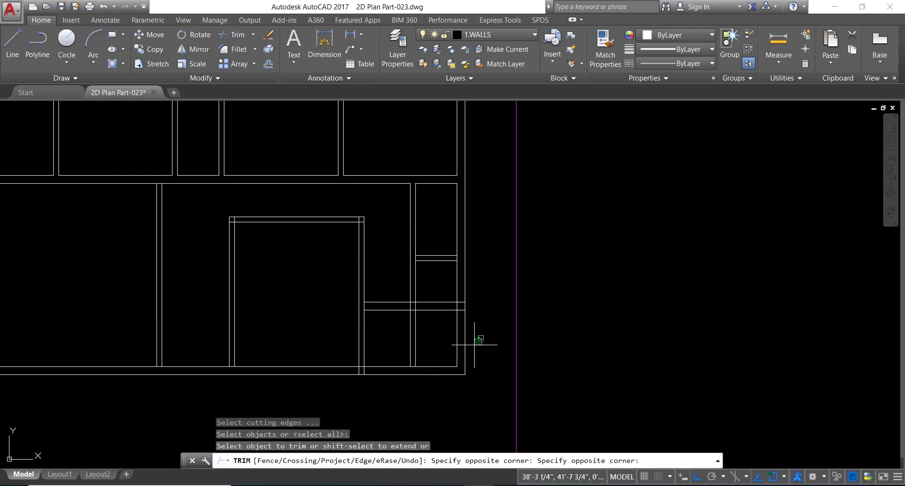
{"action": "left_click", "coordinate": [405, 386]}
{"action": "key", "text": "Return"}
{"action": "left_click", "coordinate": [430, 345]}
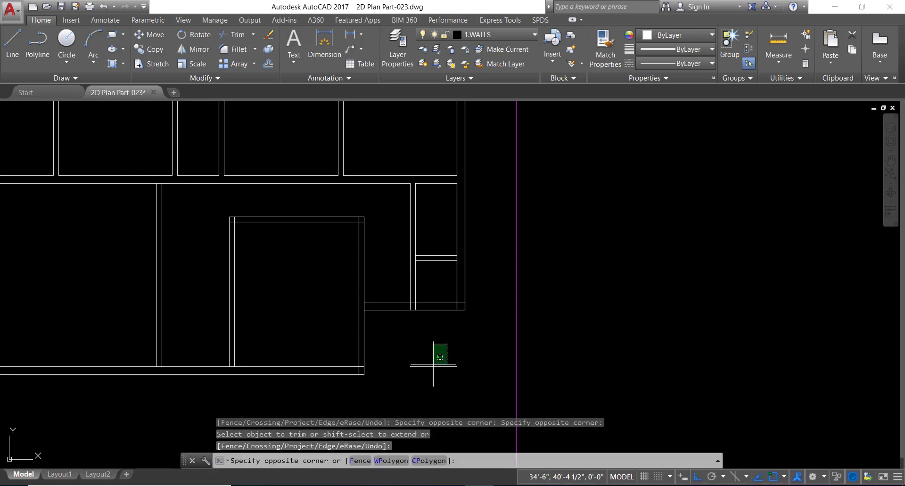
{"action": "left_click", "coordinate": [421, 383]}
{"action": "key", "text": "Delete"}
{"action": "scroll", "coordinate": [486, 316], "scroll_direction": "down", "scroll_amount": 5}
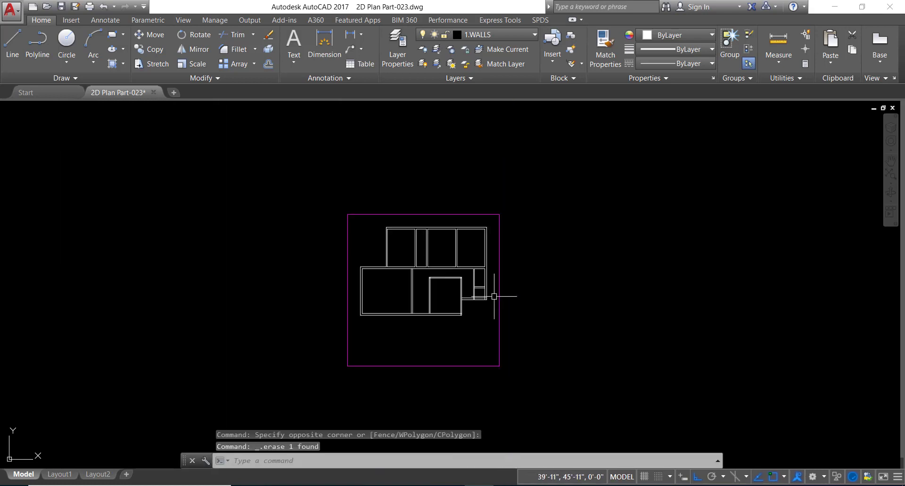
{"action": "scroll", "coordinate": [476, 285], "scroll_direction": "up", "scroll_amount": 3}
Using the vertical wall line as cutting edge, open the wall between the two horizontal lines.
{"action": "scroll", "coordinate": [477, 285], "scroll_direction": "up", "scroll_amount": 4}
{"action": "type", "text": "tr"}
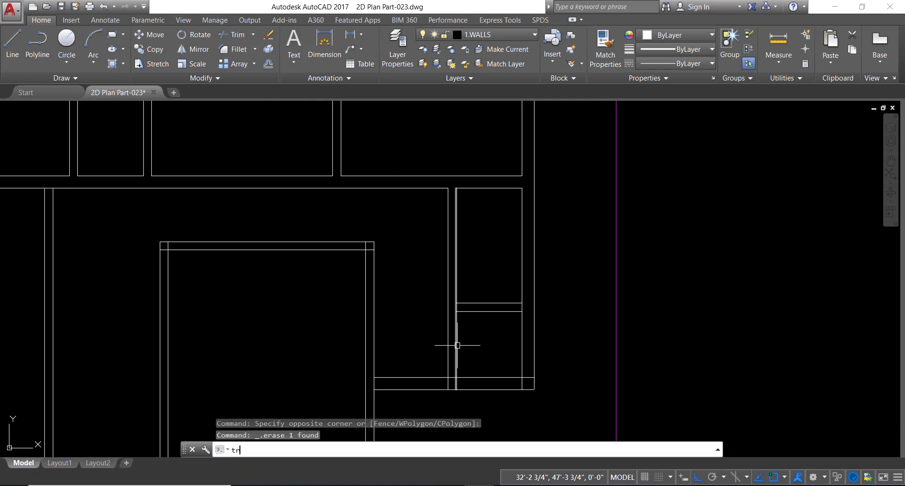
{"action": "key", "text": "Return"}
{"action": "scroll", "coordinate": [487, 306], "scroll_direction": "up", "scroll_amount": 6}
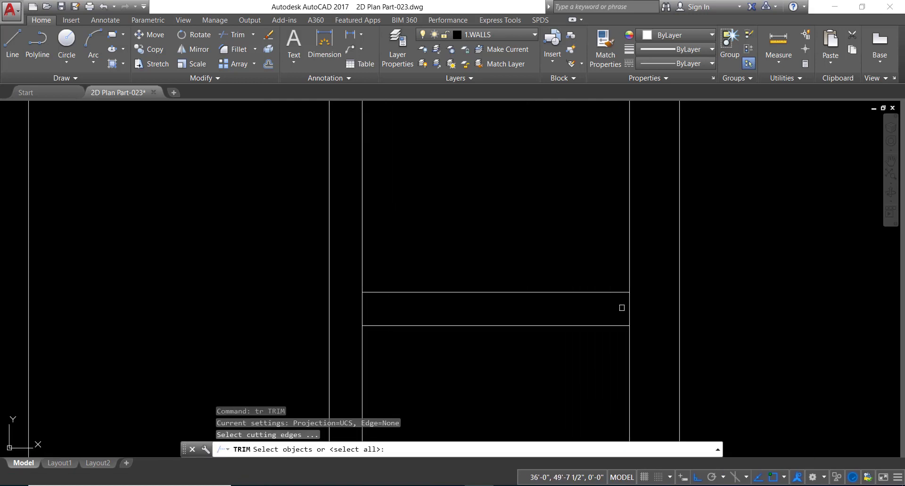
{"action": "left_click", "coordinate": [628, 308]}
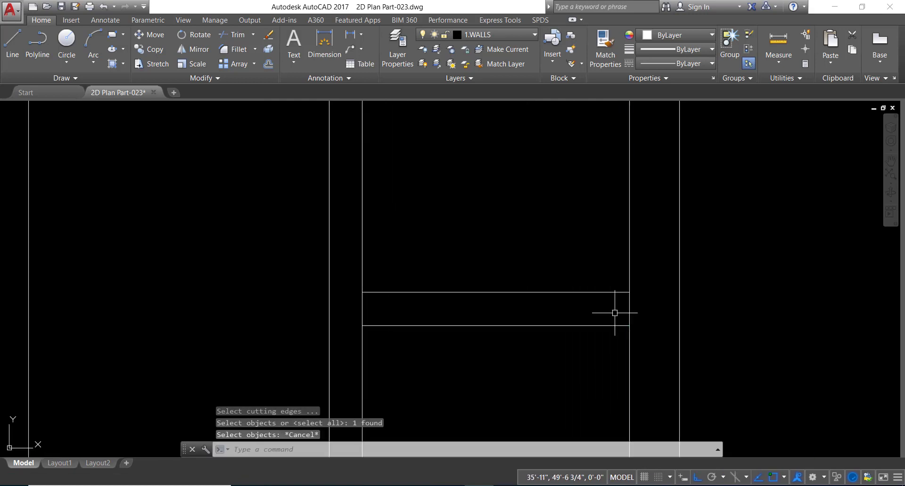
{"action": "type", "text": "tr"}
{"action": "key", "text": "Return"}
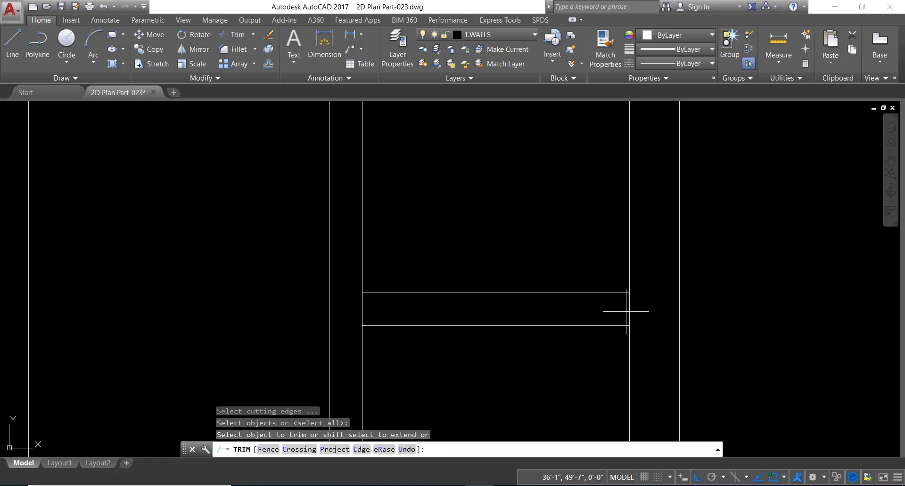
{"action": "left_click_drag", "start_coordinate": [627, 312], "coordinate": [632, 309]}
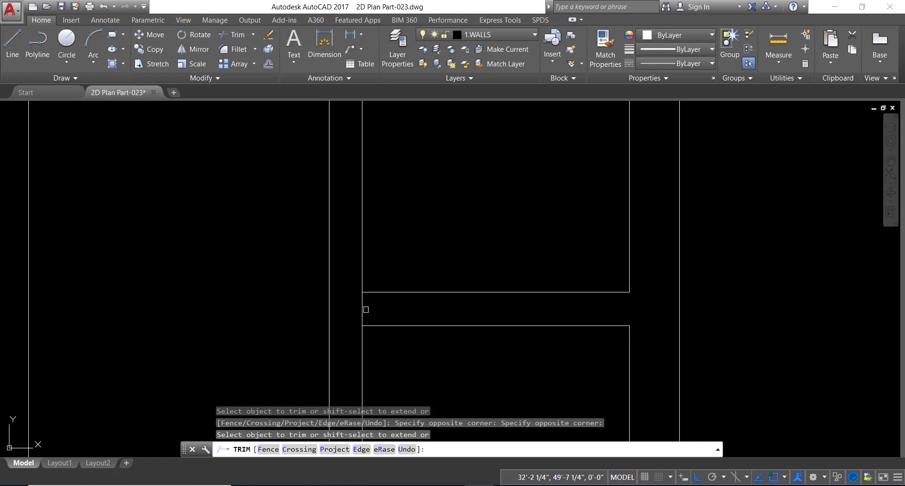
Trim away the short vertical and horizontal segments at the corners.
{"action": "scroll", "coordinate": [360, 306], "scroll_direction": "down", "scroll_amount": 2}
{"action": "left_click", "coordinate": [404, 275]}
{"action": "scroll", "coordinate": [463, 357], "scroll_direction": "up", "scroll_amount": 3}
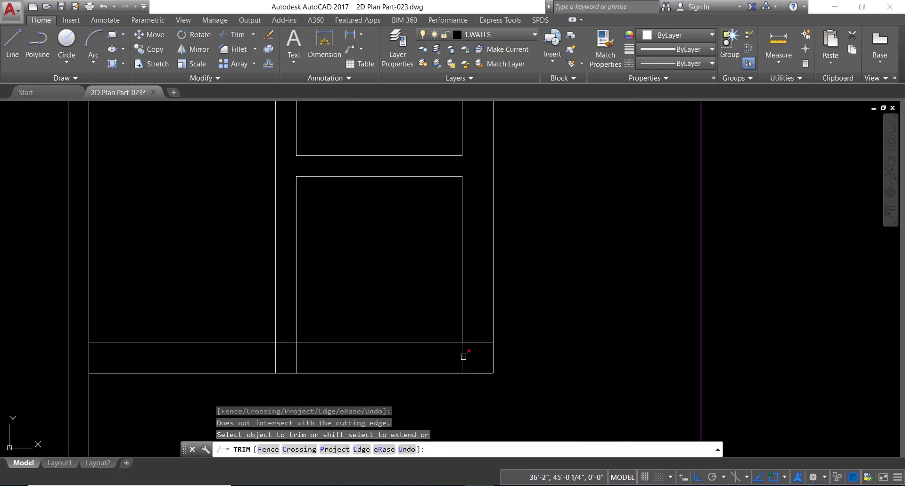
{"action": "left_click", "coordinate": [464, 354]}
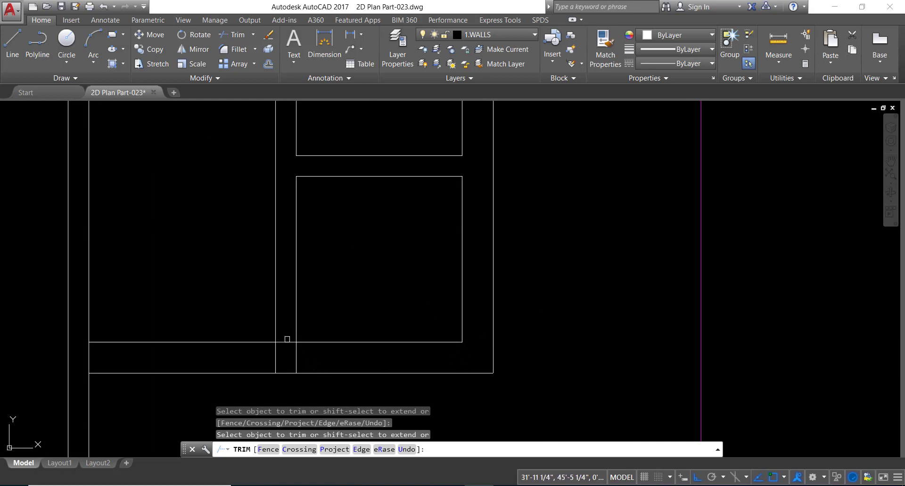
{"action": "left_click", "coordinate": [287, 339]}
{"action": "left_click", "coordinate": [288, 351]}
{"action": "left_click", "coordinate": [296, 356]}
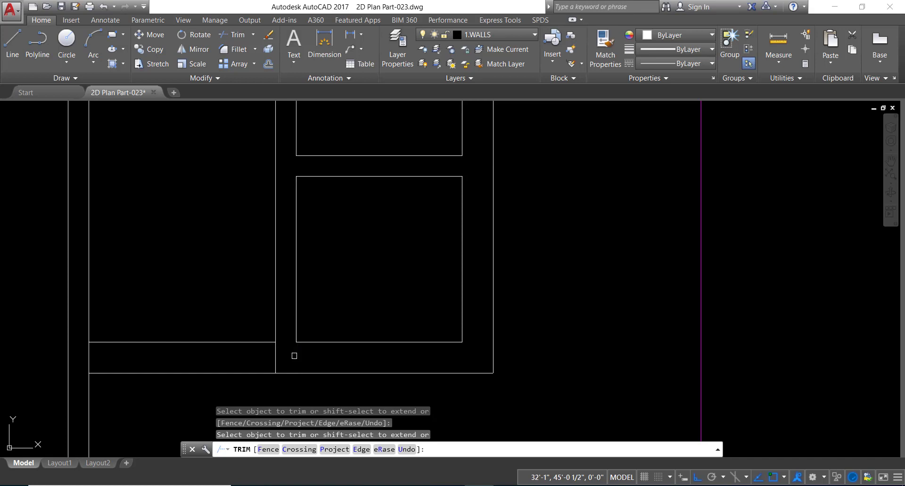
{"action": "scroll", "coordinate": [309, 357], "scroll_direction": "down", "scroll_amount": 3}
{"action": "key", "text": "Escape"}
Trim the short lower line segment and delete the leftover short line at the junction.
{"action": "left_click", "coordinate": [288, 369]}
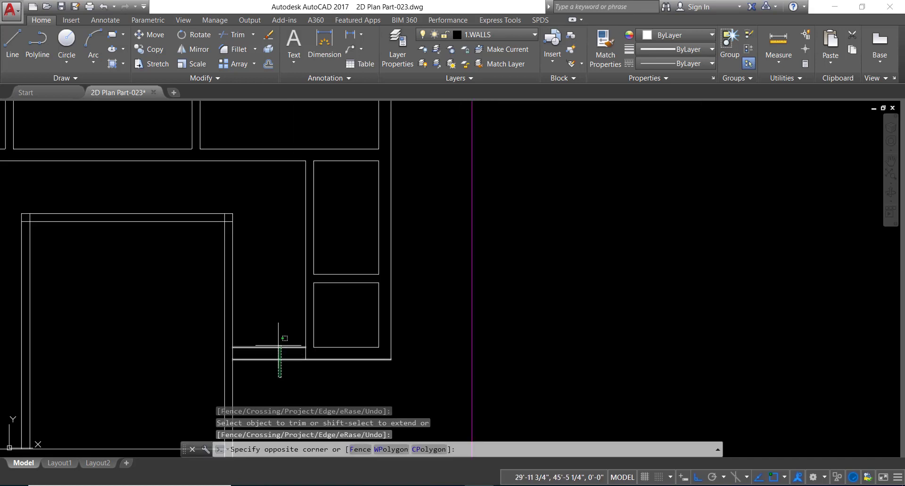
{"action": "left_click", "coordinate": [277, 344]}
{"action": "key", "text": "Escape"}
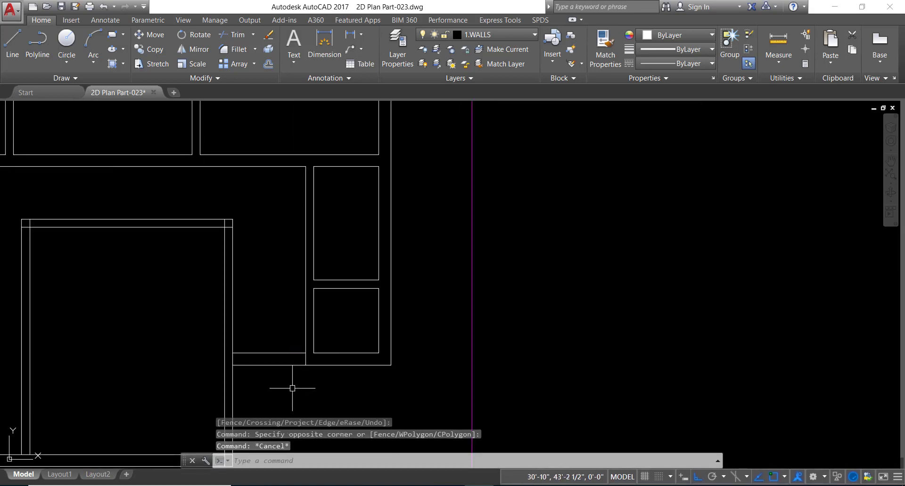
{"action": "key", "text": "Return"}
{"action": "left_click", "coordinate": [285, 364]}
{"action": "key", "text": "Return"}
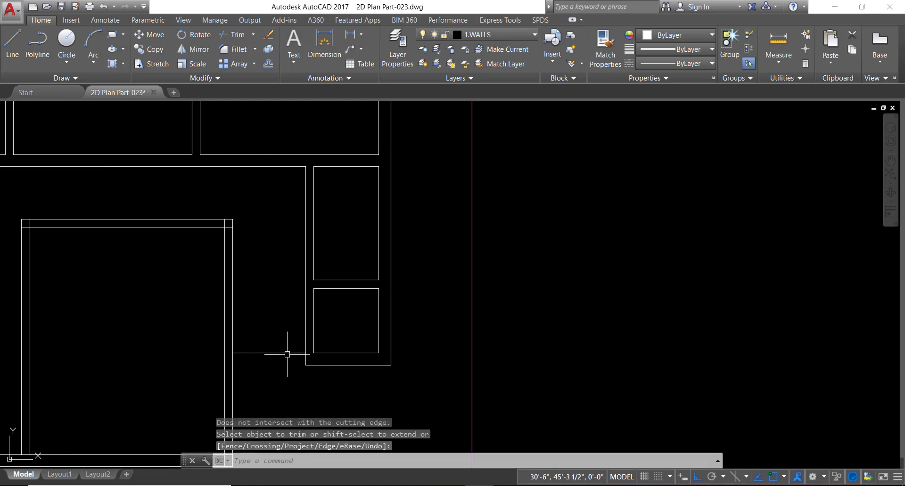
{"action": "left_click", "coordinate": [289, 347]}
{"action": "left_click", "coordinate": [284, 363]}
{"action": "key", "text": "Delete"}
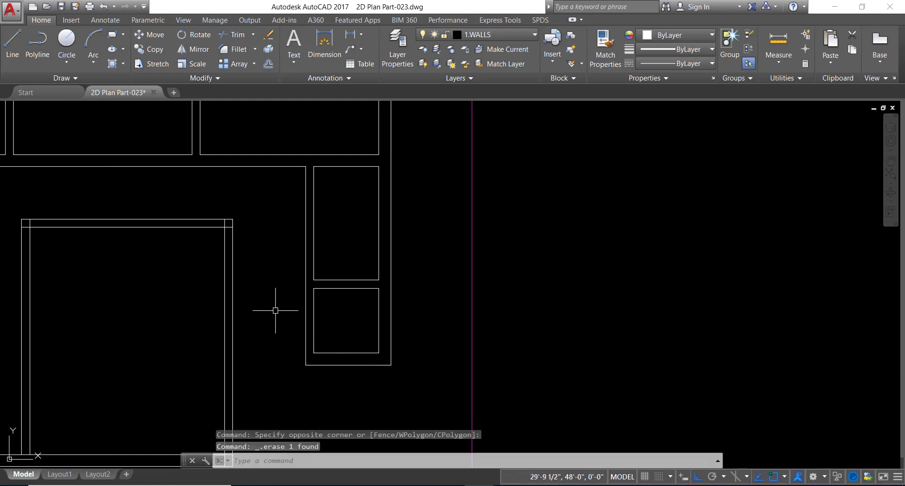
Trim the overlapping wall lines at the room corners, including the top-left corner.
{"action": "type", "text": "tr"}
{"action": "key", "text": "Return"}
{"action": "scroll", "coordinate": [207, 229], "scroll_direction": "up", "scroll_amount": 5}
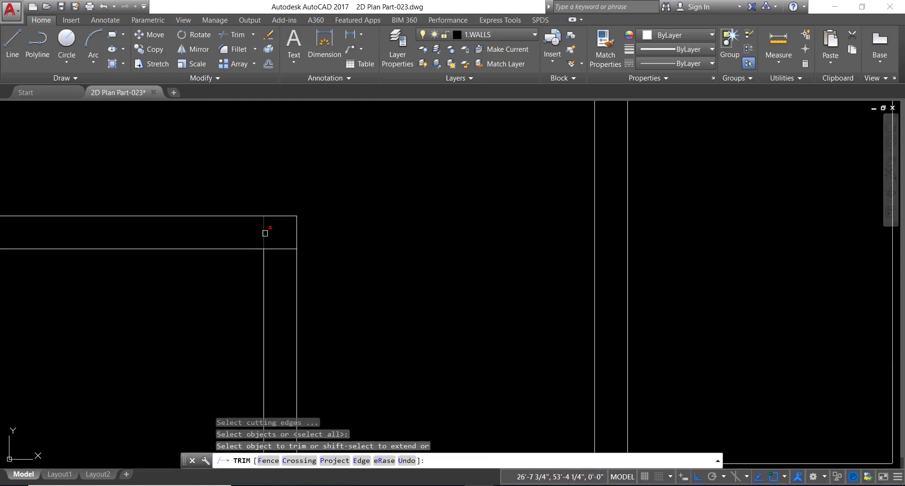
{"action": "left_click", "coordinate": [265, 234]}
{"action": "scroll", "coordinate": [461, 257], "scroll_direction": "down", "scroll_amount": 4}
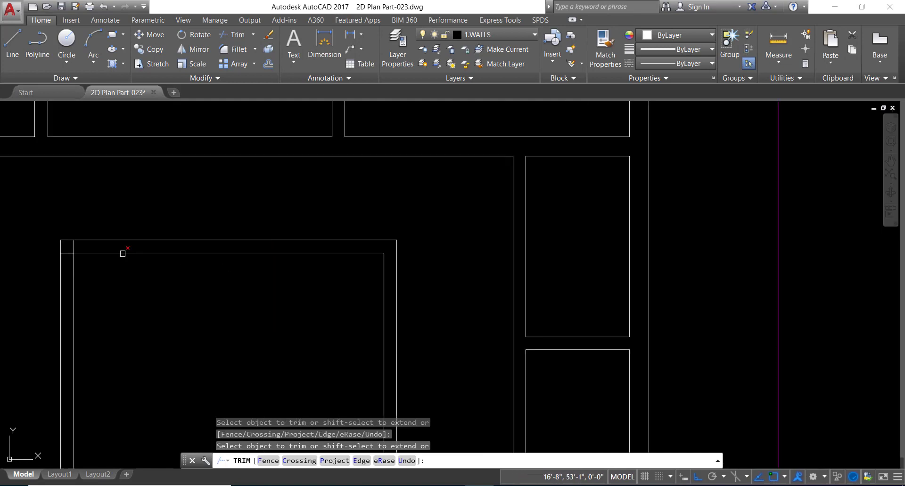
{"action": "scroll", "coordinate": [71, 252], "scroll_direction": "up", "scroll_amount": 3}
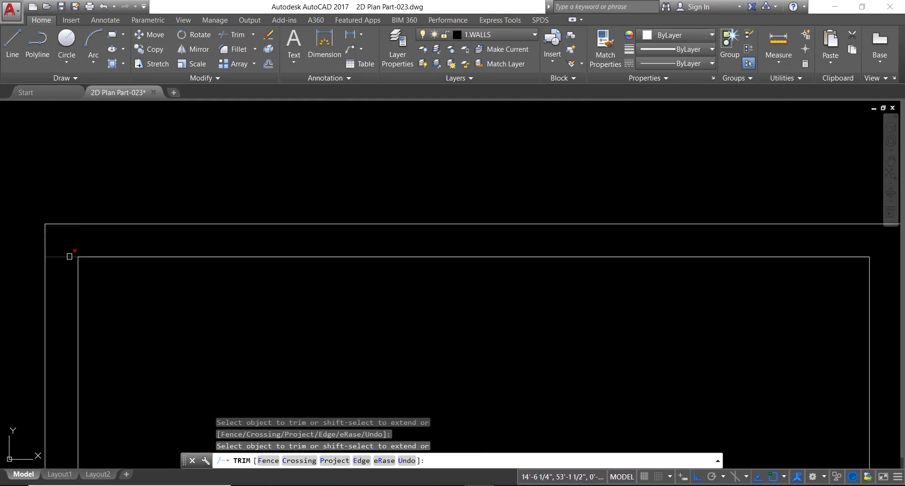
{"action": "left_click", "coordinate": [374, 227]}
Trim the last leftover wall line at the junction and recentre the floor plan in view.
{"action": "scroll", "coordinate": [373, 228], "scroll_direction": "down", "scroll_amount": 5}
{"action": "scroll", "coordinate": [374, 278], "scroll_direction": "up", "scroll_amount": 6}
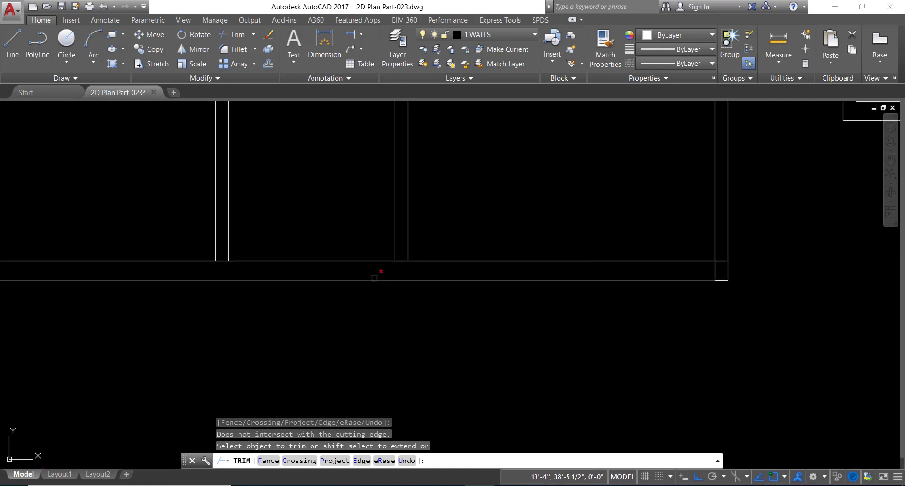
{"action": "scroll", "coordinate": [401, 262], "scroll_direction": "up", "scroll_amount": 4}
{"action": "scroll", "coordinate": [403, 257], "scroll_direction": "down", "scroll_amount": 2}
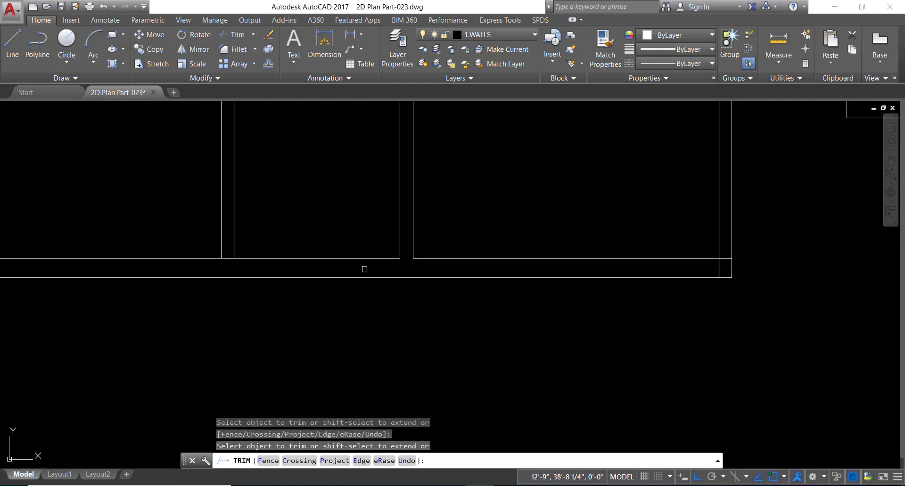
{"action": "scroll", "coordinate": [233, 260], "scroll_direction": "up", "scroll_amount": 2}
{"action": "scroll", "coordinate": [224, 260], "scroll_direction": "down", "scroll_amount": 2}
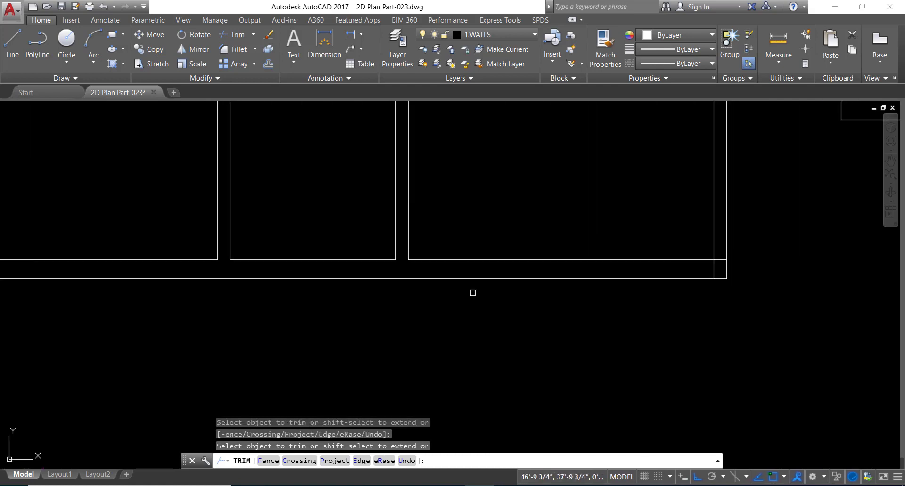
{"action": "scroll", "coordinate": [739, 278], "scroll_direction": "up", "scroll_amount": 2}
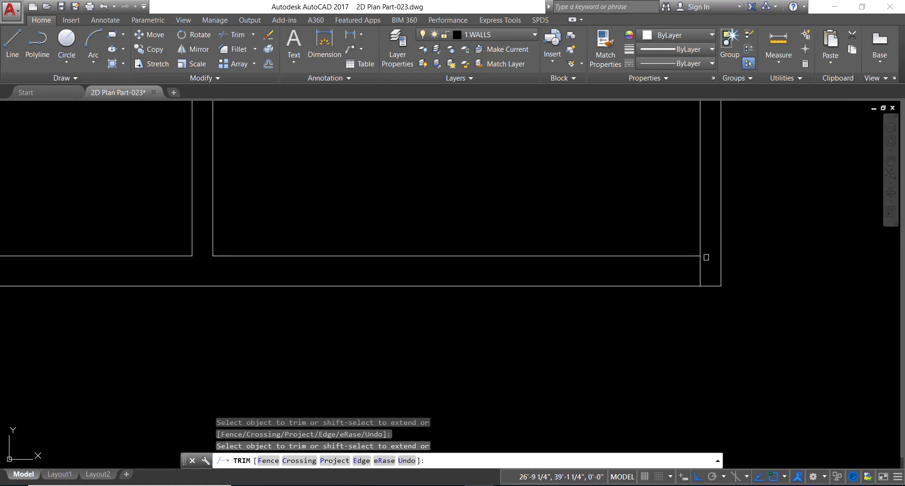
{"action": "scroll", "coordinate": [701, 266], "scroll_direction": "down", "scroll_amount": 2}
{"action": "scroll", "coordinate": [527, 296], "scroll_direction": "down", "scroll_amount": 2}
{"action": "left_click", "coordinate": [526, 297]}
{"action": "scroll", "coordinate": [527, 297], "scroll_direction": "down", "scroll_amount": 2}
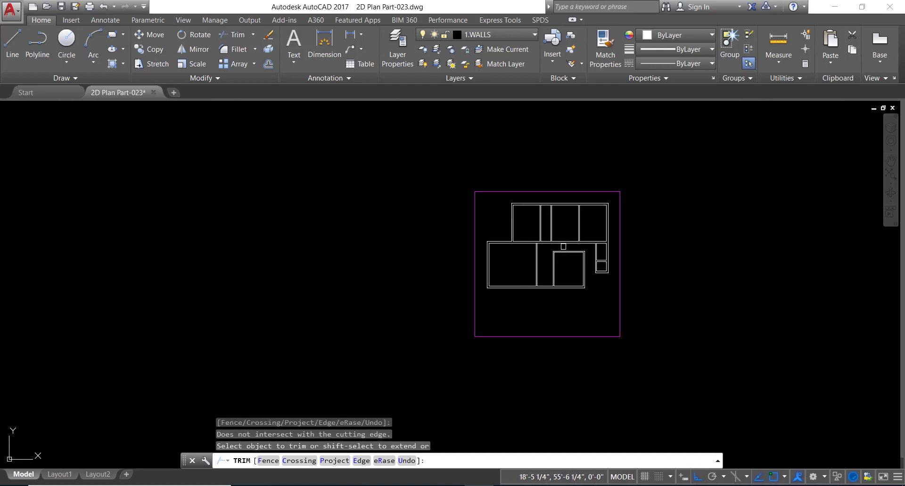
{"action": "scroll", "coordinate": [564, 246], "scroll_direction": "down", "scroll_amount": 2}
{"action": "key", "text": "Return"}
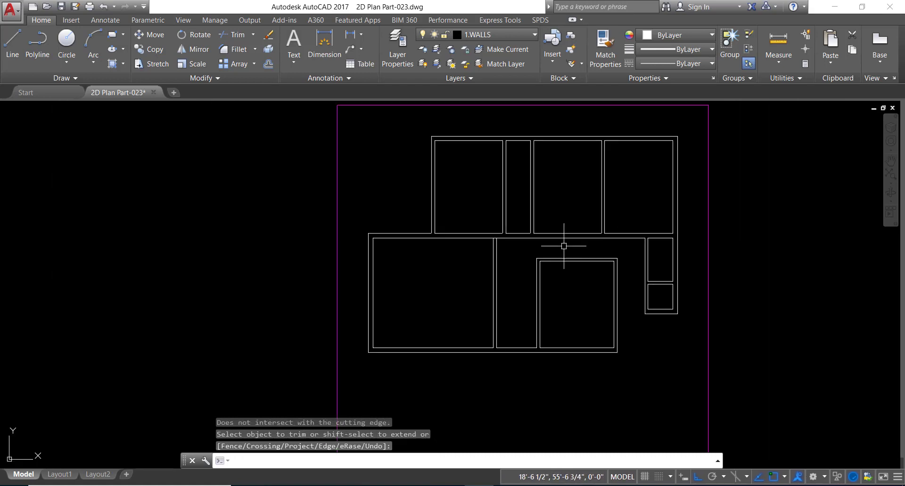
{"action": "middle_click_drag", "start_coordinate": [586, 271], "coordinate": [543, 282]}
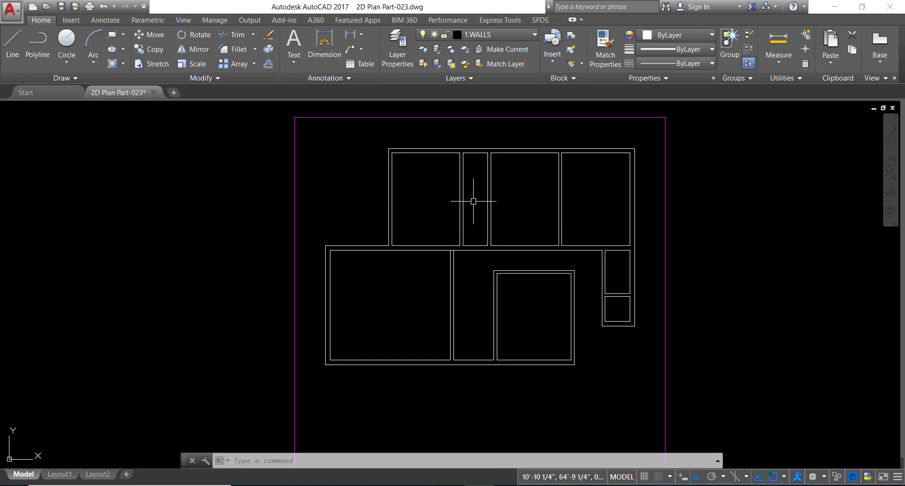
Offset the narrow room's top wall 7' down into the room.
{"action": "scroll", "coordinate": [491, 164], "scroll_direction": "up", "scroll_amount": 2}
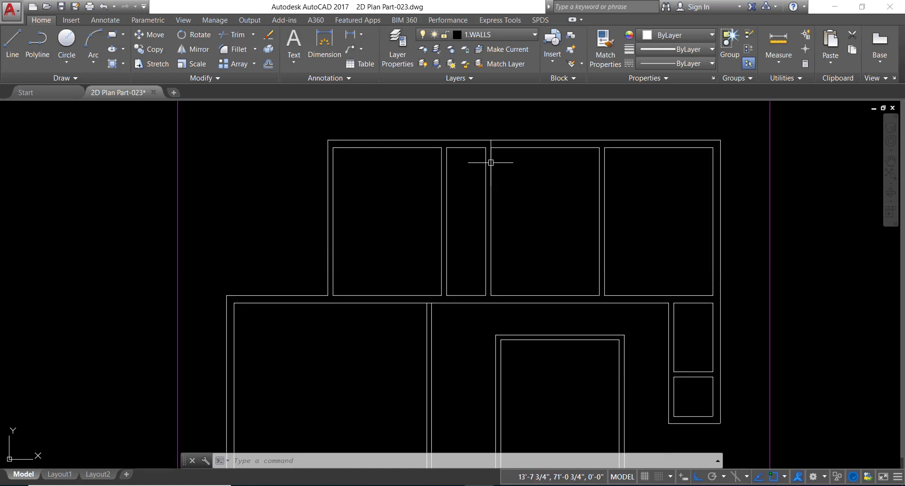
{"action": "type", "text": "o"}
{"action": "key", "text": "Return"}
{"action": "type", "text": "7'"}
{"action": "key", "text": "Return"}
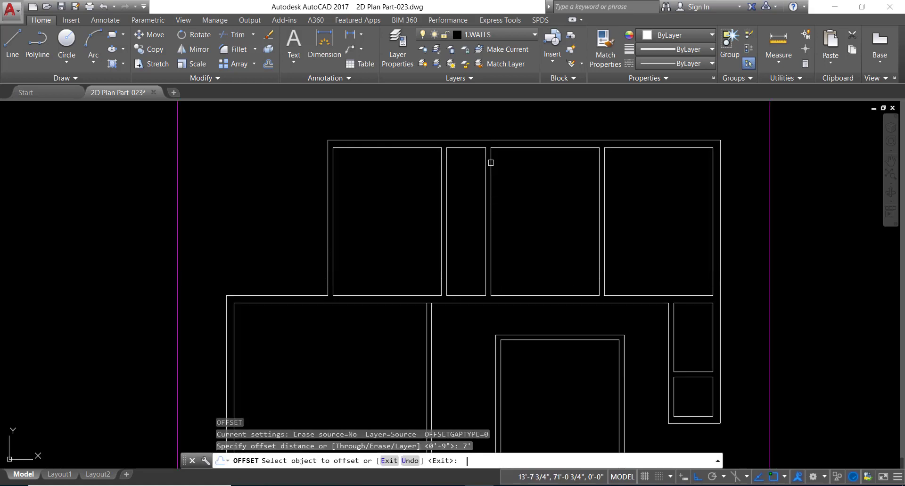
{"action": "left_click", "coordinate": [464, 149]}
{"action": "left_click", "coordinate": [461, 194]}
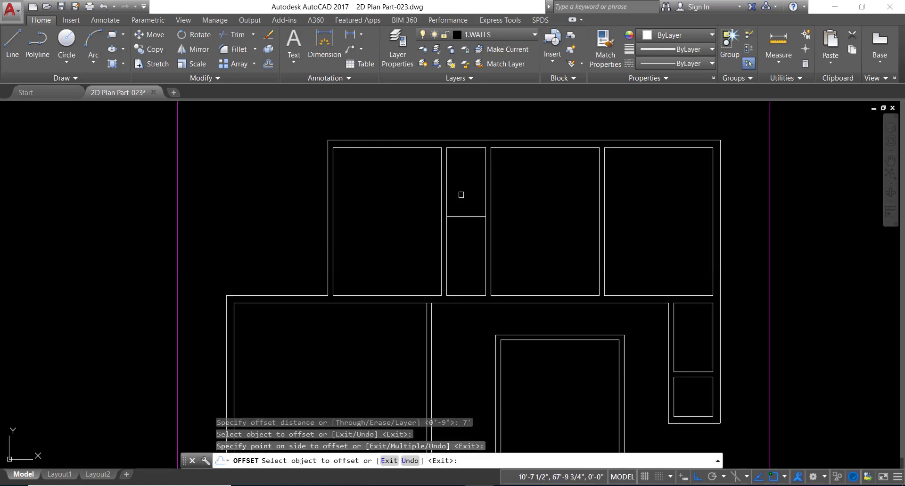
{"action": "key", "text": "Escape"}
Offset that new line 6" down to form the second face of the wall.
{"action": "type", "text": "o"}
{"action": "key", "text": "Return"}
{"action": "type", "text": "6"}
{"action": "key", "text": "Return"}
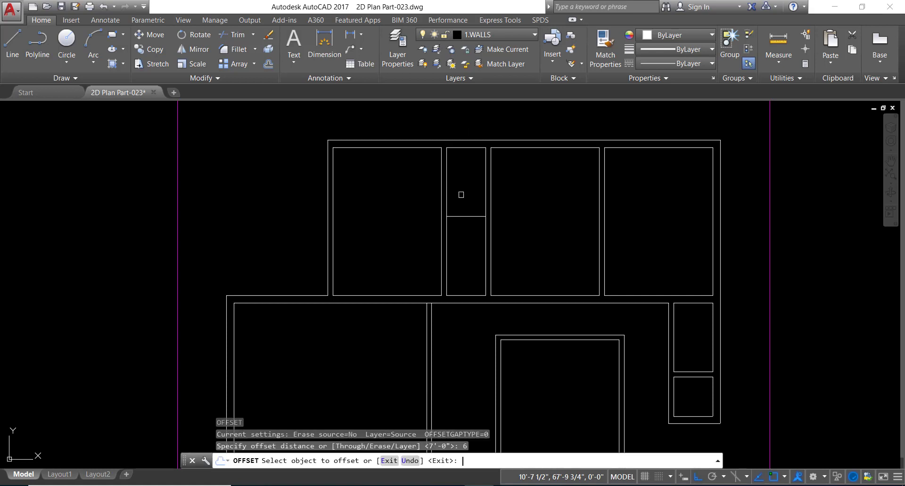
{"action": "left_click", "coordinate": [465, 216]}
{"action": "left_click", "coordinate": [466, 234]}
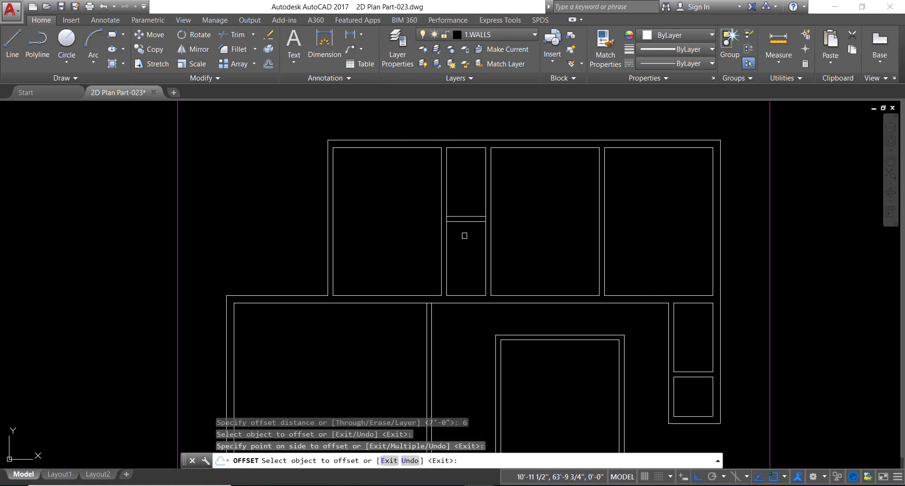
{"action": "key", "text": "Escape"}
Attempt a trim, picking the right side-wall line as cutting edge.
{"action": "type", "text": "tr"}
{"action": "key", "text": "Return"}
{"action": "key", "text": "Return"}
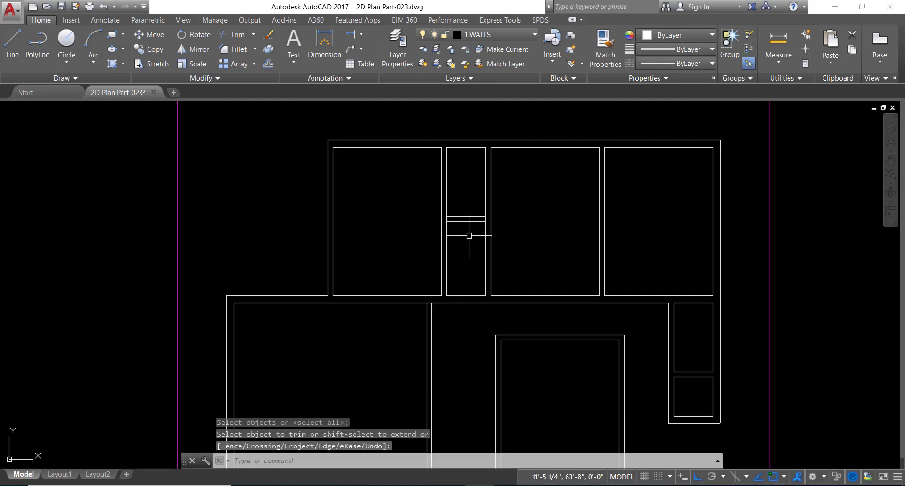
{"action": "scroll", "coordinate": [477, 221], "scroll_direction": "up", "scroll_amount": 4}
{"action": "key", "text": "Escape"}
{"action": "type", "text": "tr"}
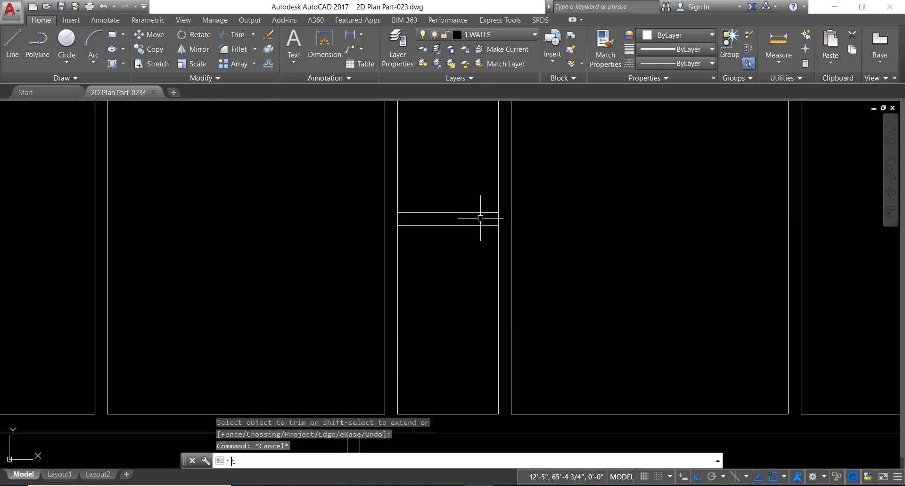
{"action": "key", "text": "Return"}
{"action": "scroll", "coordinate": [486, 218], "scroll_direction": "up", "scroll_amount": 4}
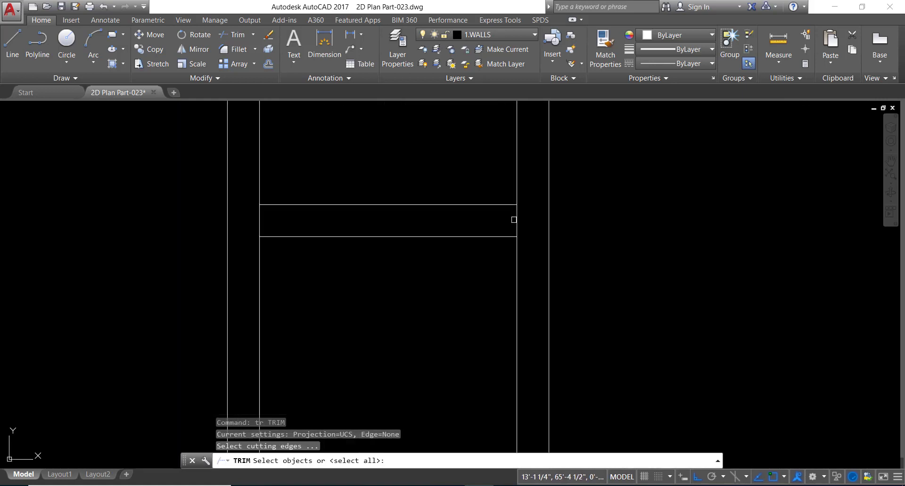
{"action": "left_click", "coordinate": [515, 219]}
{"action": "left_click", "coordinate": [522, 226]}
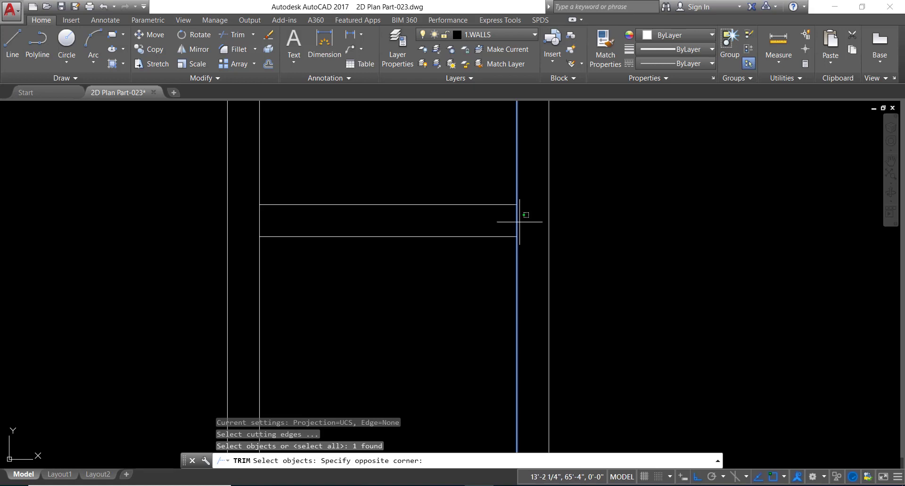
{"action": "left_click", "coordinate": [512, 220]}
{"action": "key", "text": "Escape"}
Trim the side-wall segment between the two new lines, using all lines as edges.
{"action": "type", "text": "tr"}
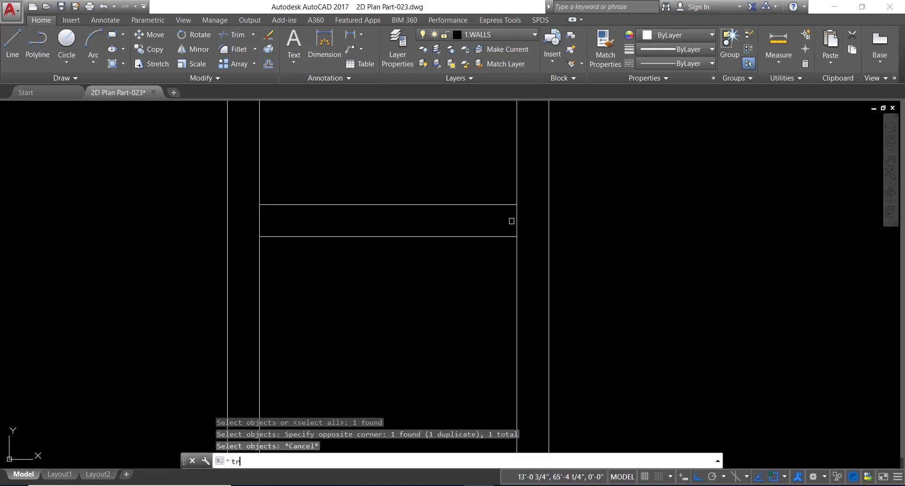
{"action": "key", "text": "Return"}
{"action": "key", "text": "Return"}
{"action": "left_click", "coordinate": [517, 220]}
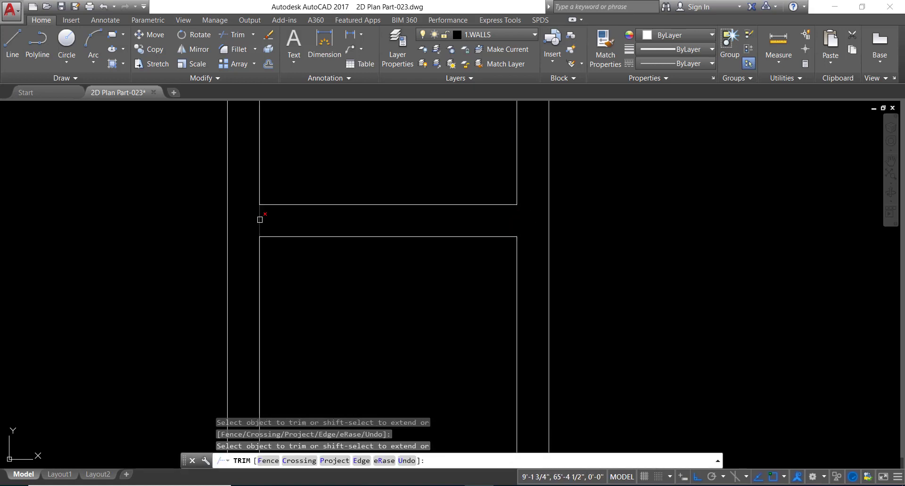
{"action": "scroll", "coordinate": [363, 219], "scroll_direction": "down", "scroll_amount": 2}
{"action": "scroll", "coordinate": [383, 231], "scroll_direction": "down", "scroll_amount": 2}
{"action": "scroll", "coordinate": [382, 236], "scroll_direction": "down", "scroll_amount": 2}
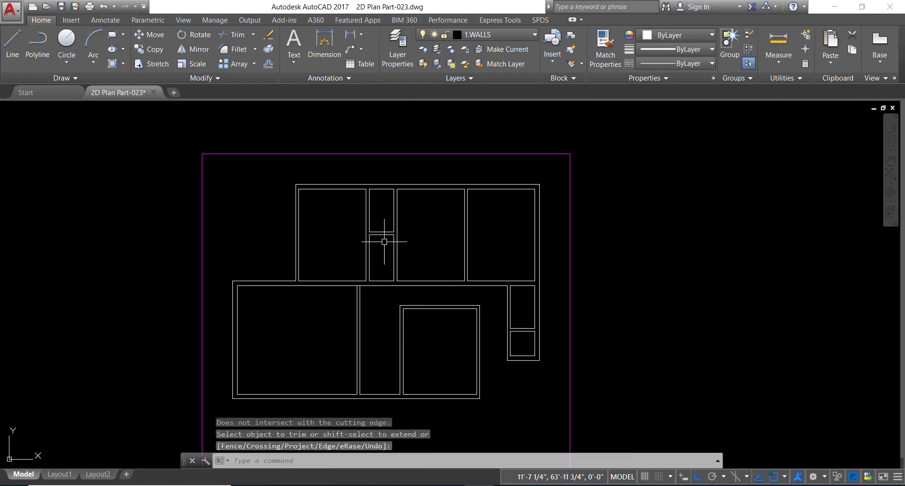
{"action": "scroll", "coordinate": [396, 245], "scroll_direction": "down", "scroll_amount": 2}
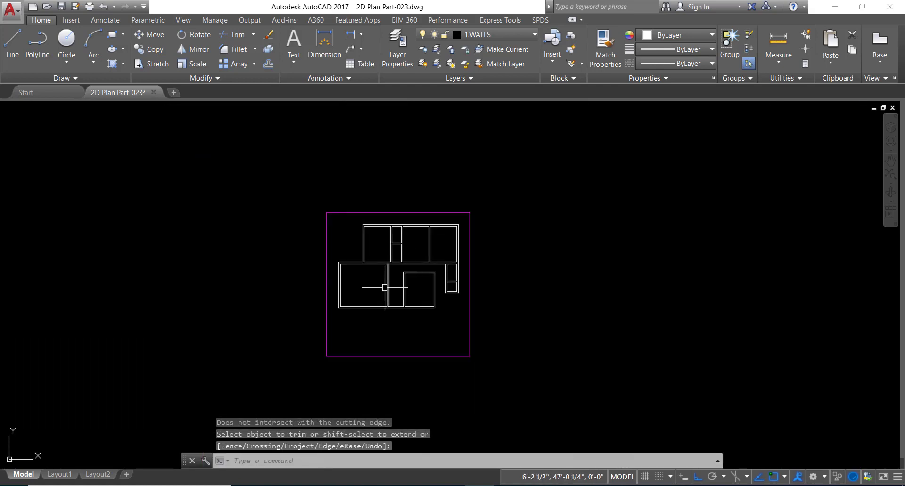
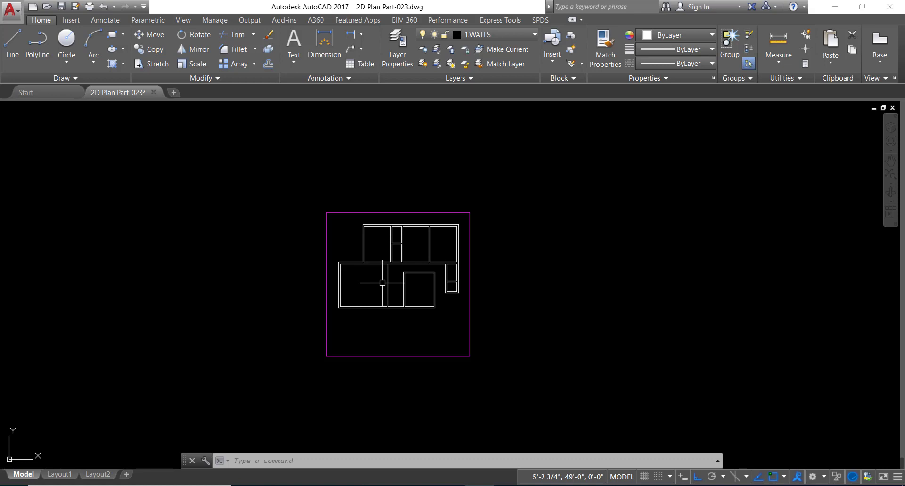
Draw a short line across the wall at the upper-right room's left end.
{"action": "scroll", "coordinate": [394, 241], "scroll_direction": "up", "scroll_amount": 5}
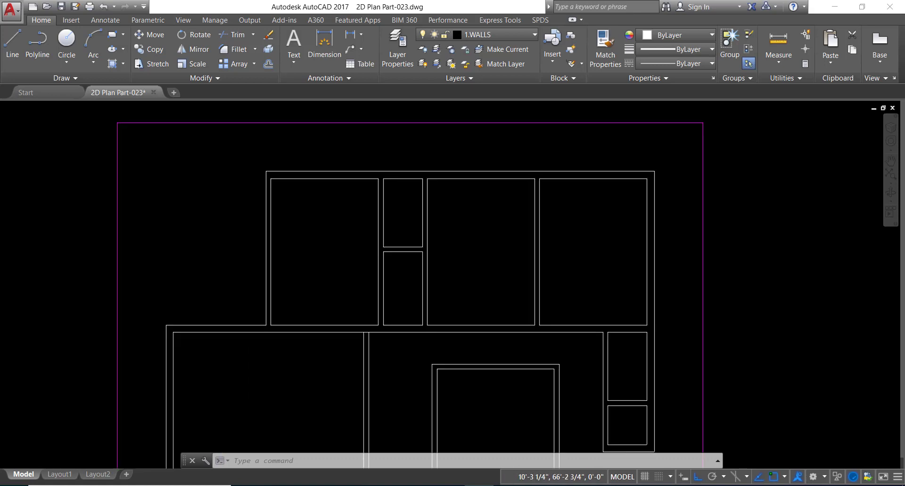
{"action": "scroll", "coordinate": [394, 240], "scroll_direction": "up", "scroll_amount": 2}
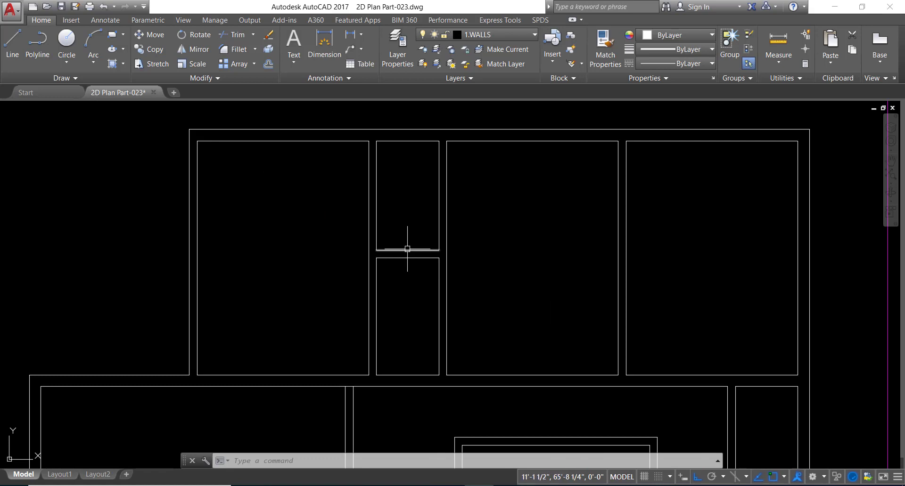
{"action": "scroll", "coordinate": [407, 248], "scroll_direction": "down", "scroll_amount": 4}
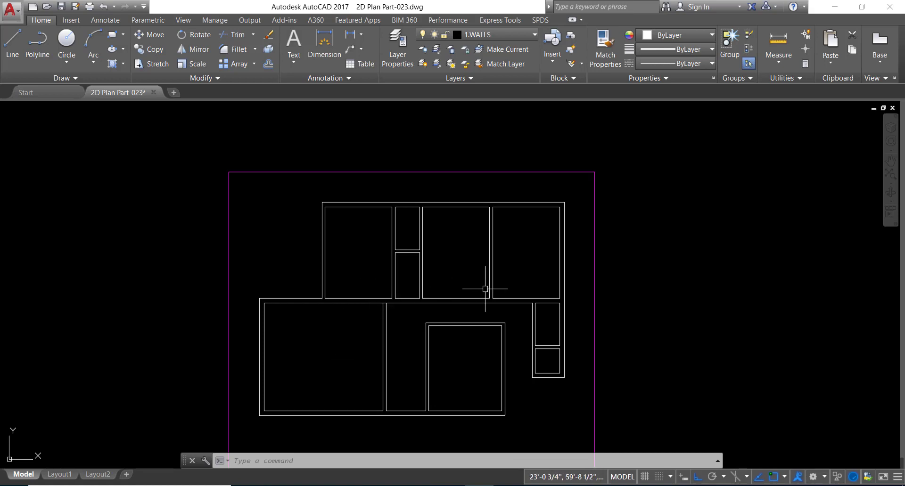
{"action": "scroll", "coordinate": [506, 290], "scroll_direction": "up", "scroll_amount": 2}
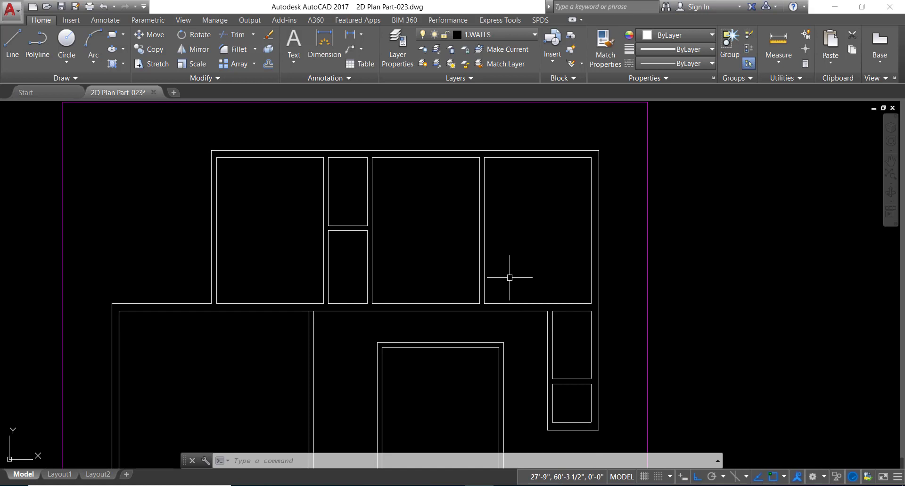
{"action": "type", "text": "l"}
{"action": "key", "text": "Return"}
{"action": "left_click", "coordinate": [372, 413]}
{"action": "scroll", "coordinate": [495, 301], "scroll_direction": "up", "scroll_amount": 2}
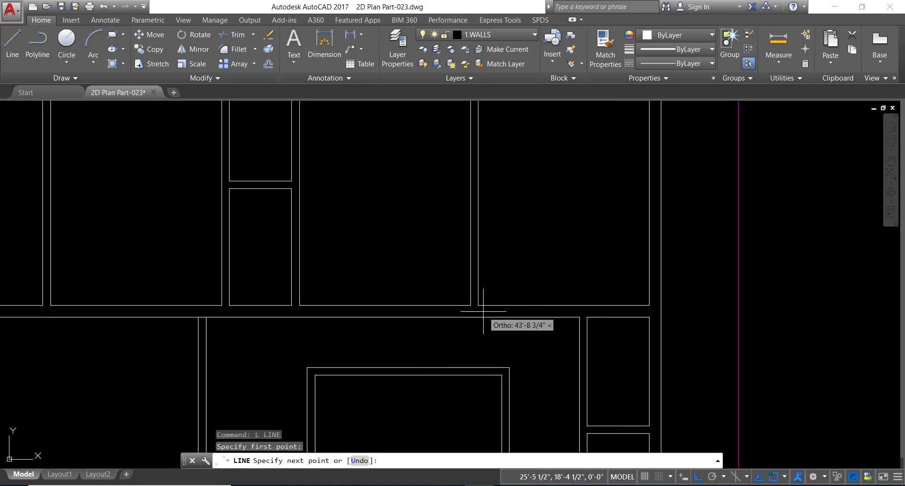
{"action": "key", "text": "Escape"}
{"action": "key", "text": "Escape"}
{"action": "type", "text": "l"}
{"action": "key", "text": "Return"}
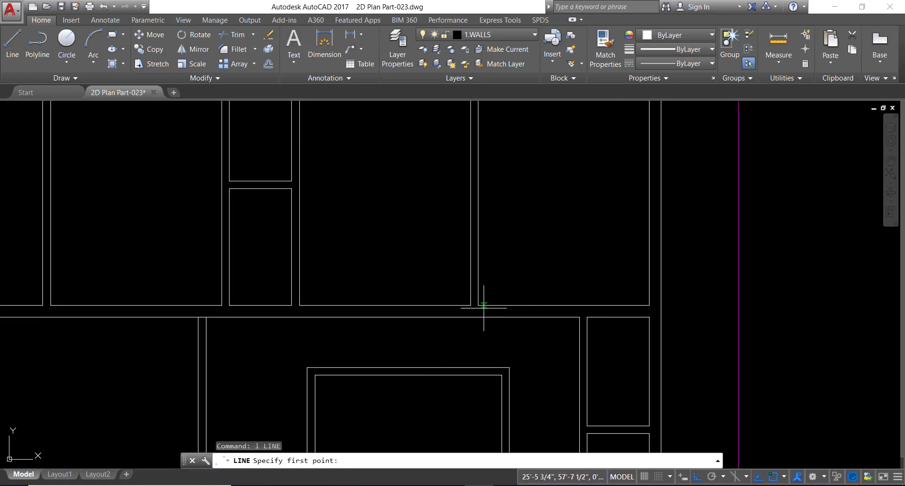
{"action": "left_click", "coordinate": [484, 306]}
{"action": "scroll", "coordinate": [481, 313], "scroll_direction": "up", "scroll_amount": 2}
{"action": "left_click", "coordinate": [477, 321]}
{"action": "key", "text": "Escape"}
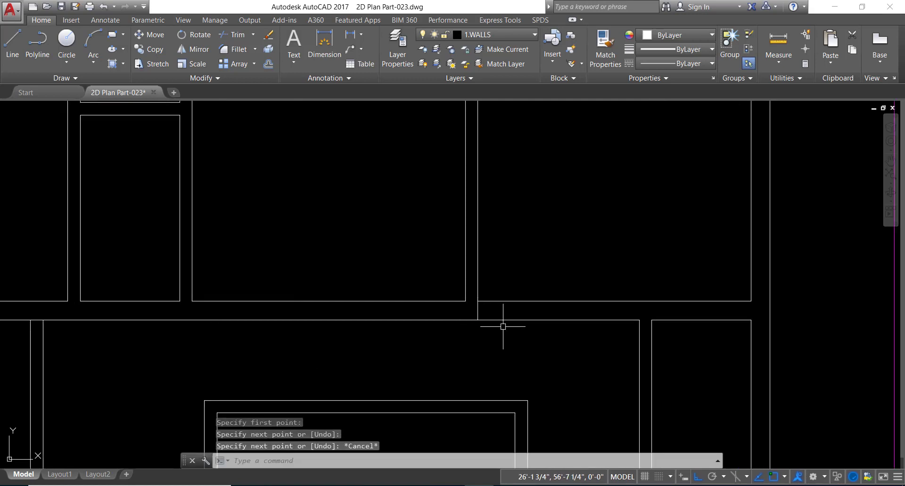
{"action": "right_click", "coordinate": [519, 322]}
{"action": "key", "text": "Escape"}
Offset that line 3' to the right and trim the wall between the two lines.
{"action": "type", "text": "o"}
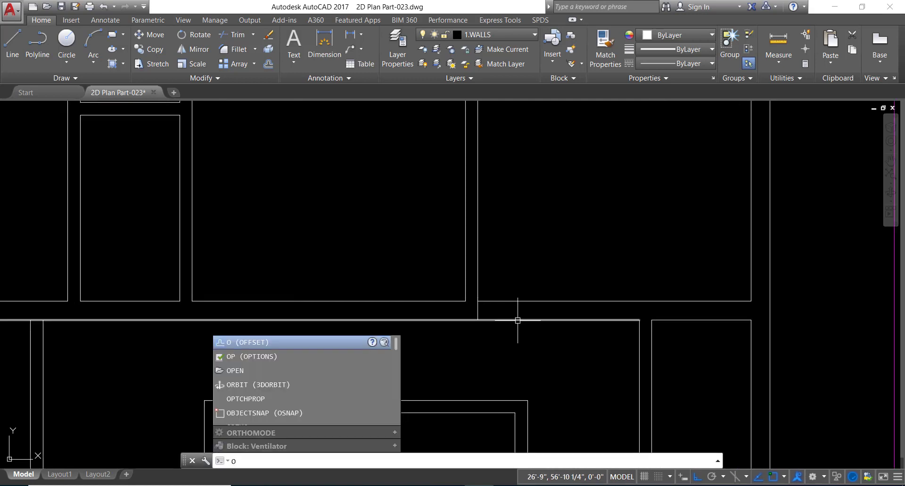
{"action": "key", "text": "Return"}
{"action": "type", "text": "'"}
{"action": "key", "text": "Return"}
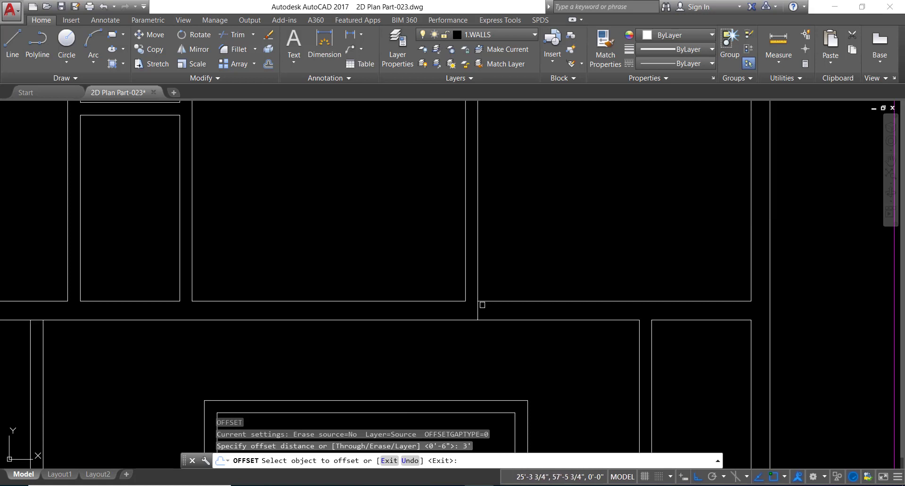
{"action": "left_click", "coordinate": [479, 309]}
{"action": "left_click", "coordinate": [512, 311]}
{"action": "key", "text": "Escape"}
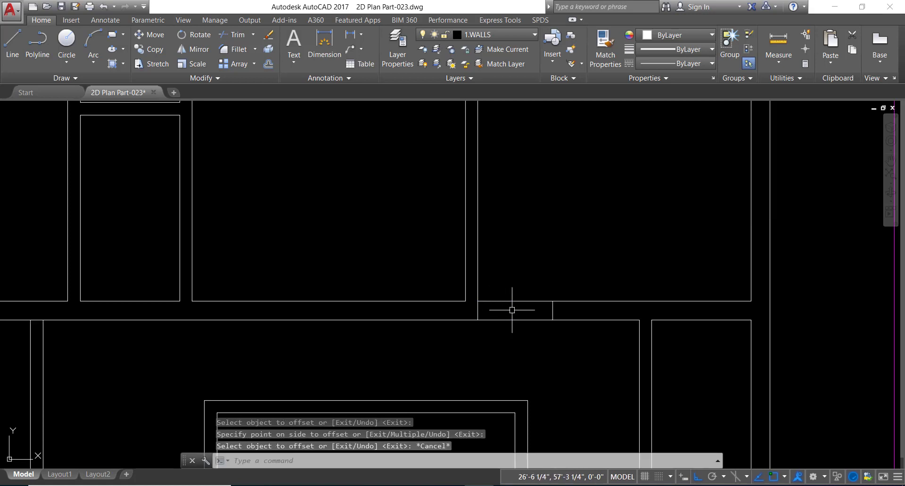
{"action": "type", "text": "tr"}
{"action": "key", "text": "Return"}
{"action": "key", "text": "Return"}
{"action": "left_click", "coordinate": [511, 301]}
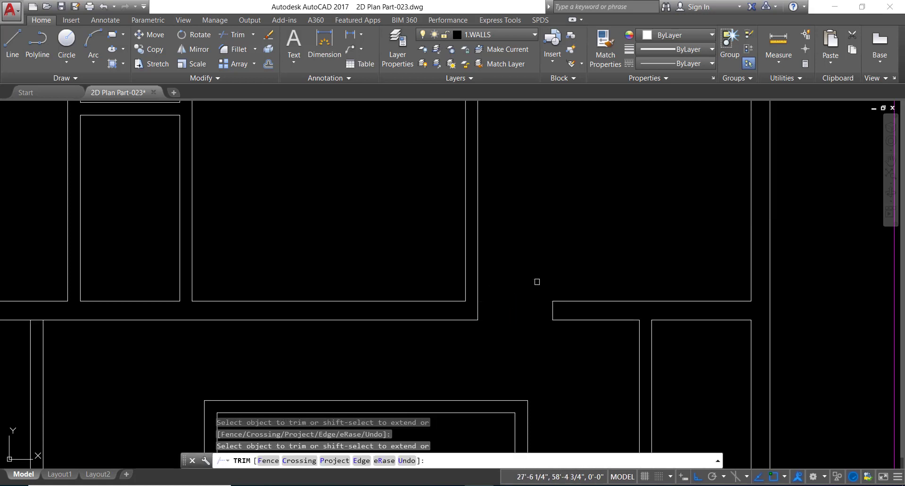
{"action": "scroll", "coordinate": [537, 282], "scroll_direction": "down", "scroll_amount": 4}
{"action": "key", "text": "Return"}
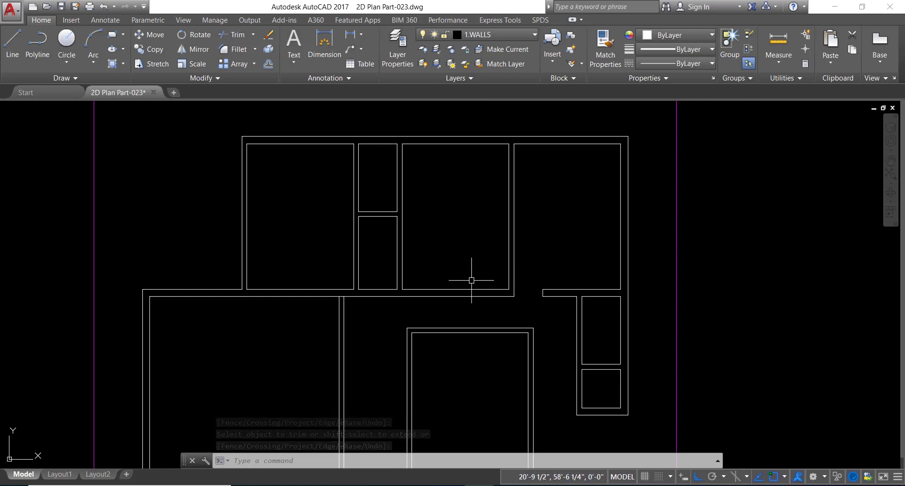
Draw a line across the wall at the upper-middle room's corner.
{"action": "scroll", "coordinate": [471, 280], "scroll_direction": "up", "scroll_amount": 4}
{"action": "key", "text": "Return"}
{"action": "scroll", "coordinate": [561, 301], "scroll_direction": "up", "scroll_amount": 1}
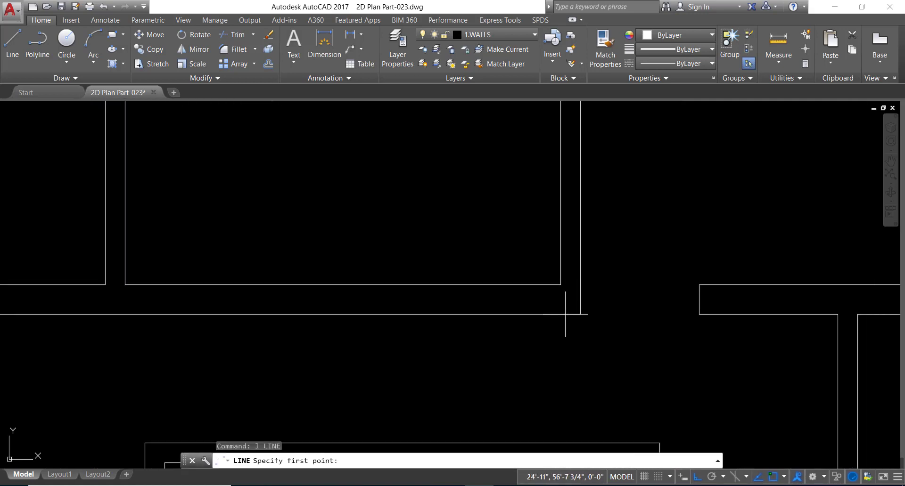
{"action": "left_click", "coordinate": [561, 285]}
{"action": "left_click", "coordinate": [560, 314]}
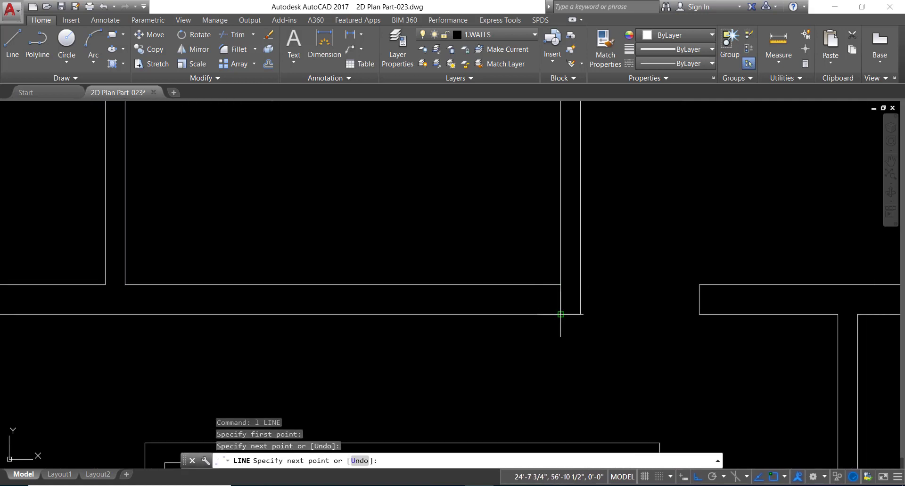
{"action": "key", "text": "Return"}
{"action": "scroll", "coordinate": [572, 313], "scroll_direction": "down", "scroll_amount": 2}
{"action": "scroll", "coordinate": [569, 305], "scroll_direction": "up", "scroll_amount": 2}
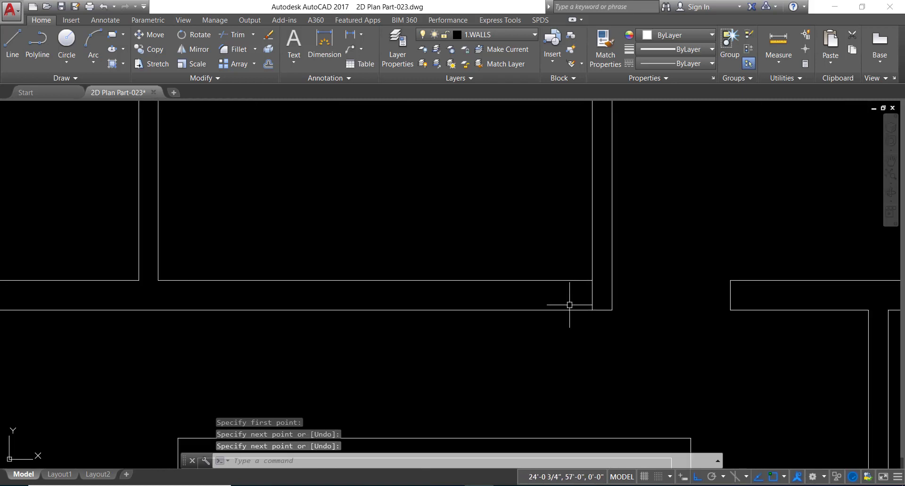
Offset the new line 3' to the left.
{"action": "type", "text": "o"}
{"action": "key", "text": "Return"}
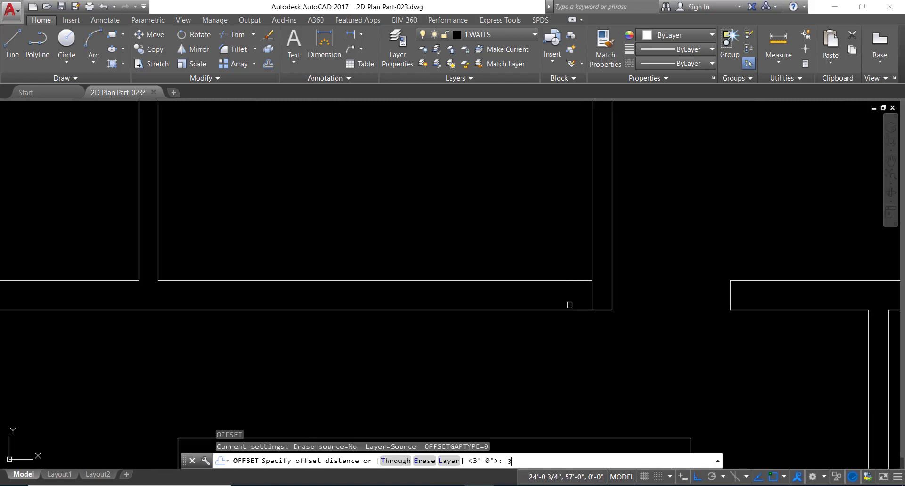
{"action": "type", "text": "'"}
{"action": "key", "text": "Return"}
{"action": "left_click", "coordinate": [589, 295]}
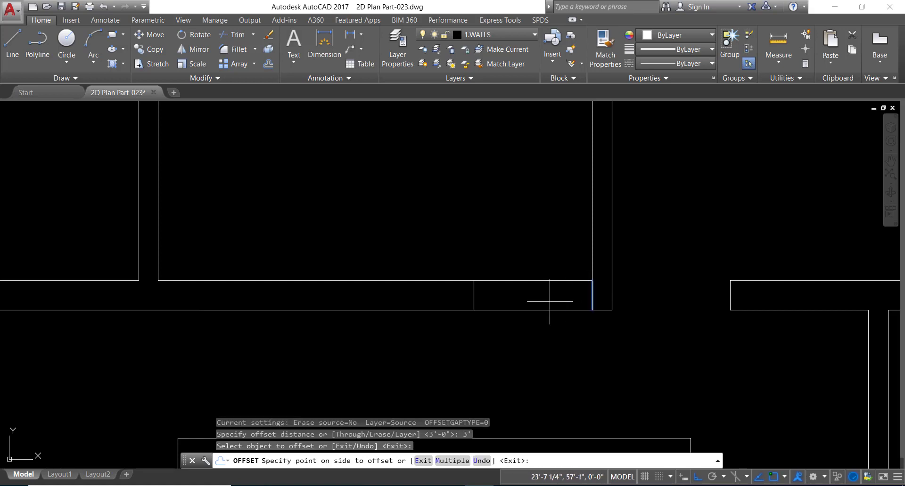
{"action": "left_click", "coordinate": [549, 303]}
{"action": "key", "text": "Escape"}
Trim the upper and lower wall lines between the two lines.
{"action": "type", "text": "tr"}
{"action": "key", "text": "Return"}
{"action": "key", "text": "Return"}
{"action": "left_click", "coordinate": [521, 281]}
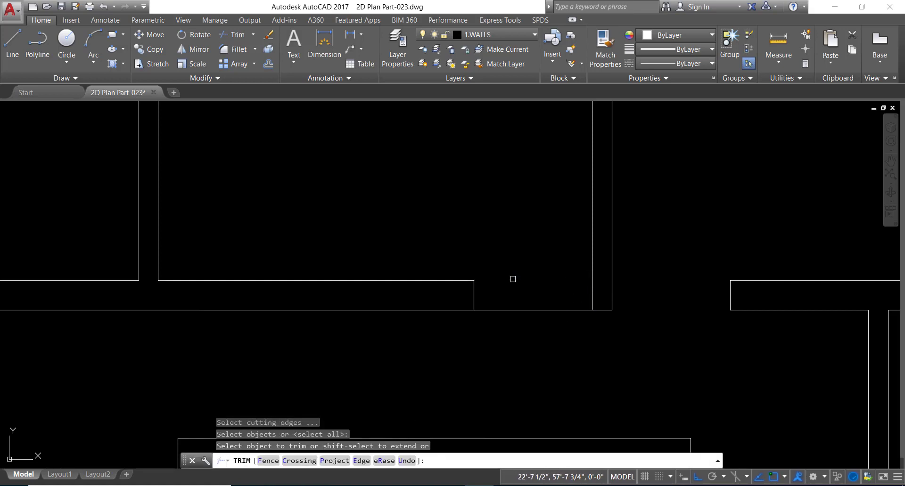
{"action": "left_click", "coordinate": [517, 310]}
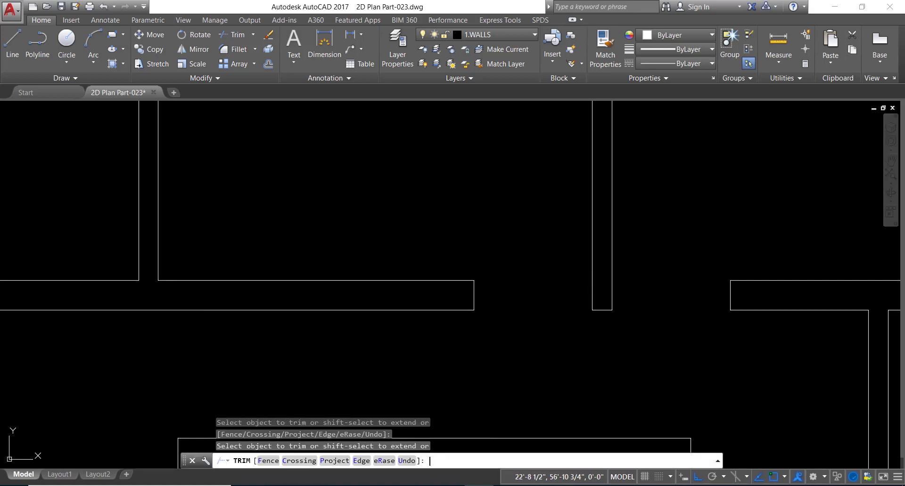
{"action": "key", "text": "Return"}
{"action": "scroll", "coordinate": [531, 311], "scroll_direction": "down", "scroll_amount": 5}
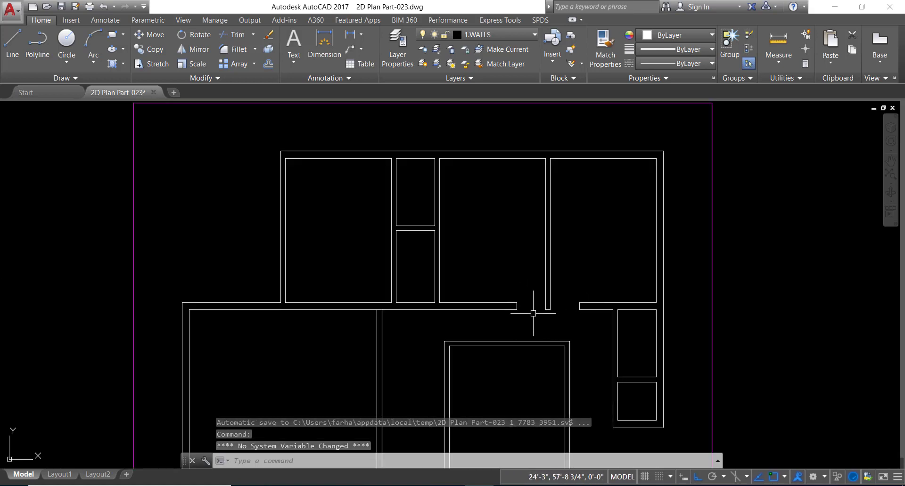
Delete the short wall piece and extend the upper wall line across the gap.
{"action": "scroll", "coordinate": [523, 307], "scroll_direction": "up", "scroll_amount": 2}
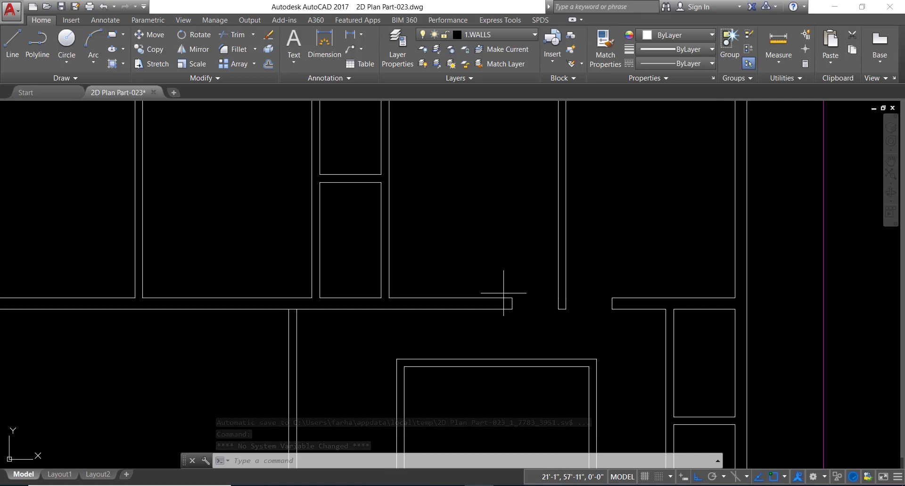
{"action": "left_click", "coordinate": [503, 294]}
{"action": "left_click", "coordinate": [518, 319]}
{"action": "key", "text": "Delete"}
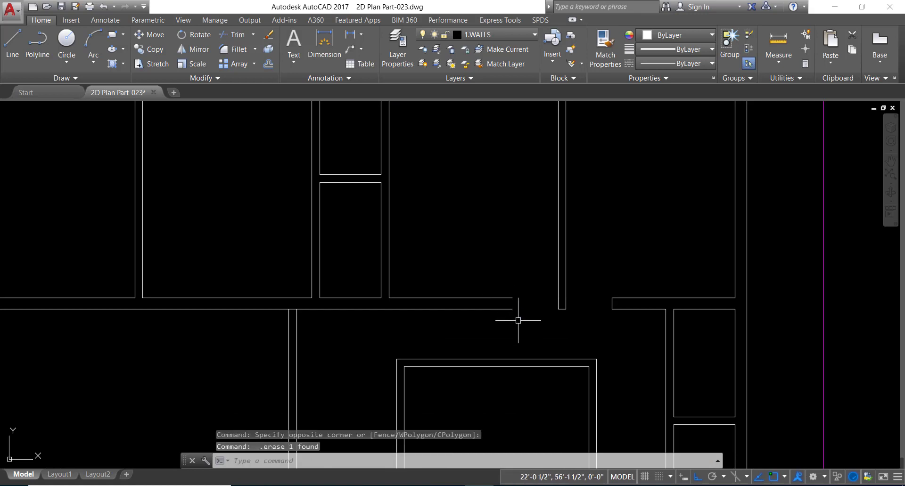
{"action": "type", "text": "ex"}
{"action": "key", "text": "Return"}
{"action": "key", "text": "Return"}
{"action": "left_click", "coordinate": [503, 298]}
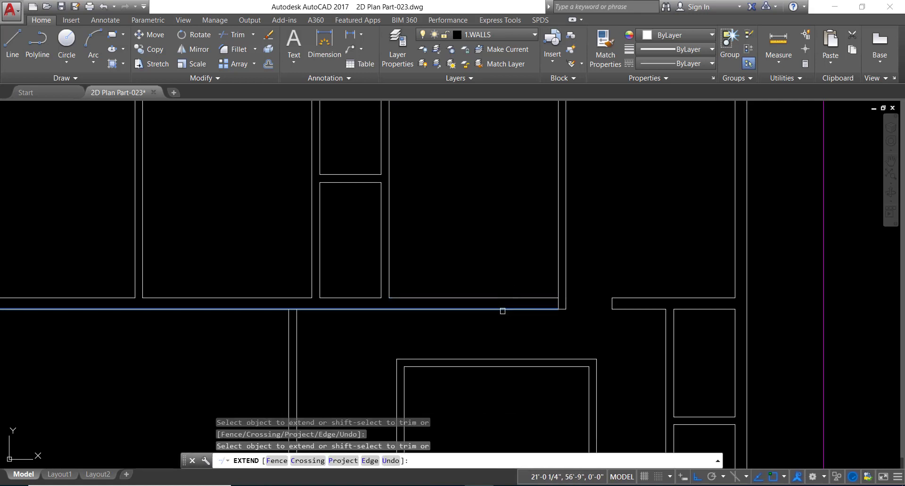
{"action": "key", "text": "Escape"}
Erase the leftover short vertical wall segment and zoom out.
{"action": "type", "text": "tr"}
{"action": "key", "text": "Return"}
{"action": "scroll", "coordinate": [571, 305], "scroll_direction": "up", "scroll_amount": 4}
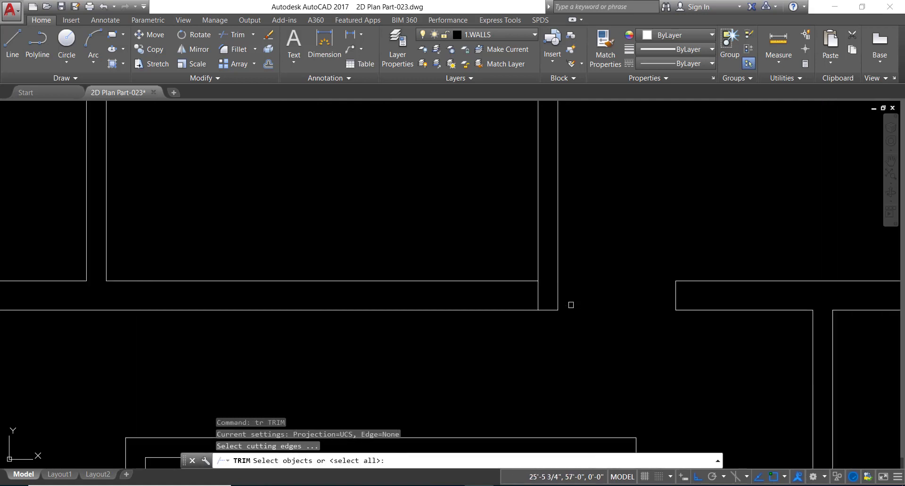
{"action": "left_click", "coordinate": [538, 293]}
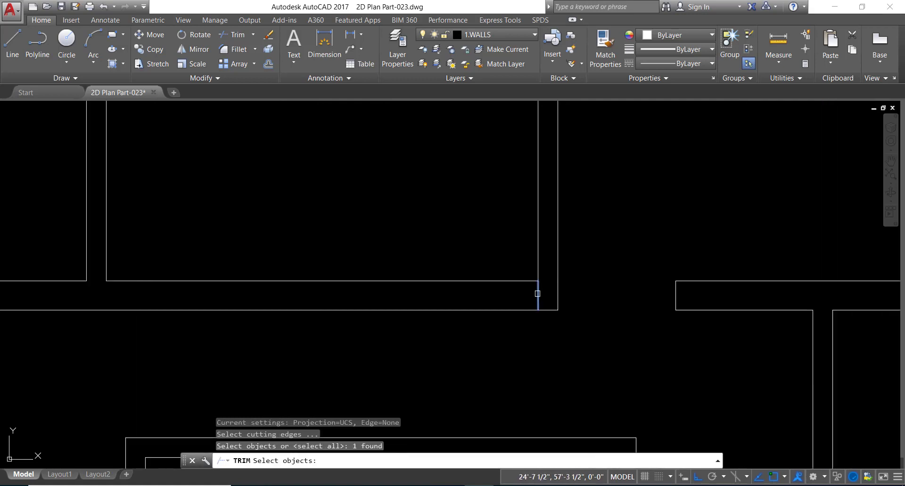
{"action": "key", "text": "Escape"}
{"action": "scroll", "coordinate": [533, 294], "scroll_direction": "up", "scroll_amount": 4}
{"action": "left_click", "coordinate": [555, 294]}
{"action": "left_click", "coordinate": [503, 292]}
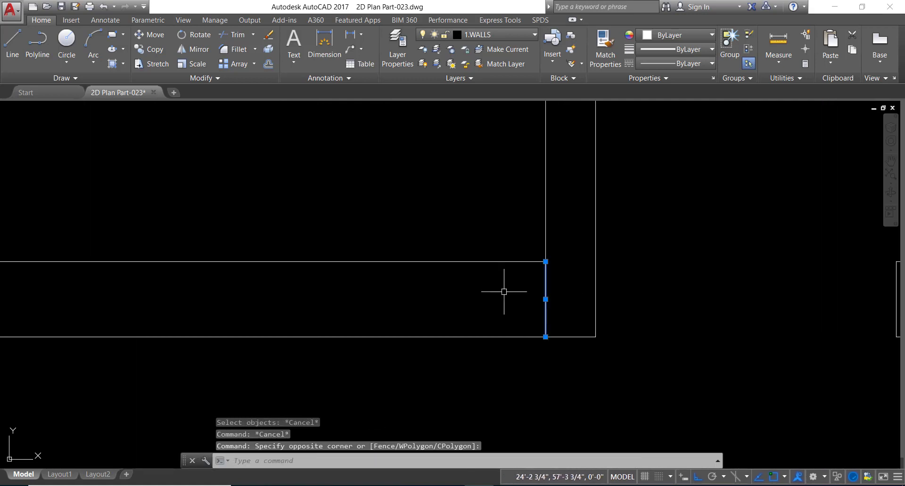
{"action": "key", "text": "Delete"}
{"action": "scroll", "coordinate": [236, 313], "scroll_direction": "down", "scroll_amount": 4}
{"action": "scroll", "coordinate": [243, 299], "scroll_direction": "down", "scroll_amount": 1}
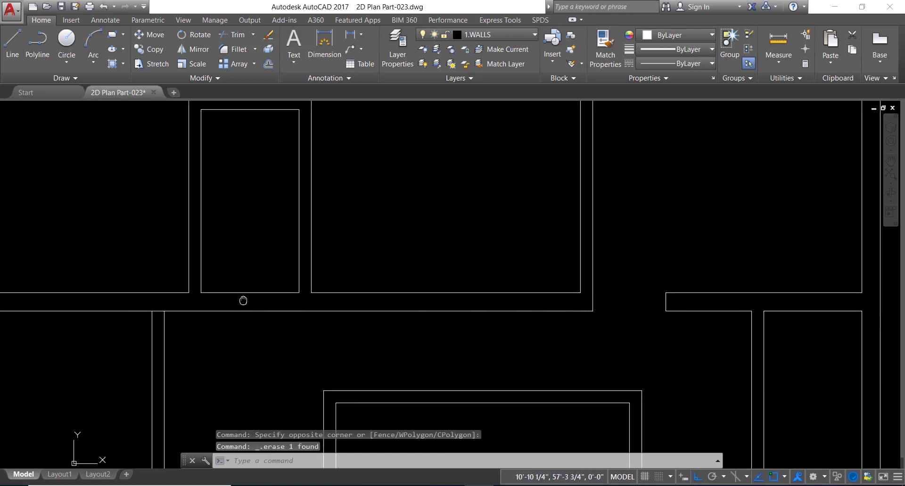
Dismiss the Insert dialog and draw a short line across the wall at the room's corner.
{"action": "type", "text": "i"}
{"action": "key", "text": "Return"}
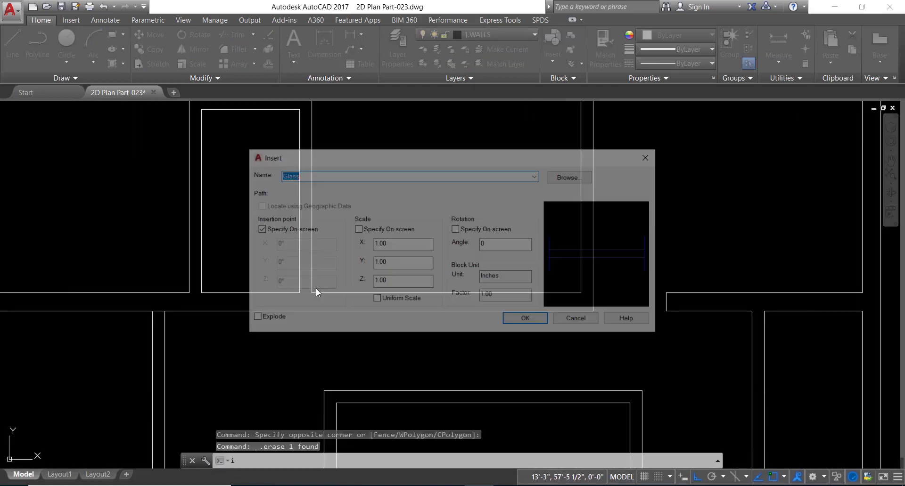
{"action": "left_click", "coordinate": [571, 323]}
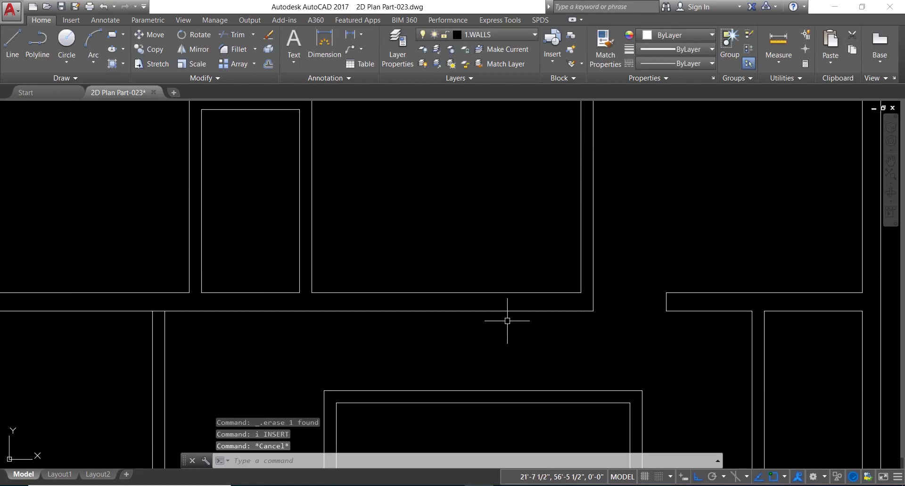
{"action": "type", "text": "l"}
{"action": "key", "text": "Return"}
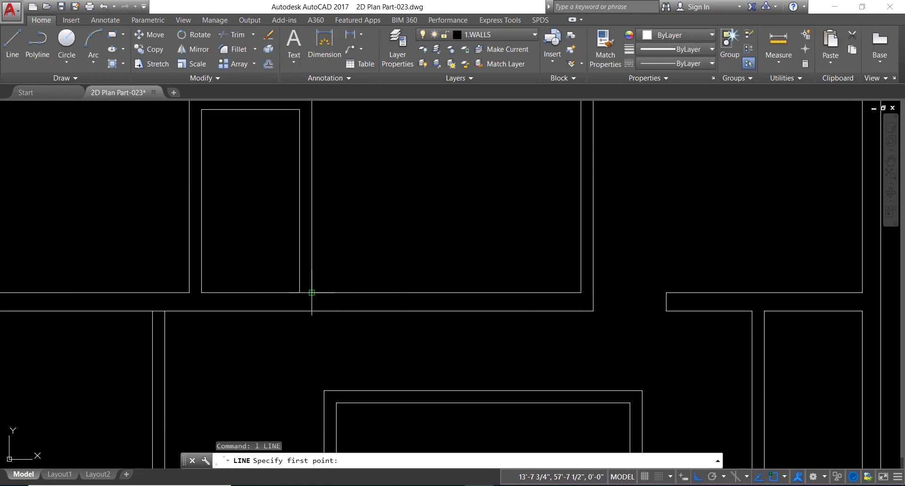
{"action": "left_click", "coordinate": [312, 292]}
{"action": "left_click", "coordinate": [311, 312]}
{"action": "key", "text": "Return"}
Offset the short line 3' to the right.
{"action": "type", "text": "o"}
{"action": "key", "text": "Return"}
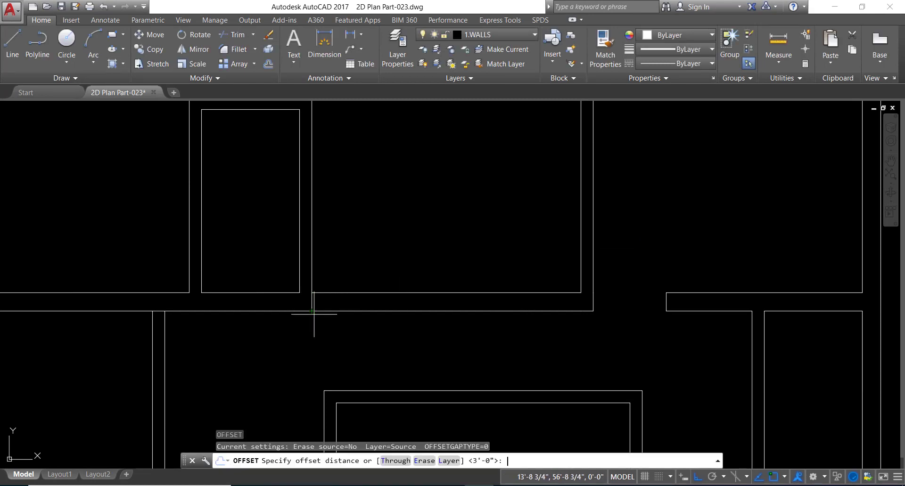
{"action": "type", "text": "'"}
{"action": "key", "text": "Return"}
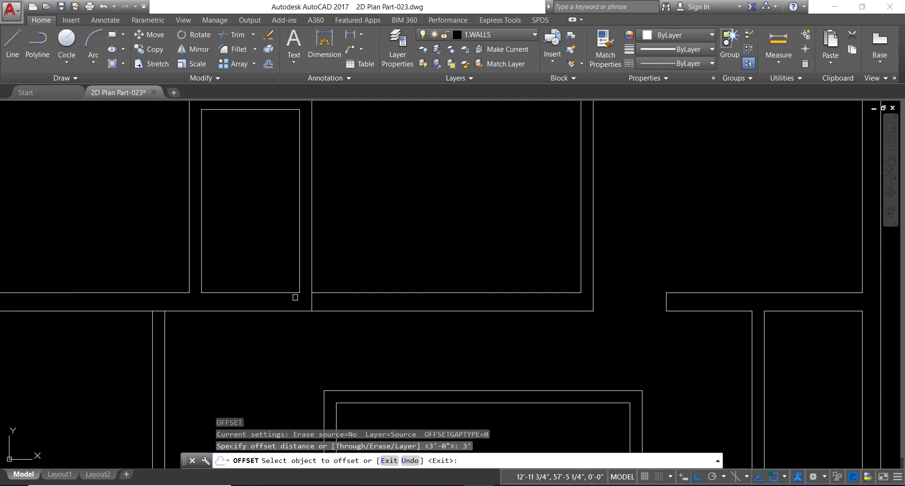
{"action": "left_click", "coordinate": [310, 303]}
{"action": "left_click", "coordinate": [334, 302]}
{"action": "key", "text": "Return"}
Trim the horizontal wall between the two lines to open a 3' doorway.
{"action": "type", "text": "tr"}
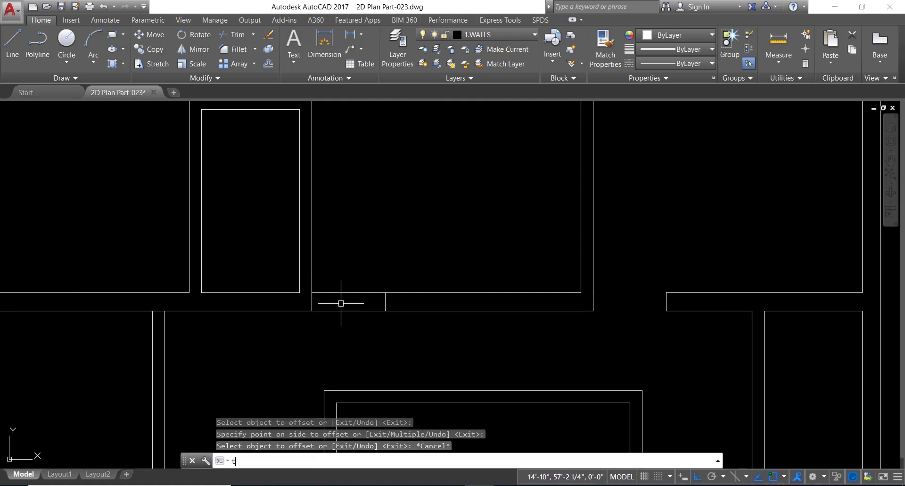
{"action": "key", "text": "Return"}
{"action": "left_click", "coordinate": [355, 283]}
{"action": "left_click", "coordinate": [334, 322]}
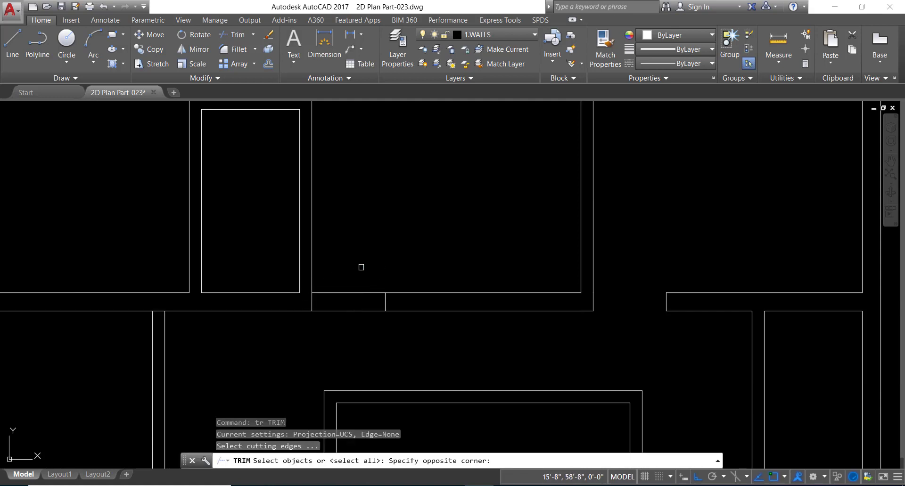
{"action": "key", "text": "Escape"}
{"action": "type", "text": "tr"}
{"action": "key", "text": "Return"}
{"action": "key", "text": "Return"}
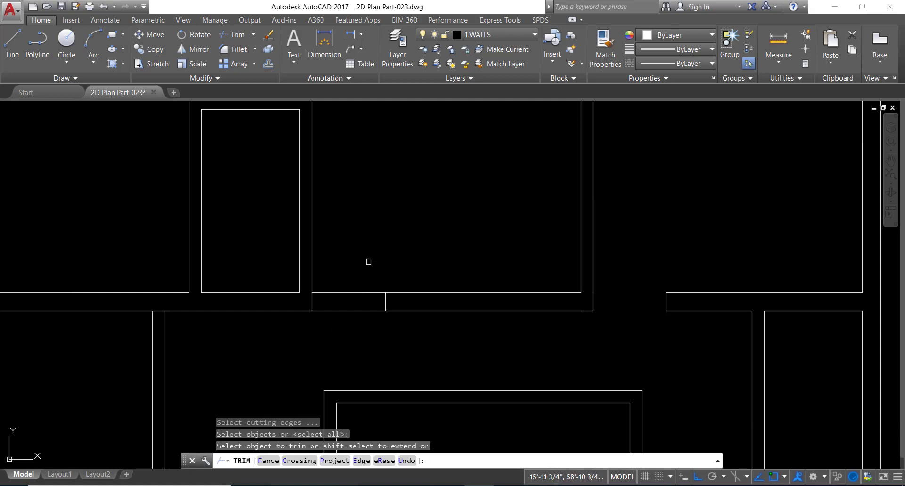
{"action": "left_click", "coordinate": [369, 262]}
{"action": "left_click", "coordinate": [344, 340]}
{"action": "key", "text": "Return"}
Offset the horizontal wall line 3' down across the vertical interior wall.
{"action": "middle_click_drag", "start_coordinate": [305, 319], "coordinate": [346, 311]}
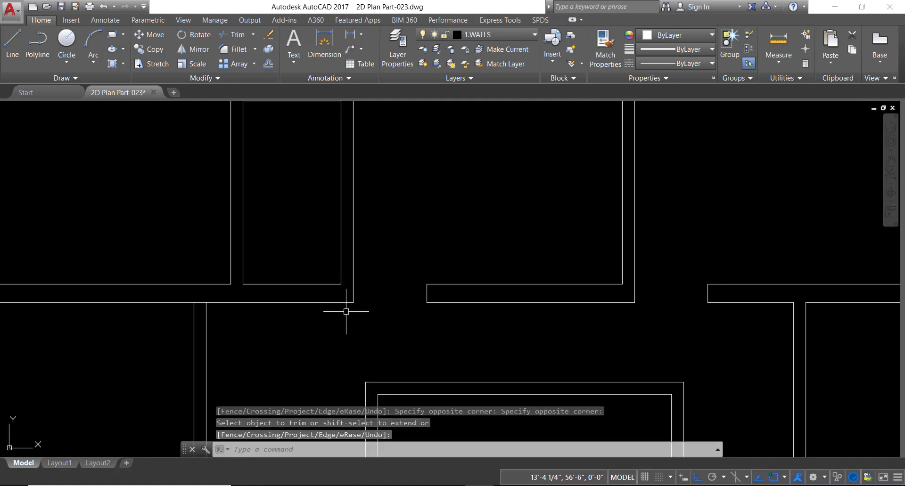
{"action": "scroll", "coordinate": [628, 291], "scroll_direction": "down", "scroll_amount": 3}
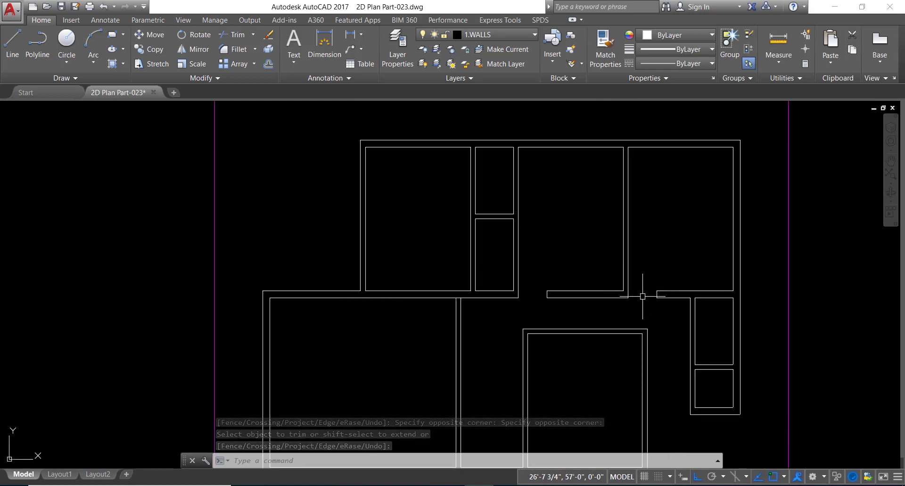
{"action": "scroll", "coordinate": [458, 307], "scroll_direction": "up", "scroll_amount": 2}
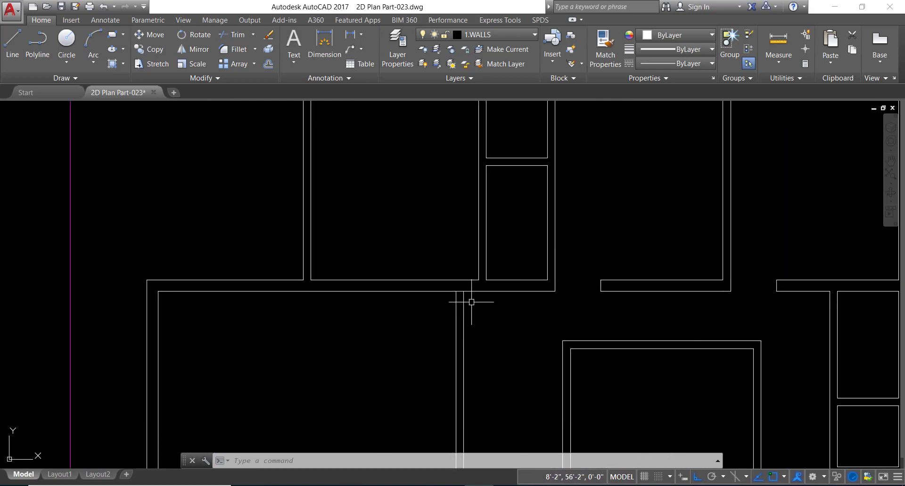
{"action": "scroll", "coordinate": [467, 302], "scroll_direction": "down", "scroll_amount": 2}
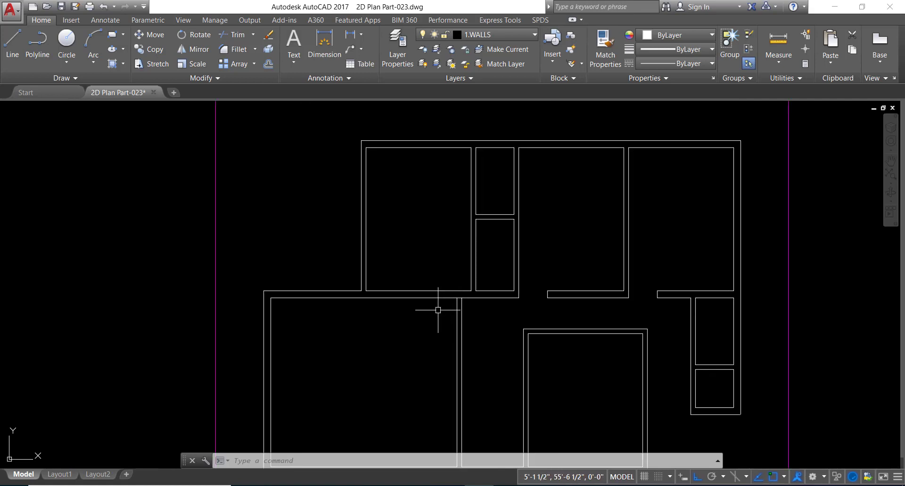
{"action": "scroll", "coordinate": [447, 306], "scroll_direction": "up", "scroll_amount": 2}
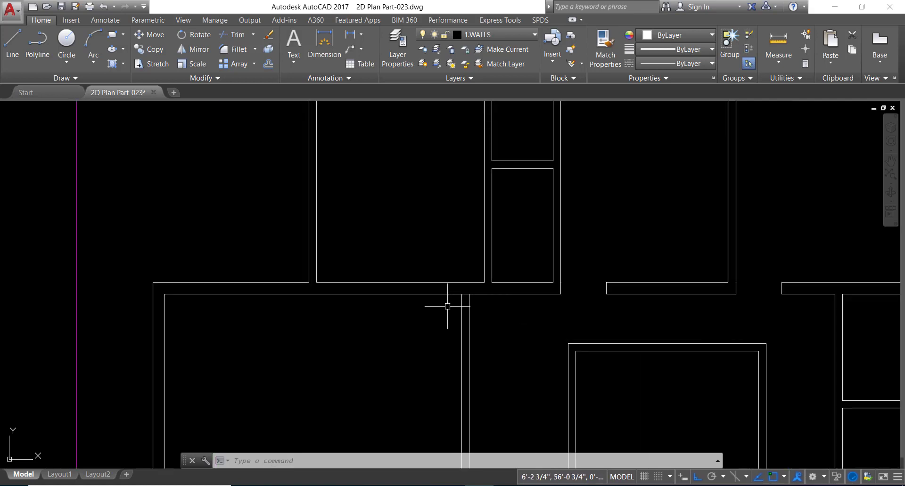
{"action": "type", "text": "o"}
{"action": "key", "text": "Return"}
{"action": "type", "text": "3'"}
{"action": "key", "text": "Return"}
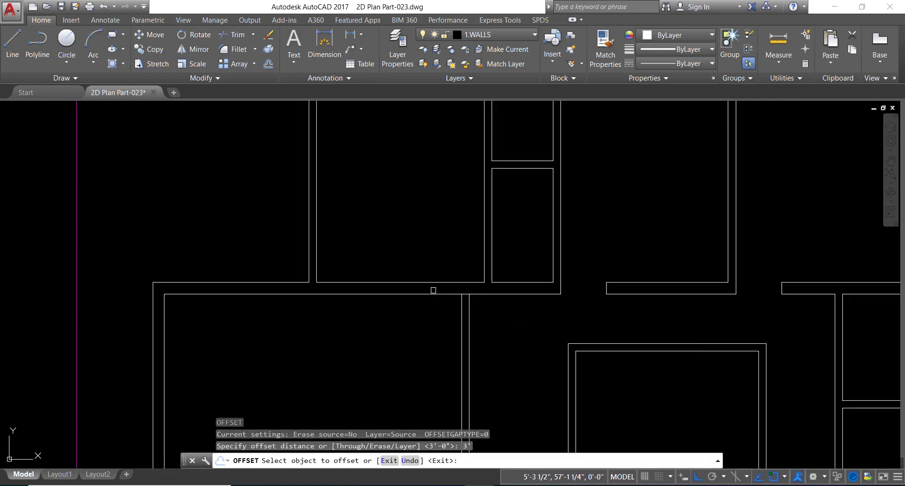
{"action": "left_click", "coordinate": [433, 291]}
{"action": "left_click", "coordinate": [433, 317]}
{"action": "key", "text": "Escape"}
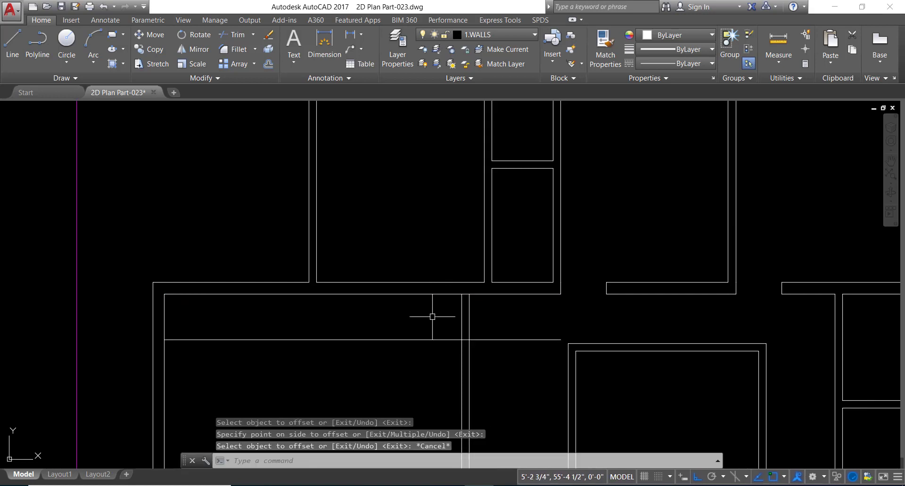
Trim the vertical wall's top 3' and remove the leftover helper line.
{"action": "type", "text": "tr"}
{"action": "key", "text": "Return"}
{"action": "key", "text": "Return"}
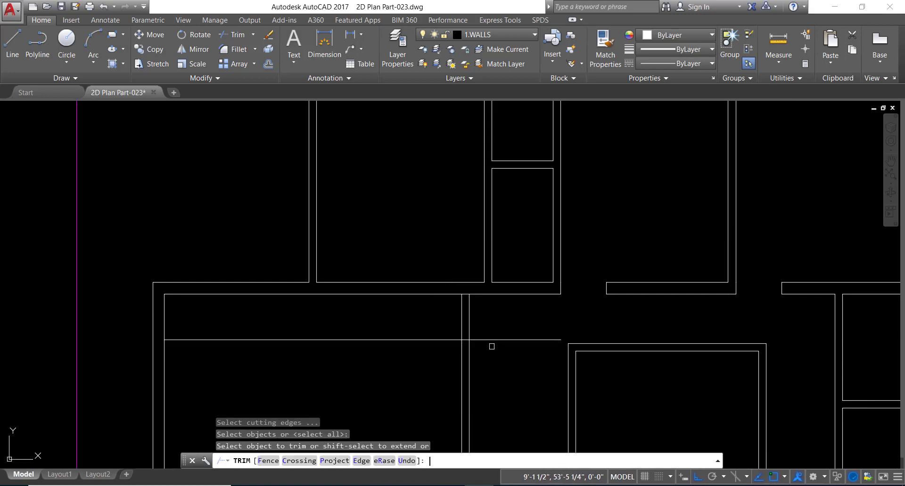
{"action": "left_click", "coordinate": [490, 337]}
{"action": "left_click", "coordinate": [405, 297]}
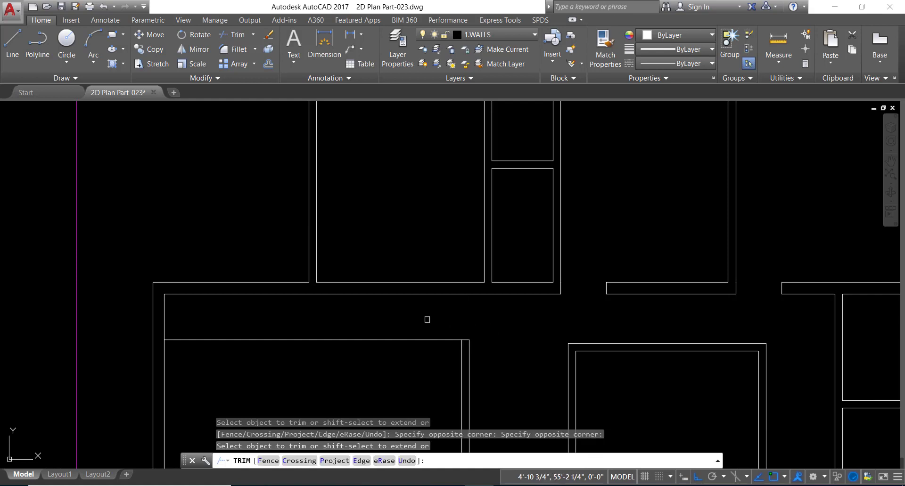
{"action": "left_click", "coordinate": [426, 319]}
{"action": "left_click", "coordinate": [408, 347]}
{"action": "key", "text": "Escape"}
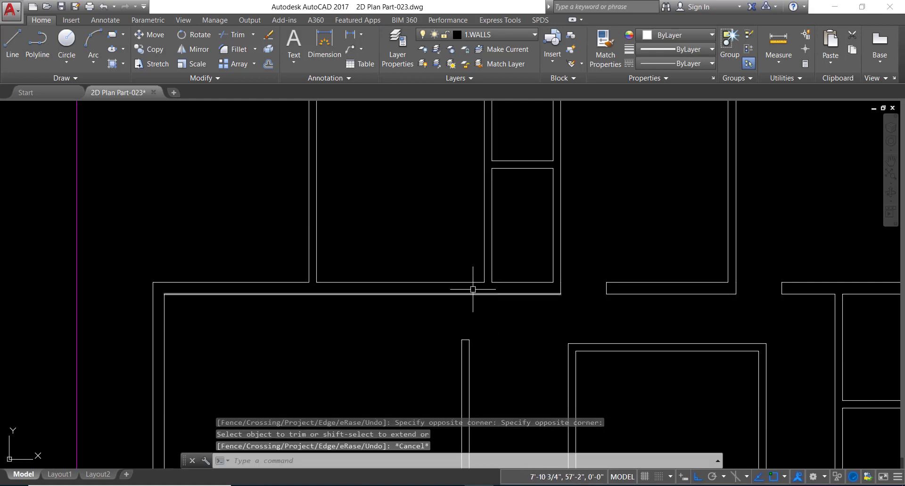
Draw a vertical line across the wall at its corner and offset it 3' to the left.
{"action": "type", "text": "l"}
{"action": "key", "text": "Return"}
{"action": "left_click", "coordinate": [477, 285]}
{"action": "scroll", "coordinate": [478, 285], "scroll_direction": "up", "scroll_amount": 3}
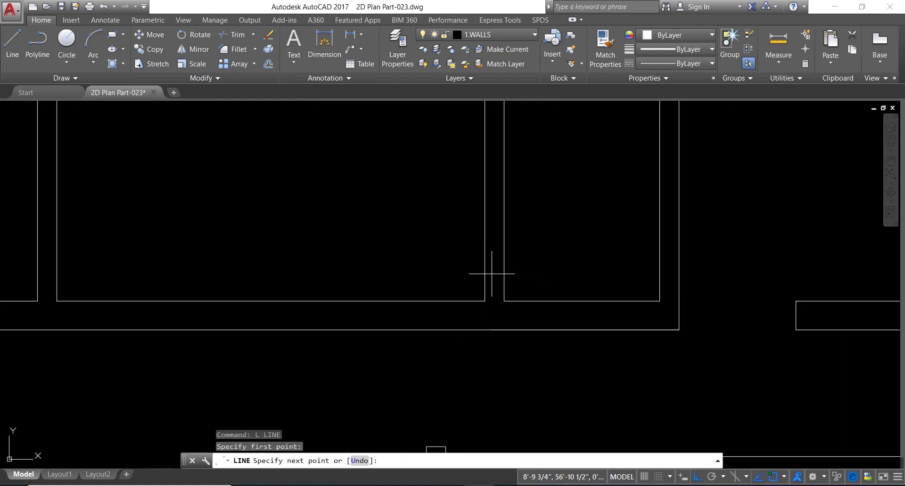
{"action": "key", "text": "Escape"}
{"action": "type", "text": "l"}
{"action": "key", "text": "Return"}
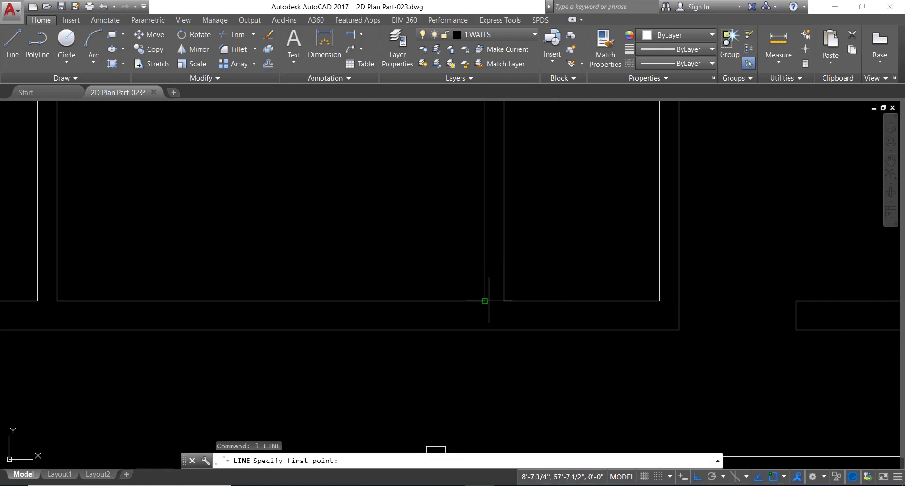
{"action": "left_click", "coordinate": [485, 301]}
{"action": "left_click", "coordinate": [485, 330]}
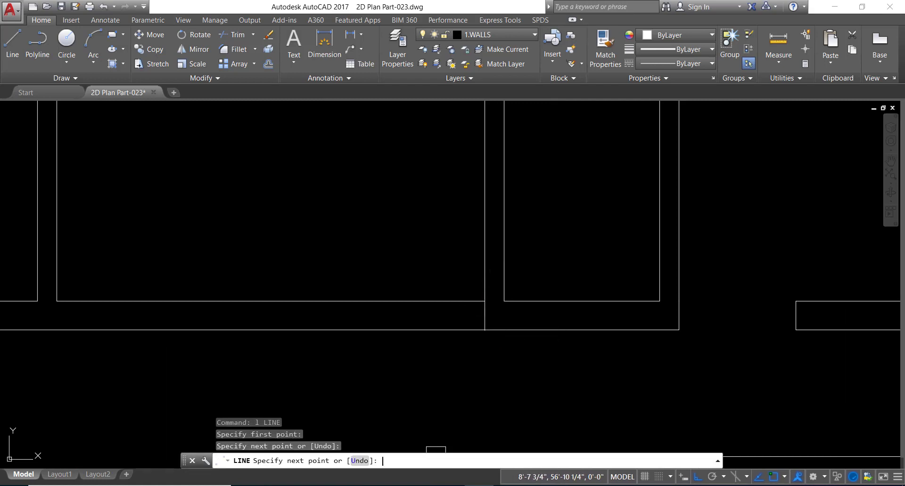
{"action": "key", "text": "Return"}
{"action": "type", "text": "o"}
{"action": "key", "text": "Return"}
{"action": "type", "text": "3'"}
{"action": "key", "text": "Return"}
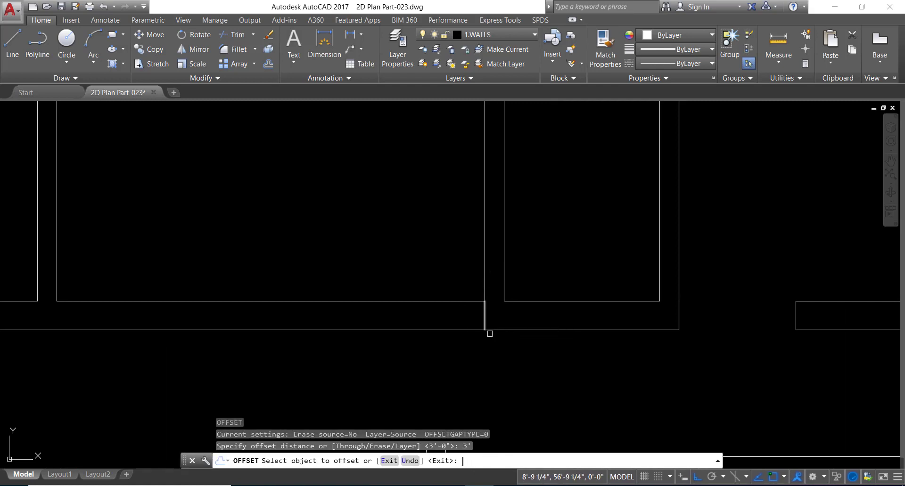
{"action": "left_click", "coordinate": [481, 305]}
{"action": "left_click", "coordinate": [444, 313]}
{"action": "key", "text": "Escape"}
Trim the wall between the two lines to open a 3' doorway.
{"action": "type", "text": "tr"}
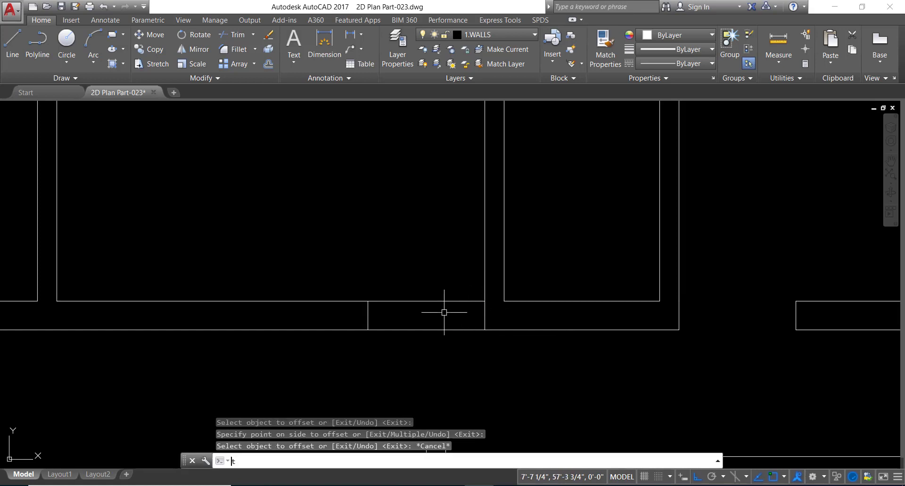
{"action": "key", "text": "Return"}
{"action": "key", "text": "Return"}
{"action": "left_click", "coordinate": [450, 291]}
{"action": "left_click", "coordinate": [404, 370]}
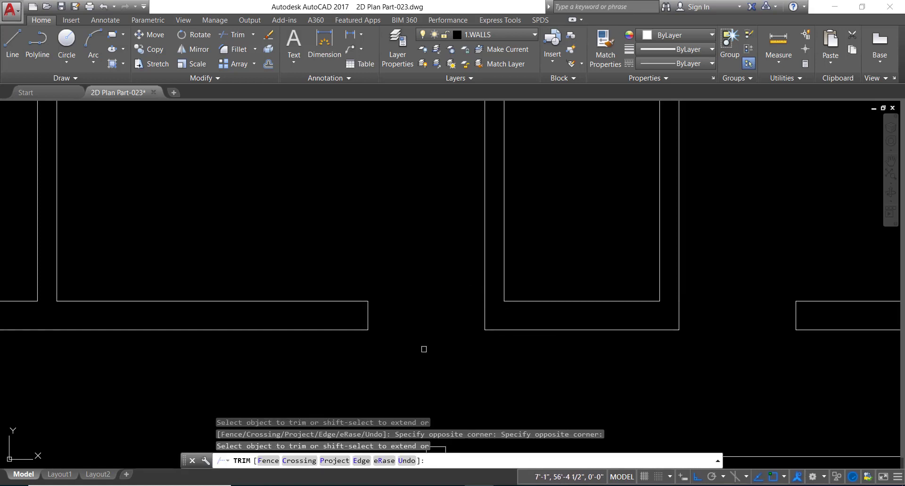
{"action": "scroll", "coordinate": [472, 308], "scroll_direction": "down", "scroll_amount": 2}
{"action": "key", "text": "Return"}
Extend the inner wall line down to meet the bottom wall.
{"action": "type", "text": "l"}
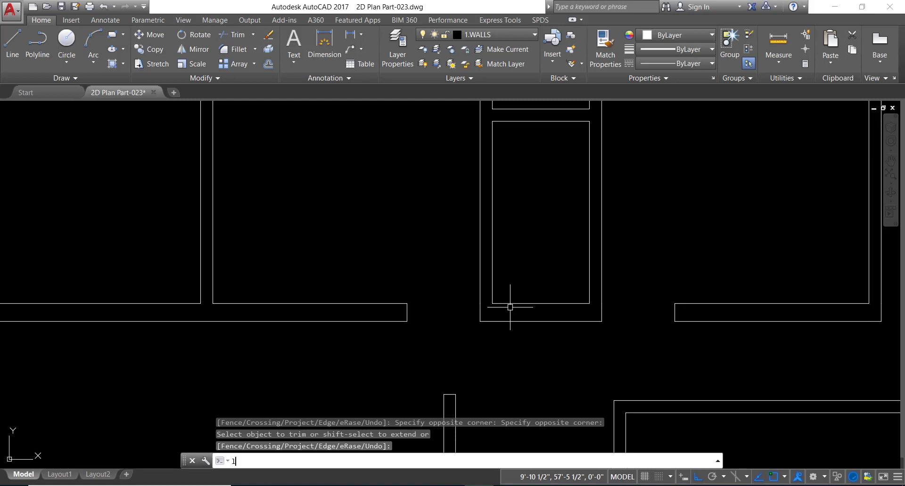
{"action": "key", "text": "Return"}
{"action": "scroll", "coordinate": [490, 311], "scroll_direction": "up", "scroll_amount": 2}
{"action": "left_click", "coordinate": [495, 305]}
{"action": "key", "text": "Escape"}
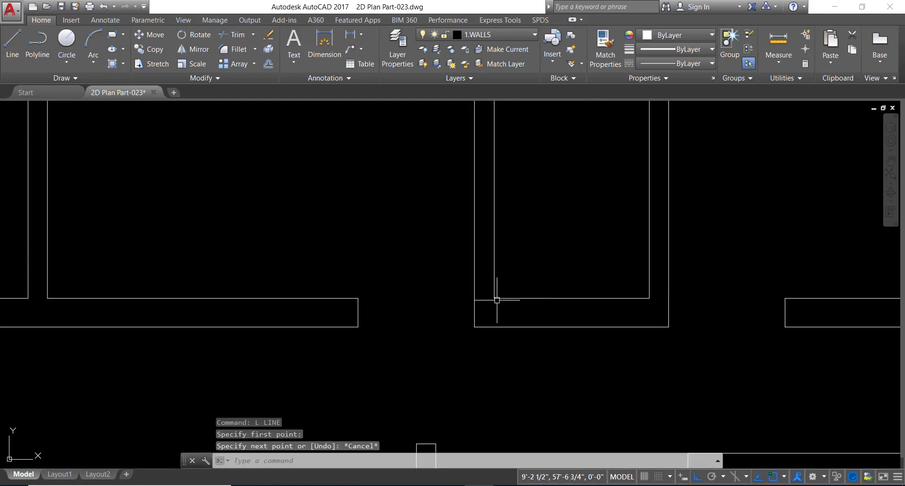
{"action": "type", "text": "ex"}
{"action": "key", "text": "Return"}
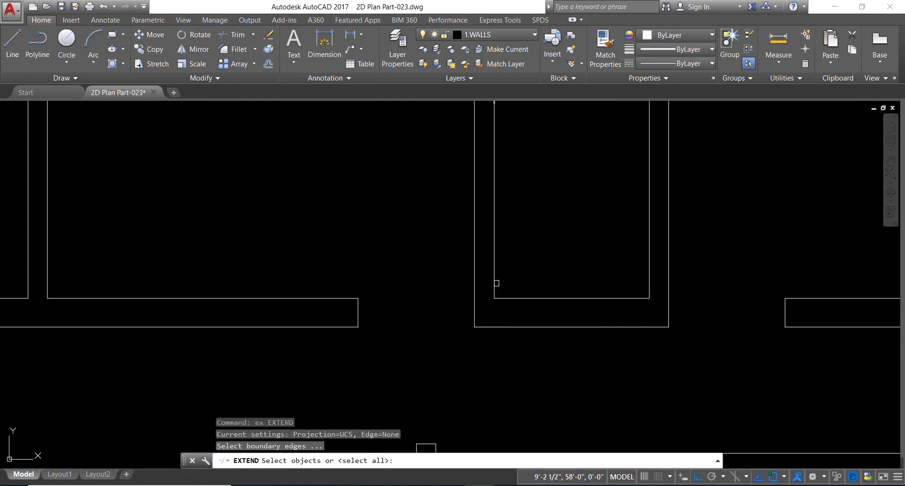
{"action": "key", "text": "Return"}
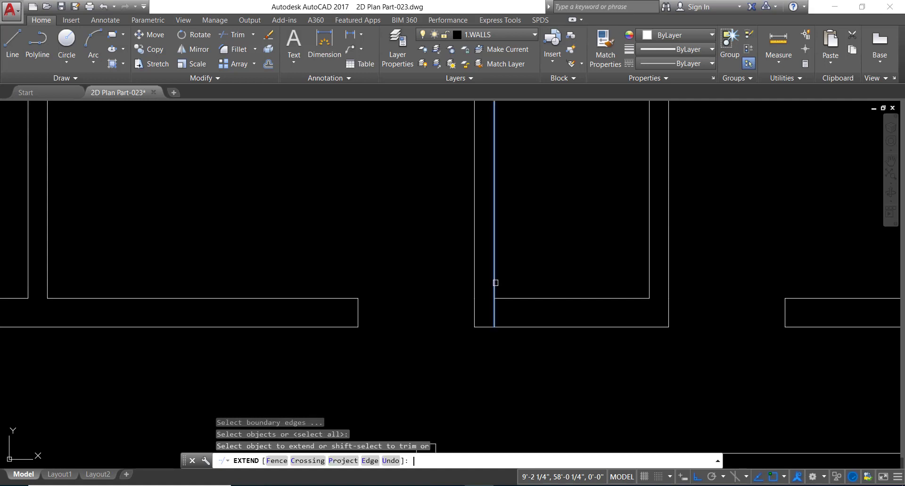
{"action": "left_click", "coordinate": [492, 283]}
{"action": "left_click", "coordinate": [649, 286]}
{"action": "key", "text": "Return"}
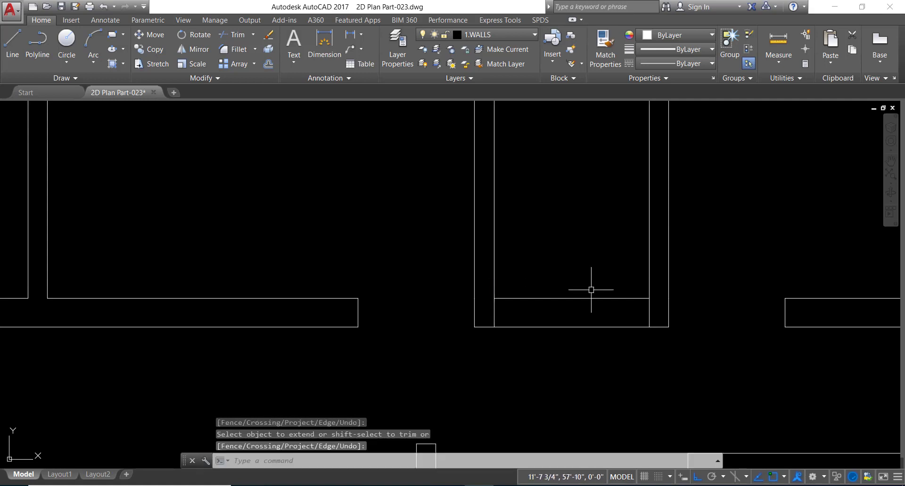
Trim the bottom wall between the wall lines and select the leftover horizontal line.
{"action": "type", "text": "tr"}
{"action": "key", "text": "Return"}
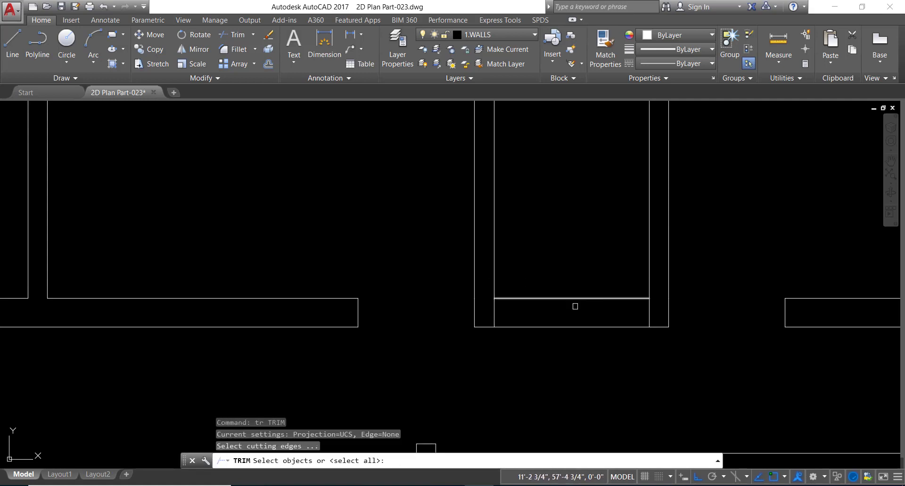
{"action": "key", "text": "Return"}
{"action": "left_click", "coordinate": [574, 299]}
{"action": "left_click", "coordinate": [565, 326]}
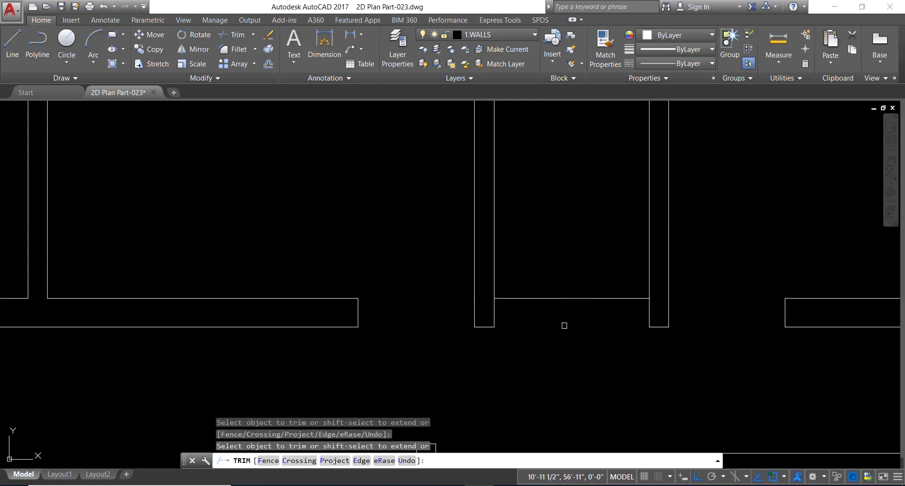
{"action": "key", "text": "Return"}
{"action": "left_click", "coordinate": [571, 318]}
{"action": "left_click", "coordinate": [543, 283]}
Erase the leftover horizontal line and recenter the floor plan in the view.
{"action": "key", "text": "Delete"}
{"action": "scroll", "coordinate": [546, 285], "scroll_direction": "down", "scroll_amount": 8}
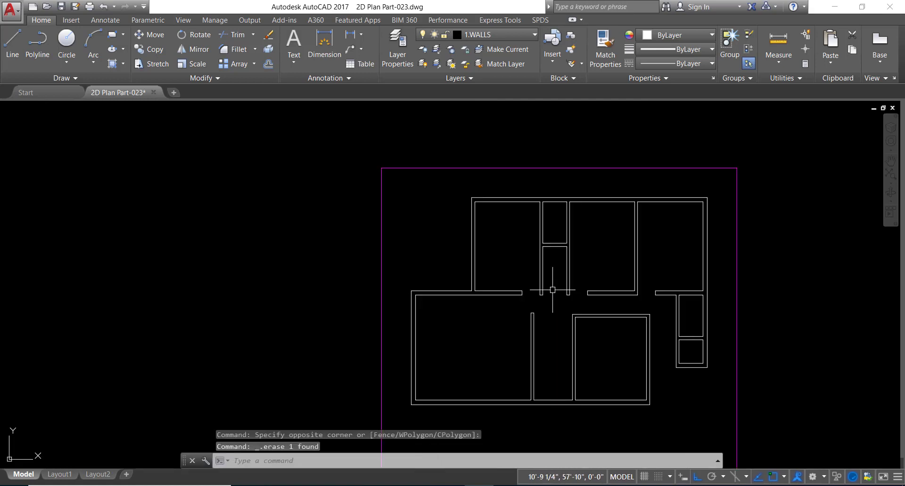
{"action": "middle_click_drag", "start_coordinate": [553, 291], "coordinate": [523, 295]}
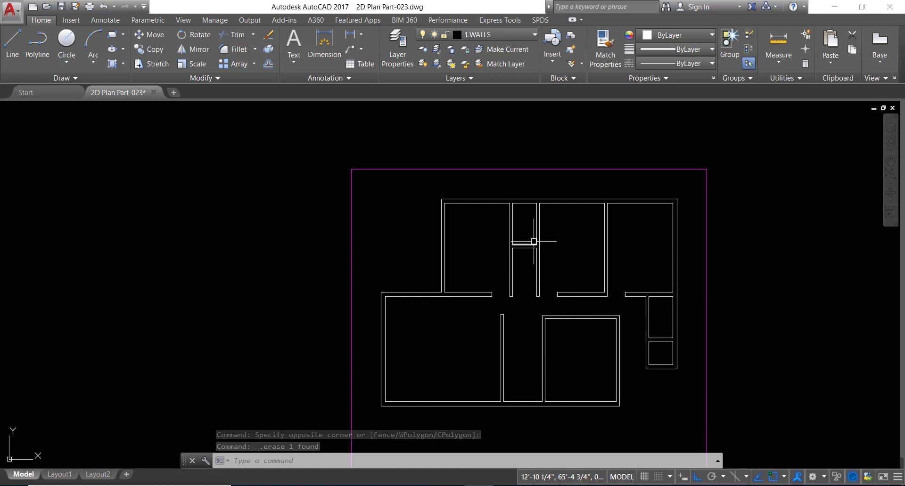
{"action": "middle_click_drag", "start_coordinate": [551, 288], "coordinate": [501, 267]}
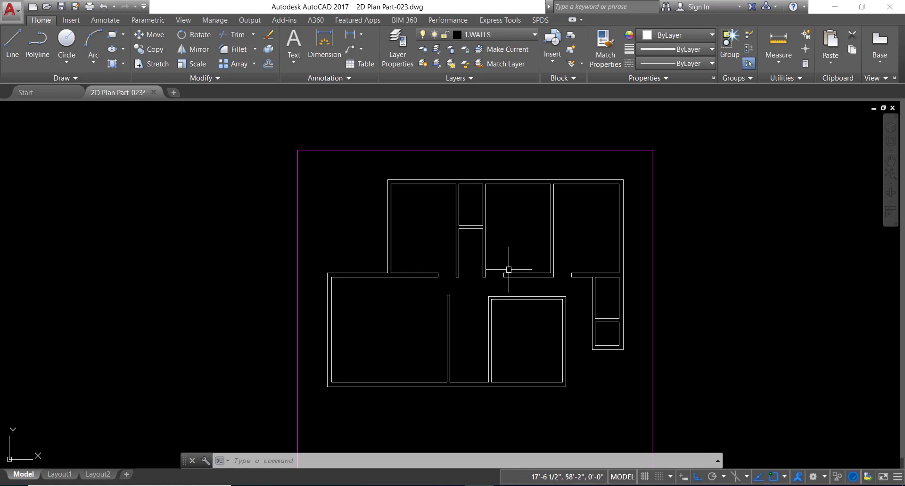
{"action": "scroll", "coordinate": [495, 296], "scroll_direction": "up", "scroll_amount": 4}
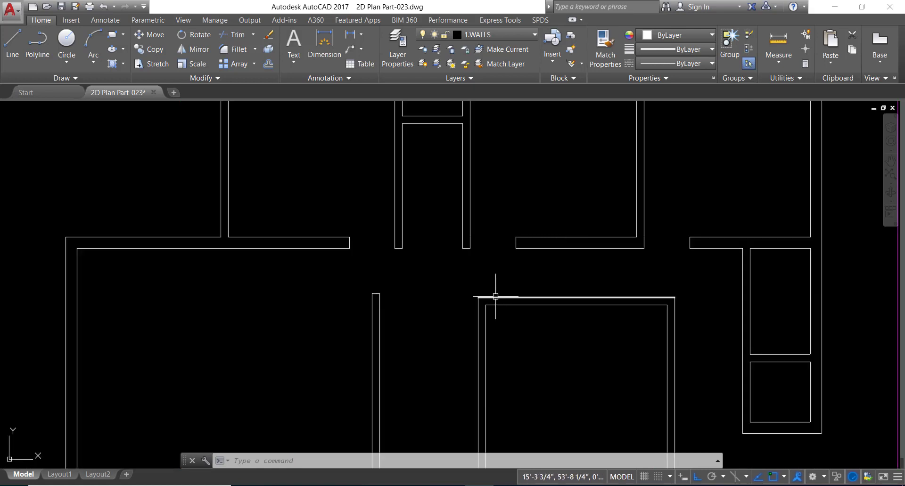
Draw a short line across the wall at the room's top-left corner and offset it 3' right.
{"action": "mouse_move", "coordinate": [495, 298]}
{"action": "type", "text": "l"}
{"action": "key", "text": "Return"}
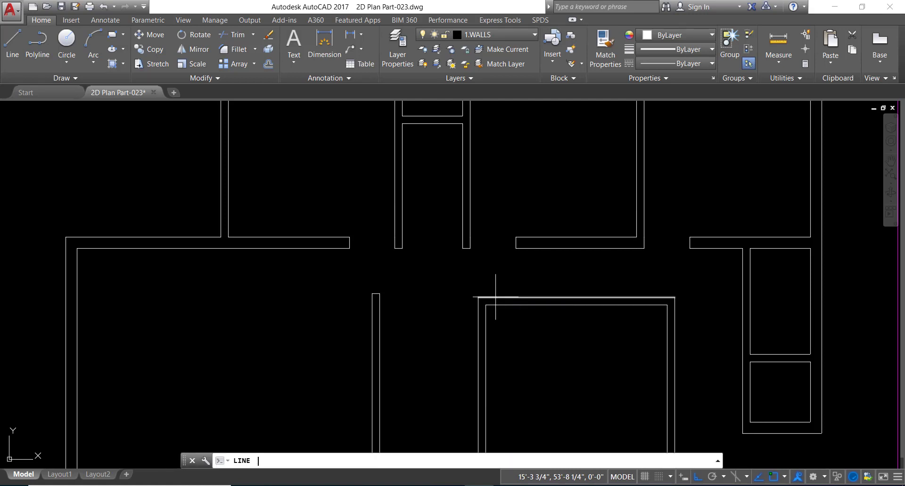
{"action": "scroll", "coordinate": [490, 302], "scroll_direction": "up", "scroll_amount": 2}
{"action": "left_click", "coordinate": [482, 303]}
{"action": "scroll", "coordinate": [482, 303], "scroll_direction": "up", "scroll_amount": 2}
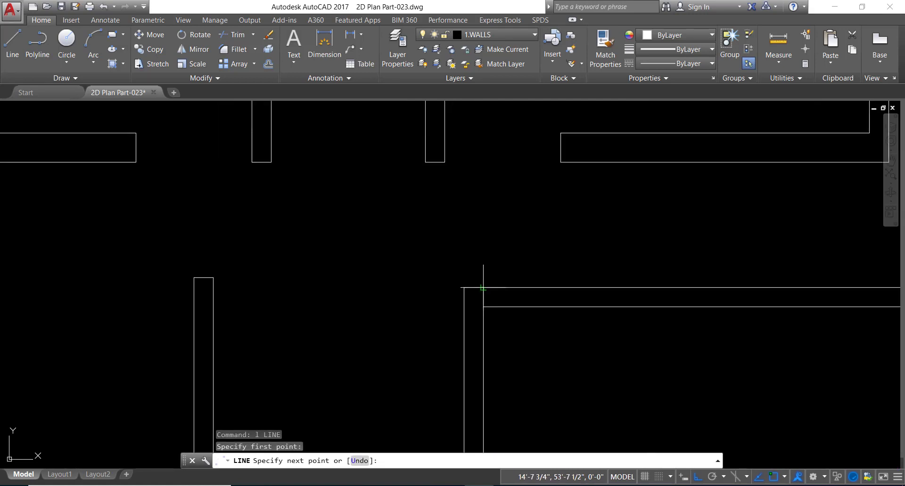
{"action": "left_click", "coordinate": [496, 297]}
{"action": "key", "text": "Return"}
{"action": "type", "text": "o"}
{"action": "key", "text": "Return"}
{"action": "type", "text": "3'"}
{"action": "key", "text": "Return"}
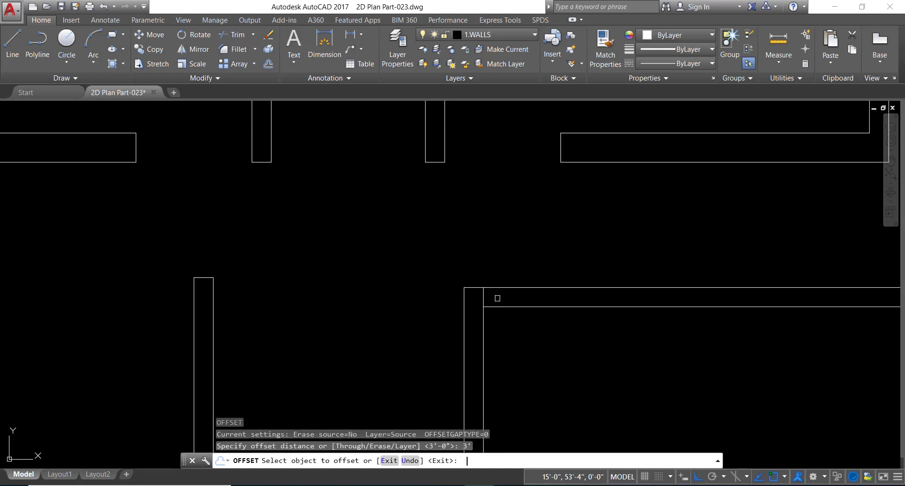
{"action": "left_click", "coordinate": [483, 299]}
{"action": "left_click", "coordinate": [503, 299]}
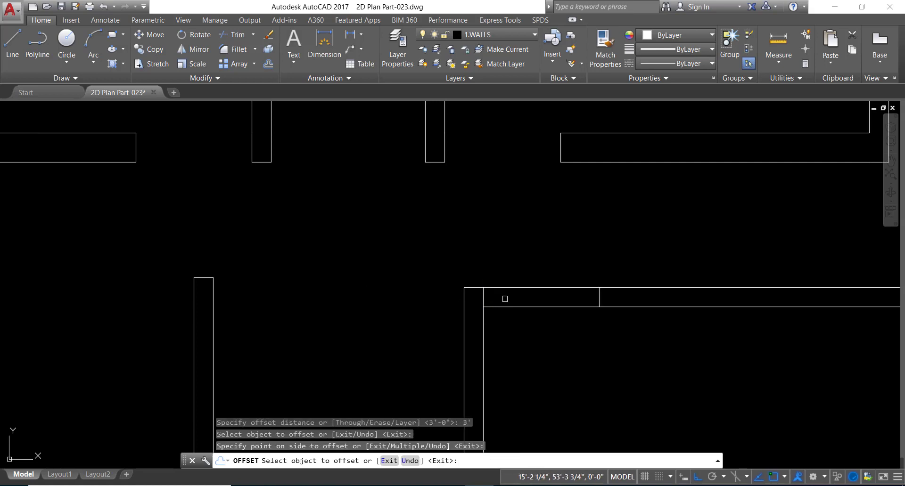
{"action": "key", "text": "Escape"}
Trim away the top wall between the two short lines to form the 3' doorway.
{"action": "type", "text": "tr"}
{"action": "key", "text": "Return"}
{"action": "key", "text": "Return"}
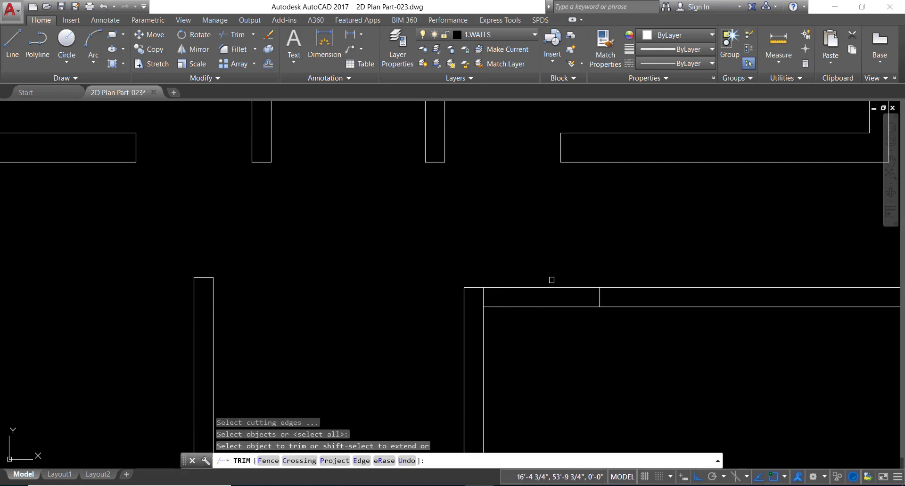
{"action": "left_click", "coordinate": [557, 272]}
{"action": "left_click", "coordinate": [540, 329]}
{"action": "scroll", "coordinate": [557, 312], "scroll_direction": "down", "scroll_amount": 3}
{"action": "scroll", "coordinate": [566, 293], "scroll_direction": "down", "scroll_amount": 3}
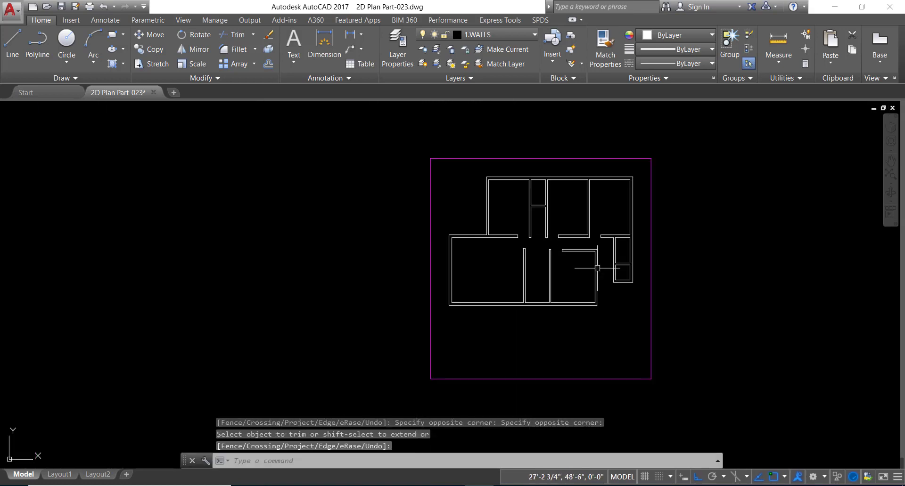
{"action": "scroll", "coordinate": [647, 255], "scroll_direction": "up", "scroll_amount": 1}
{"action": "scroll", "coordinate": [647, 255], "scroll_direction": "up", "scroll_amount": 2}
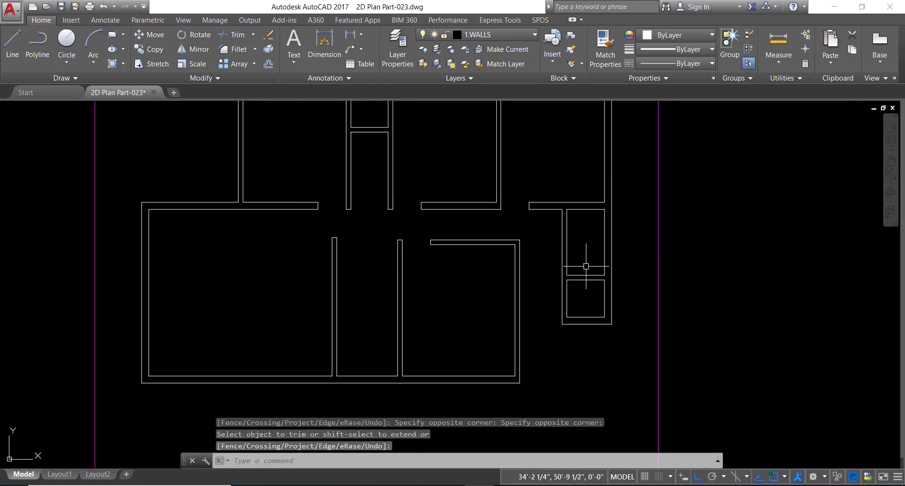
{"action": "scroll", "coordinate": [585, 266], "scroll_direction": "up", "scroll_amount": 1}
{"action": "scroll", "coordinate": [579, 265], "scroll_direction": "up", "scroll_amount": 1}
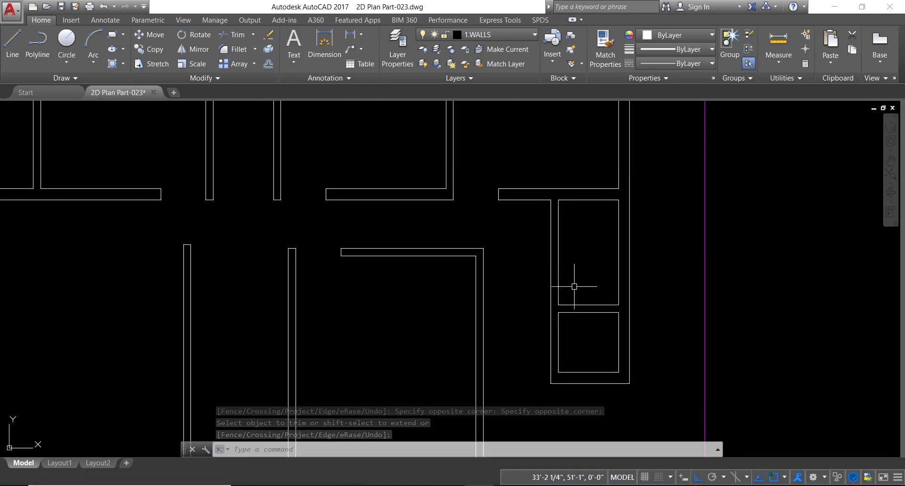
{"action": "type", "text": "kl"}
{"action": "key", "text": "Return"}
{"action": "left_click", "coordinate": [573, 297]}
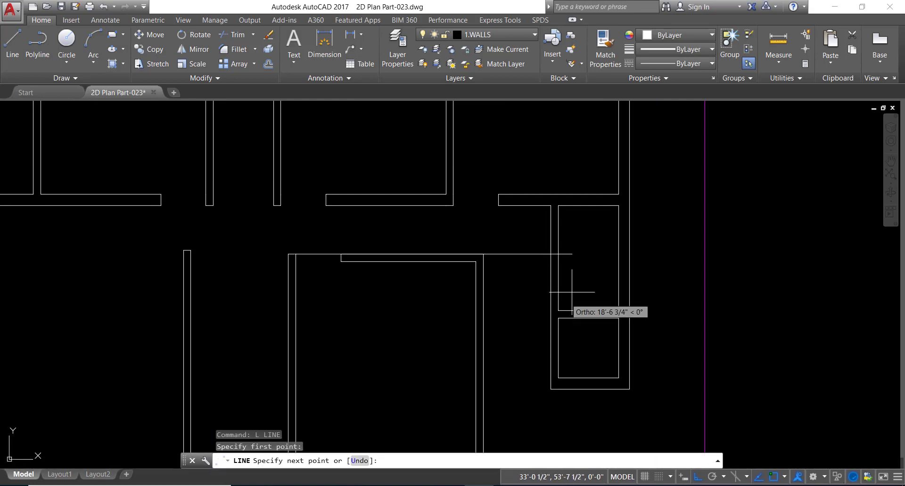
{"action": "scroll", "coordinate": [560, 302], "scroll_direction": "up", "scroll_amount": 1}
{"action": "key", "text": "Escape"}
Draw a short line across the wall at the room corner and offset it 2'6" upward.
{"action": "type", "text": "l"}
{"action": "key", "text": "Return"}
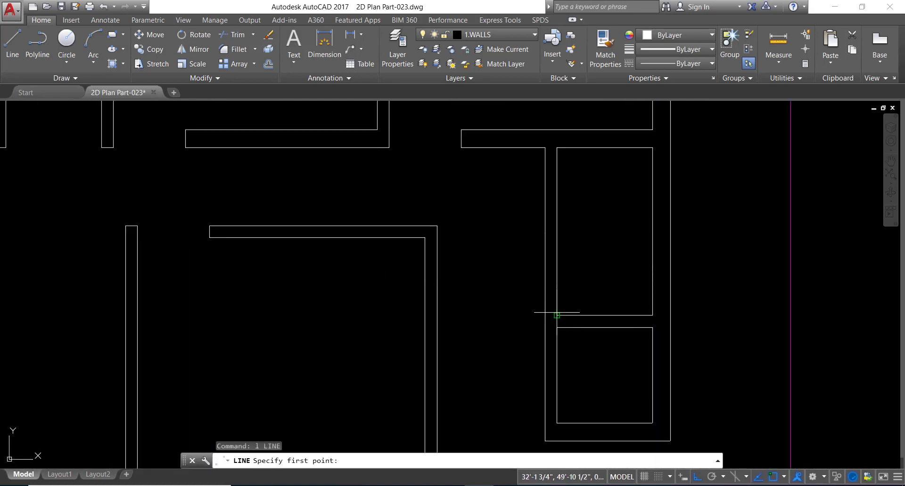
{"action": "left_click", "coordinate": [557, 315]}
{"action": "left_click", "coordinate": [547, 314]}
{"action": "key", "text": "Return"}
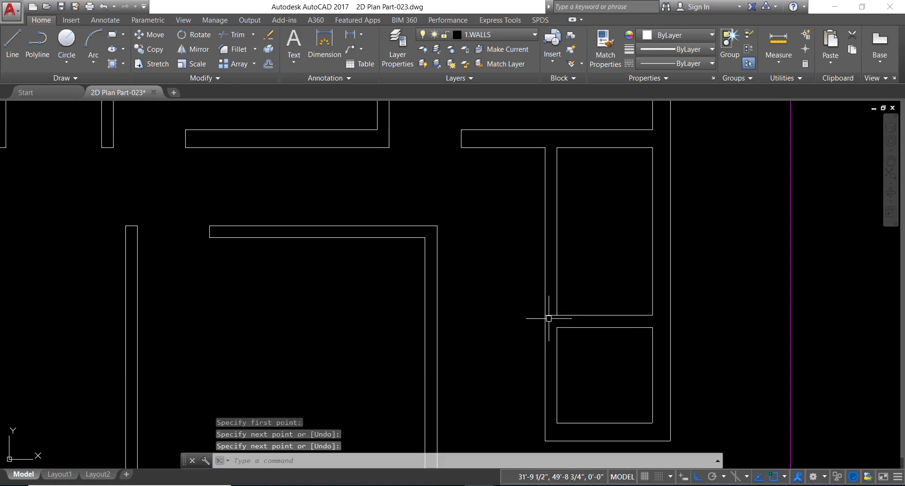
{"action": "type", "text": "o"}
{"action": "key", "text": "Return"}
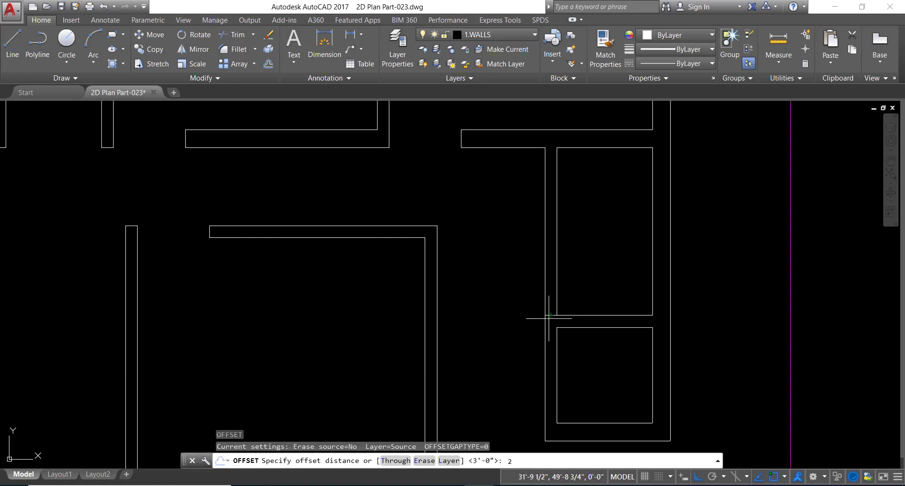
{"action": "type", "text": "\""}
{"action": "key", "text": "Return"}
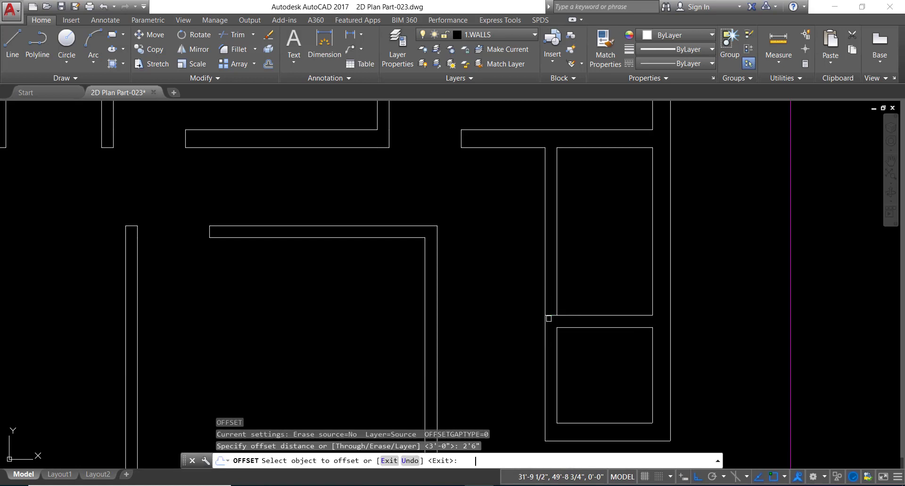
{"action": "scroll", "coordinate": [554, 328], "scroll_direction": "up", "scroll_amount": 3}
{"action": "left_click", "coordinate": [541, 297]}
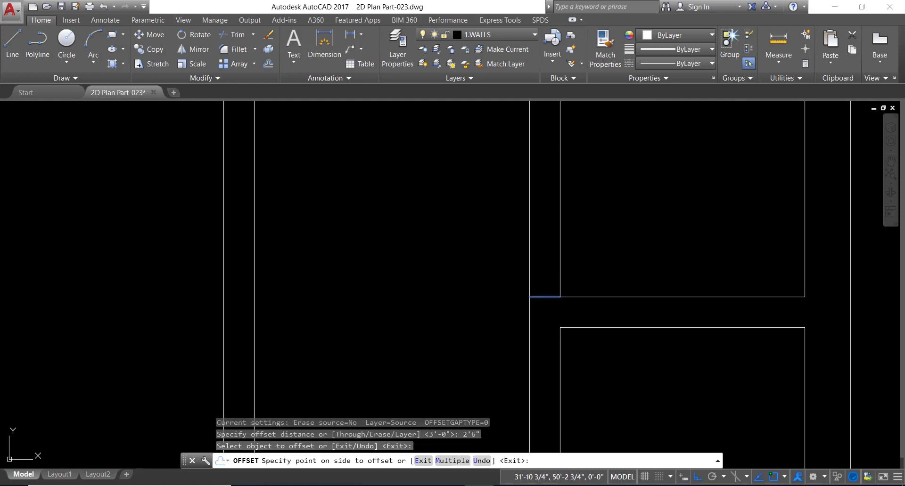
{"action": "left_click", "coordinate": [544, 275]}
{"action": "key", "text": "Escape"}
Trim the wall between the two short lines to open the 2'6" doorway.
{"action": "type", "text": "tr"}
{"action": "key", "text": "Return"}
{"action": "key", "text": "Return"}
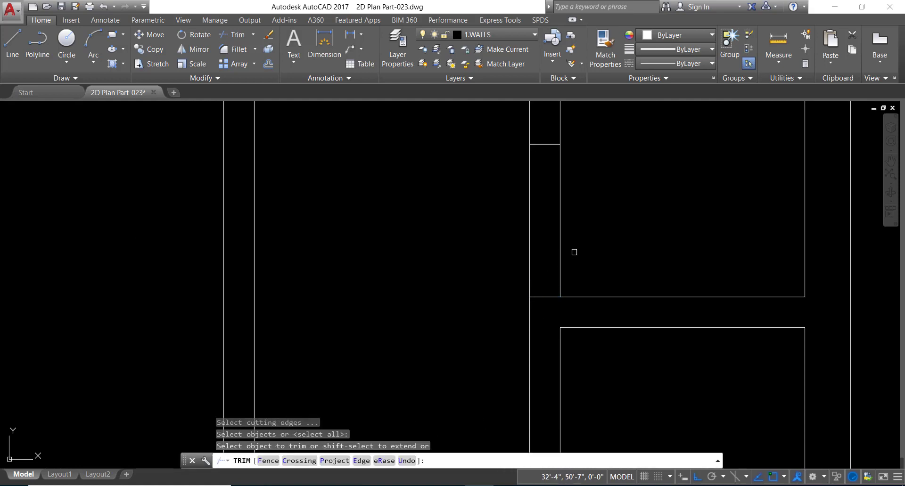
{"action": "left_click", "coordinate": [595, 232]}
{"action": "left_click", "coordinate": [491, 246]}
{"action": "scroll", "coordinate": [491, 244], "scroll_direction": "down", "scroll_amount": 2}
{"action": "key", "text": "Return"}
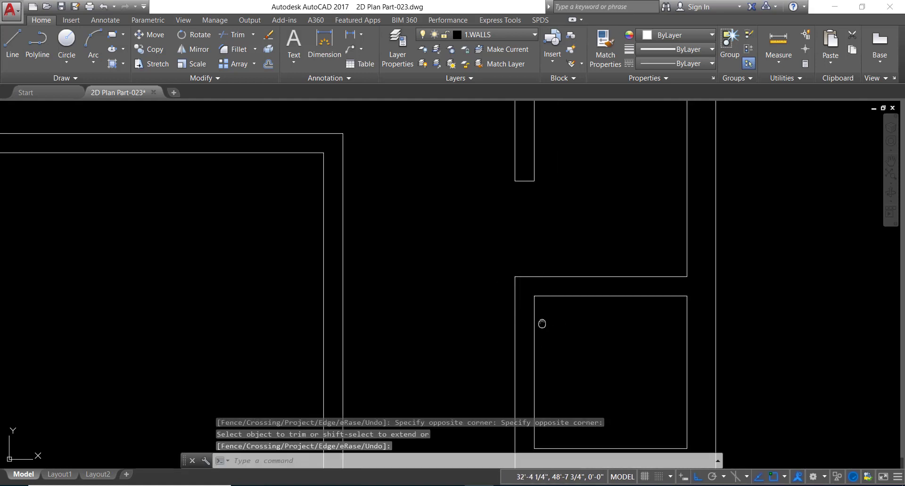
{"action": "middle_click_drag", "start_coordinate": [539, 320], "coordinate": [528, 286]}
{"action": "type", "text": "1"}
{"action": "key", "text": "Return"}
{"action": "key", "text": "Return"}
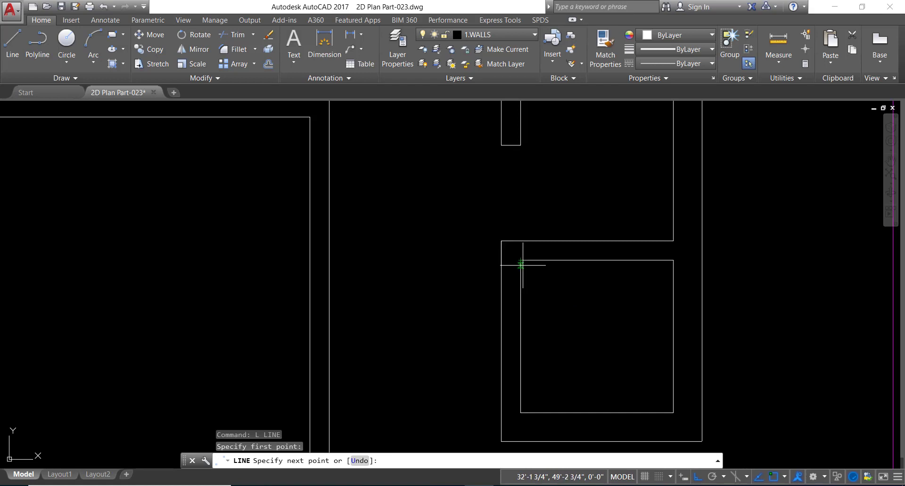
Erase the stray diagonal line at the wall corner.
{"action": "key", "text": "Escape"}
{"action": "key", "text": "Escape"}
{"action": "key", "text": "Escape"}
{"action": "scroll", "coordinate": [524, 260], "scroll_direction": "up", "scroll_amount": 5}
{"action": "type", "text": "1"}
{"action": "key", "text": "Return"}
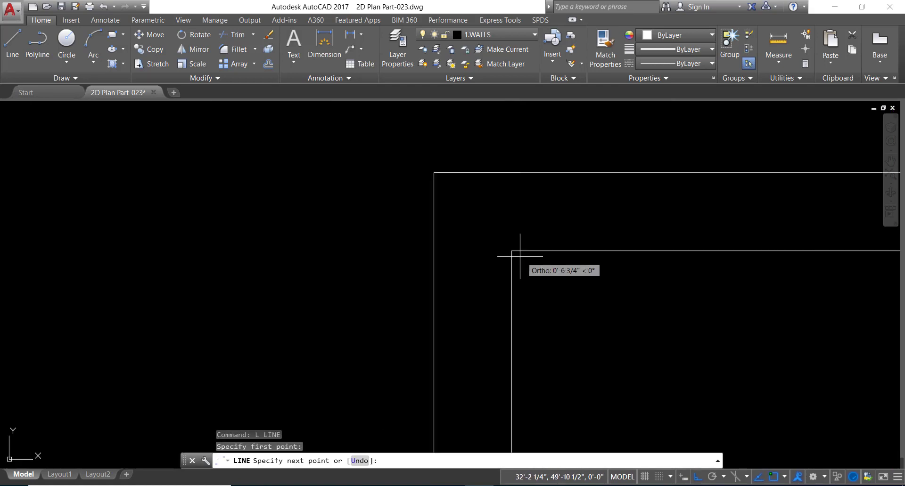
{"action": "left_click", "coordinate": [512, 251]}
{"action": "left_click", "coordinate": [434, 251]}
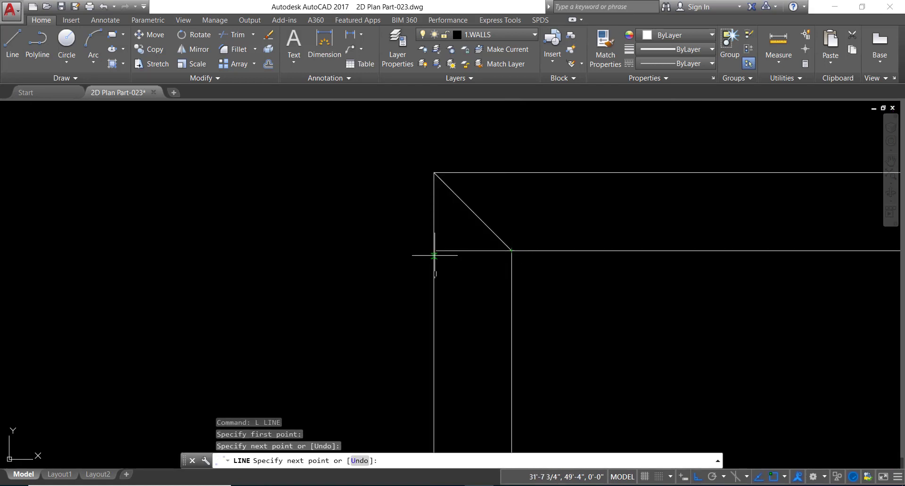
{"action": "key", "text": "Escape"}
{"action": "left_click", "coordinate": [483, 203]}
{"action": "left_click", "coordinate": [469, 216]}
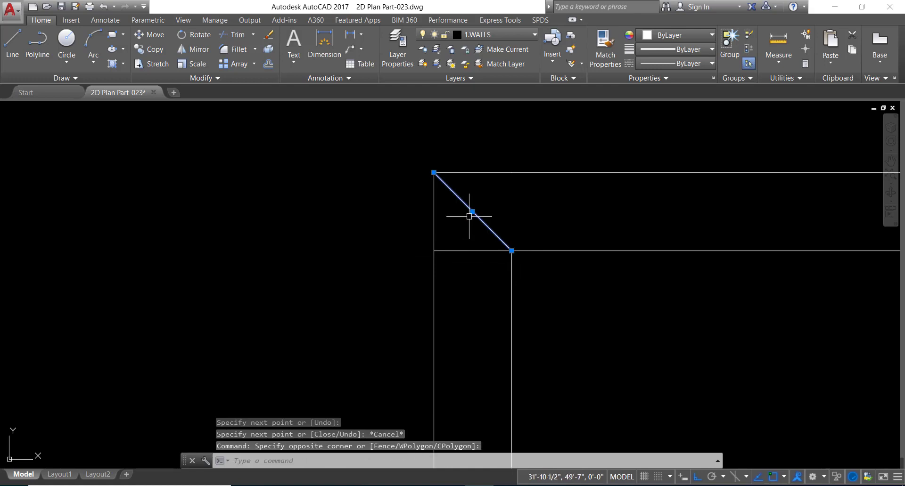
{"action": "key", "text": "Delete"}
Offset the short wall-end line 2'6" along the wall.
{"action": "scroll", "coordinate": [499, 200], "scroll_direction": "down", "scroll_amount": 3}
{"action": "type", "text": "o"}
{"action": "key", "text": "Return"}
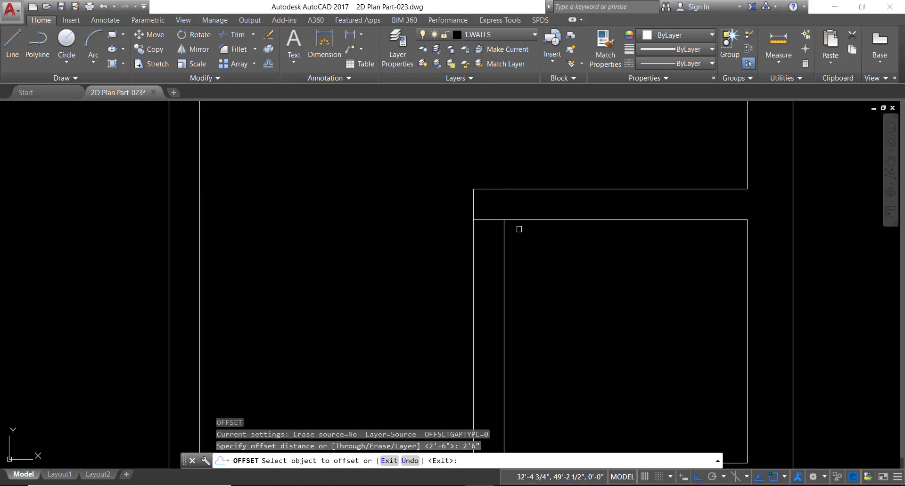
{"action": "left_click", "coordinate": [490, 220]}
{"action": "left_click", "coordinate": [490, 246]}
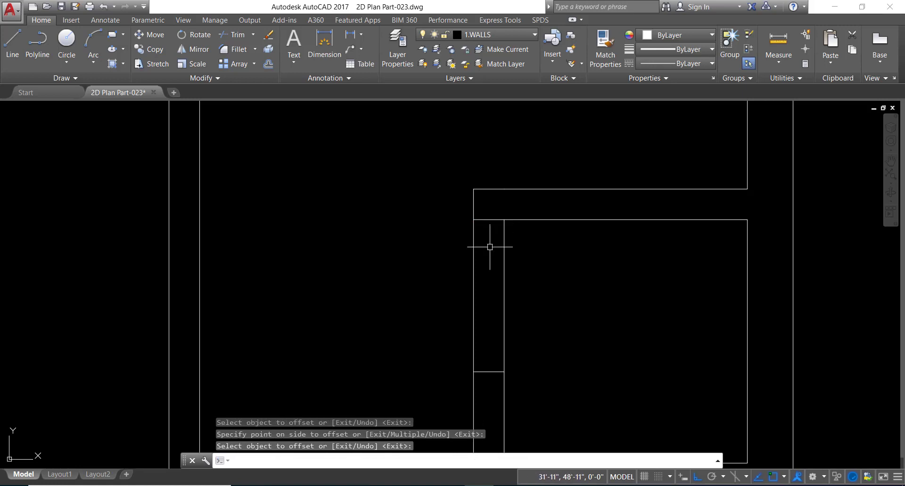
{"action": "type", "text": "tr"}
Trim the wall between the two short lines for the 2'6" opening and zoom out.
{"action": "key", "text": "Return"}
{"action": "left_click", "coordinate": [534, 260]}
{"action": "left_click", "coordinate": [444, 283]}
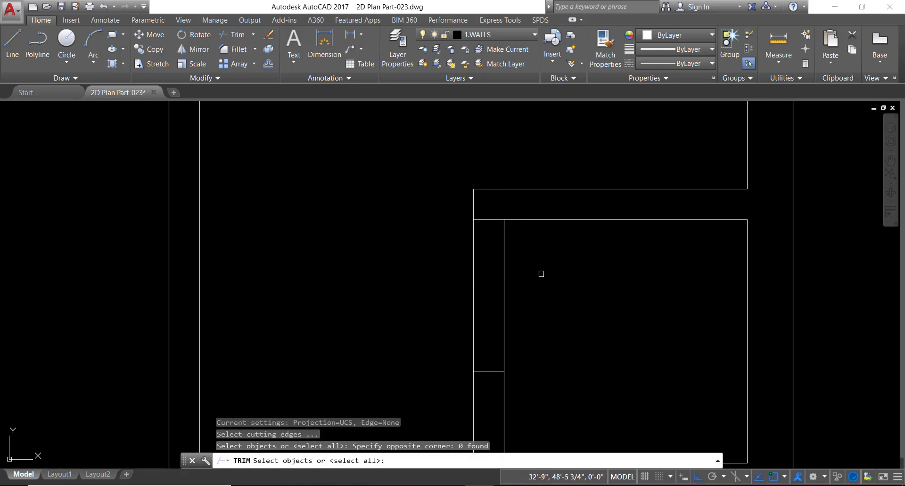
{"action": "key", "text": "Return"}
{"action": "left_click", "coordinate": [545, 274]}
{"action": "scroll", "coordinate": [461, 282], "scroll_direction": "down", "scroll_amount": 5}
{"action": "key", "text": "Return"}
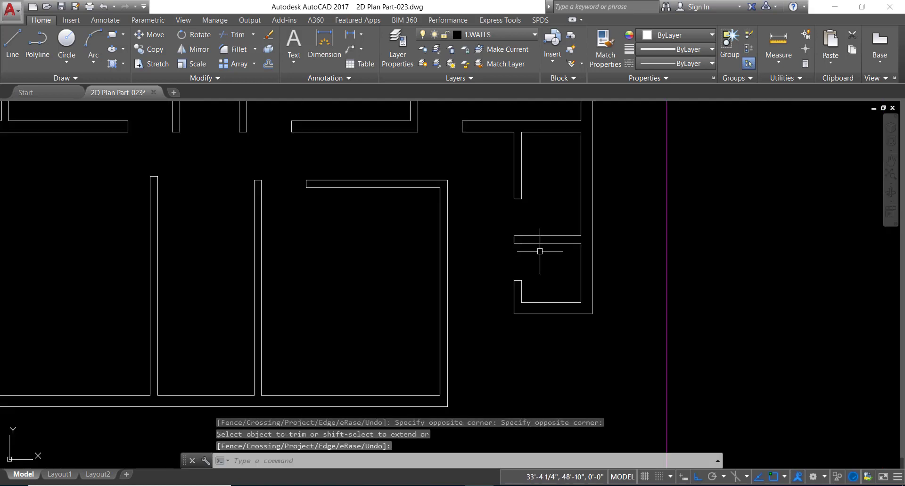
{"action": "mouse_move", "coordinate": [540, 253]}
{"action": "middle_mouse_down"}
{"action": "mouse_move", "coordinate": [490, 247]}
{"action": "mouse_move", "coordinate": [528, 275]}
{"action": "middle_mouse_up"}
{"action": "scroll", "coordinate": [527, 273], "scroll_direction": "down", "scroll_amount": 2}
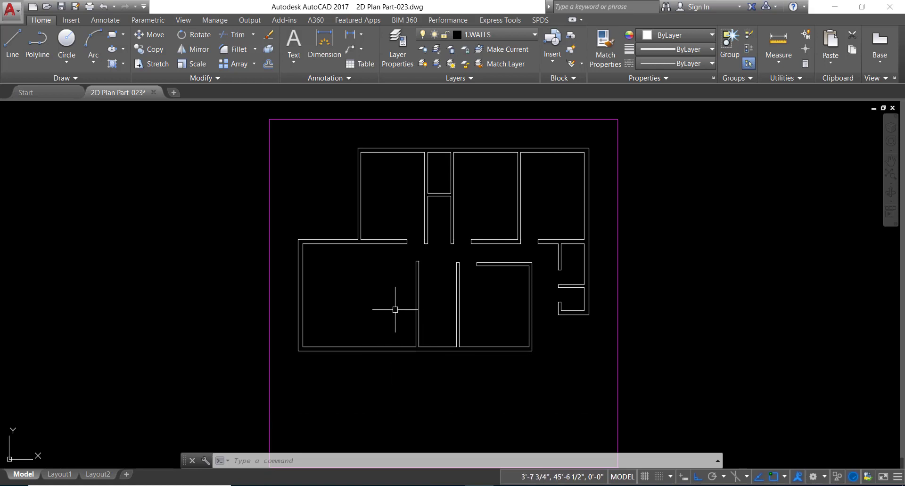
Draw a vertical line from the wall corner down to the outer wall line.
{"action": "scroll", "coordinate": [390, 361], "scroll_direction": "up", "scroll_amount": 1}
{"action": "scroll", "coordinate": [394, 348], "scroll_direction": "up", "scroll_amount": 1}
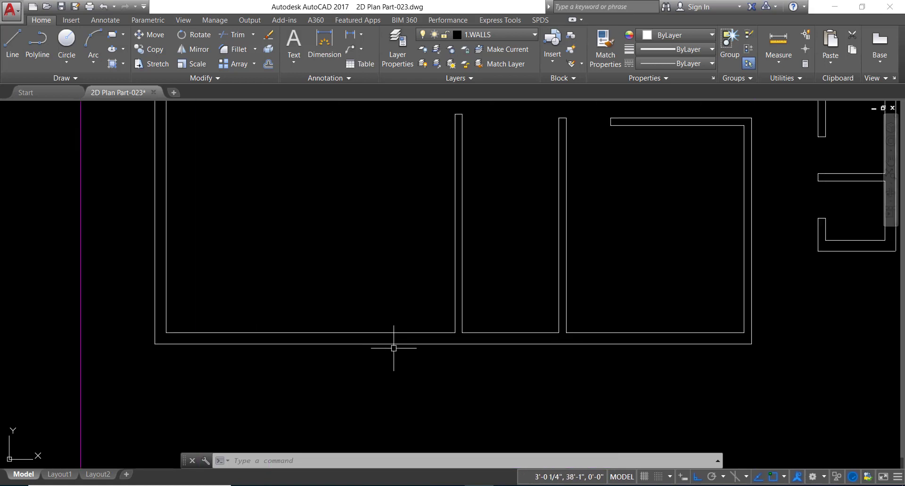
{"action": "type", "text": "line"}
{"action": "key", "text": "Return"}
{"action": "key", "text": "Return"}
{"action": "scroll", "coordinate": [394, 347], "scroll_direction": "up", "scroll_amount": 2}
{"action": "key", "text": "Escape"}
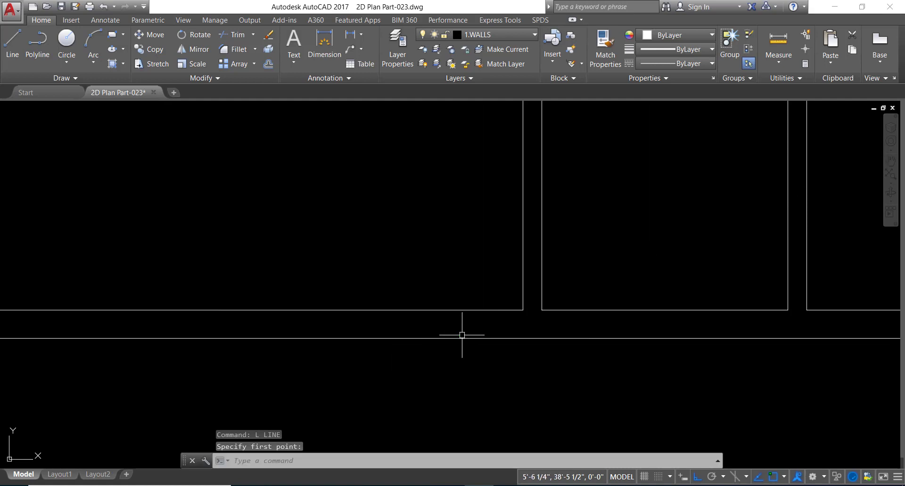
{"action": "key", "text": "Escape"}
{"action": "key", "text": "Escape"}
{"action": "type", "text": "l"}
{"action": "key", "text": "Return"}
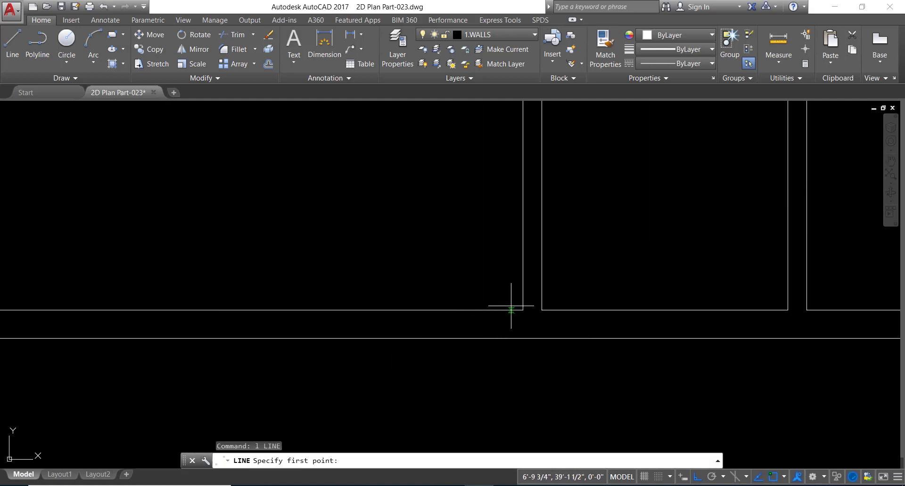
{"action": "left_click", "coordinate": [521, 310]}
{"action": "left_click", "coordinate": [521, 339]}
{"action": "key", "text": "Return"}
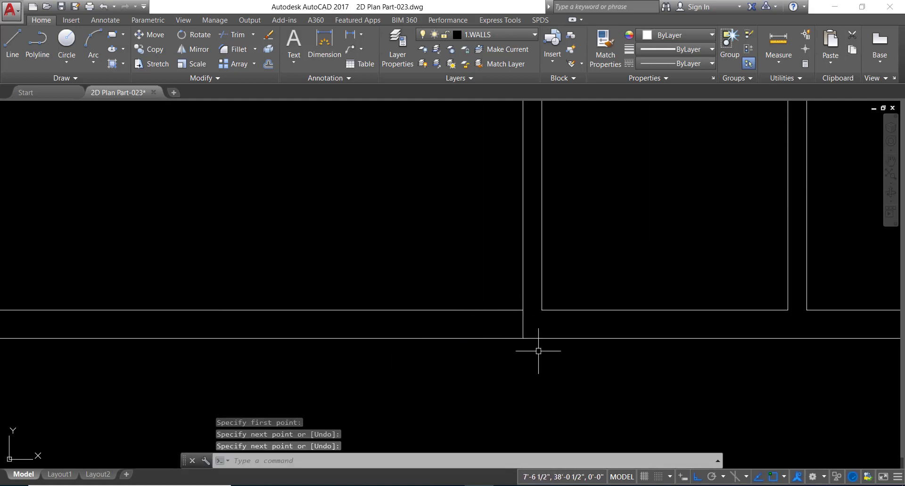
Offset the new vertical line 5' to the left.
{"action": "type", "text": "o"}
{"action": "key", "text": "Return"}
{"action": "type", "text": "5'"}
{"action": "key", "text": "Return"}
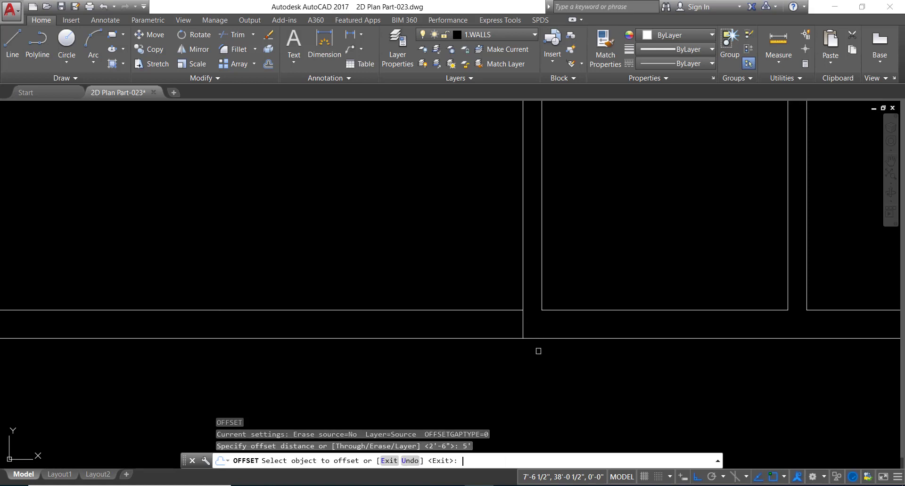
{"action": "left_click", "coordinate": [522, 324]}
{"action": "left_click", "coordinate": [468, 324]}
{"action": "key", "text": "Escape"}
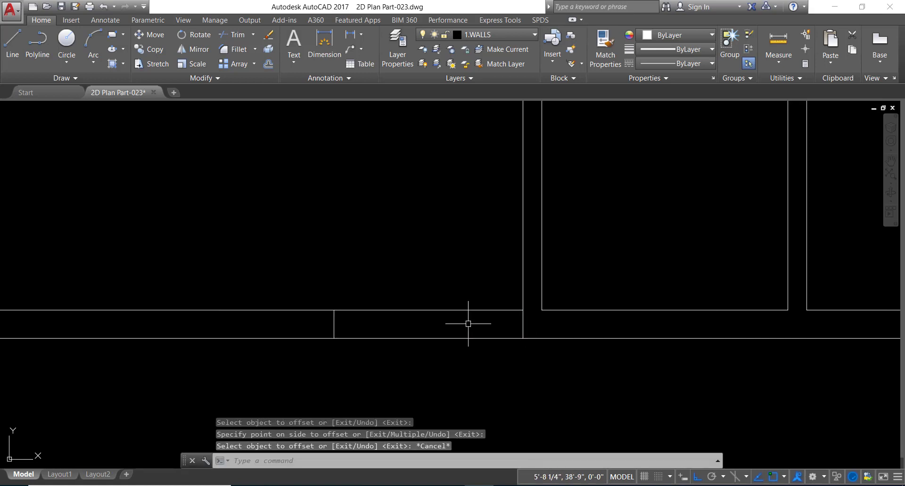
Trim the bottom wall lines between the two vertical lines to open the 5' doorway.
{"action": "type", "text": "t"}
{"action": "key", "text": "Return"}
{"action": "key", "text": "Return"}
{"action": "left_click", "coordinate": [445, 288]}
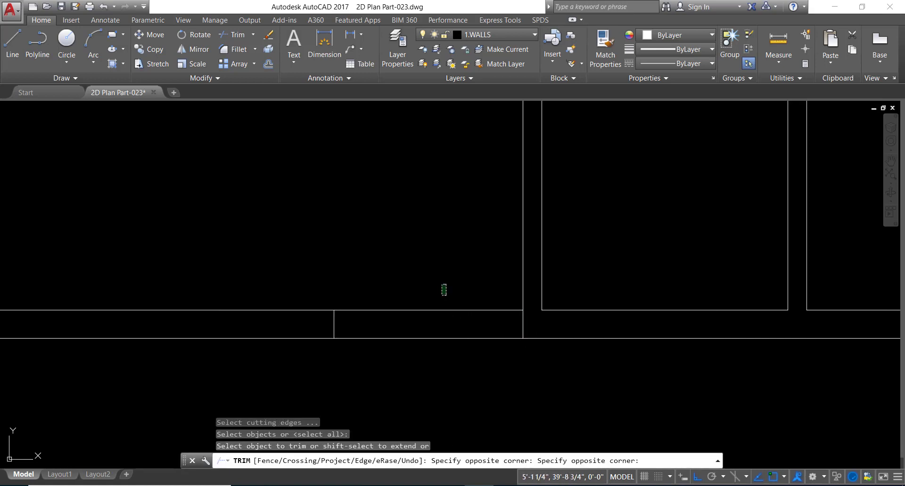
{"action": "left_click", "coordinate": [409, 374]}
{"action": "scroll", "coordinate": [434, 323], "scroll_direction": "down", "scroll_amount": 1}
{"action": "key", "text": "Escape"}
{"action": "scroll", "coordinate": [430, 318], "scroll_direction": "down", "scroll_amount": 2}
{"action": "scroll", "coordinate": [457, 307], "scroll_direction": "down", "scroll_amount": 3}
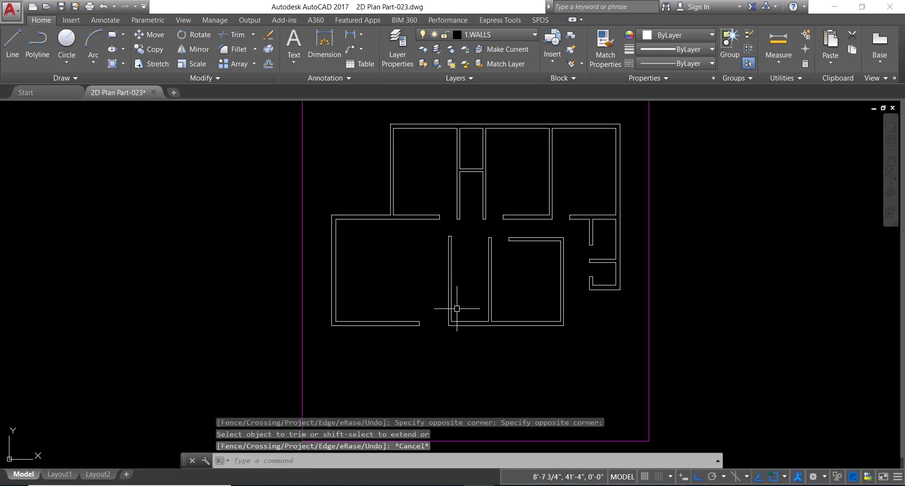
{"action": "scroll", "coordinate": [517, 277], "scroll_direction": "up", "scroll_amount": 1}
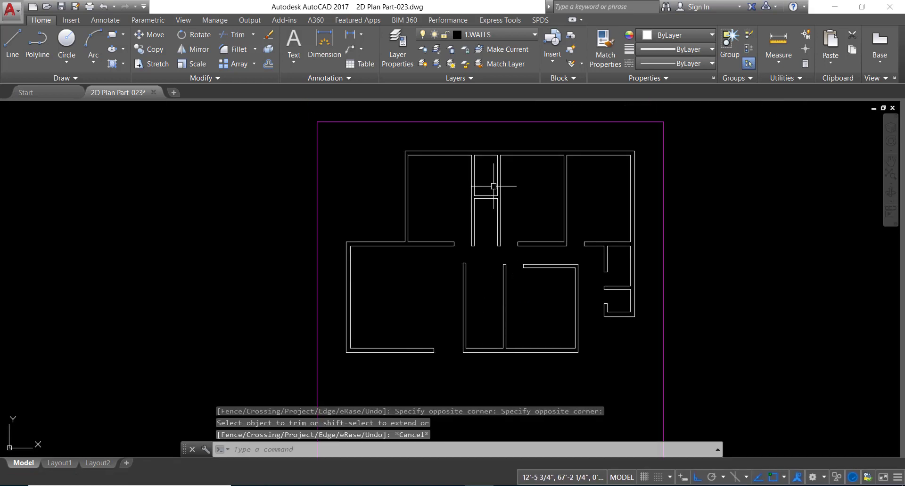
Draw a short line across the wall at the corner beside the small upper room.
{"action": "scroll", "coordinate": [487, 186], "scroll_direction": "up", "scroll_amount": 2}
{"action": "scroll", "coordinate": [473, 183], "scroll_direction": "up", "scroll_amount": 2}
{"action": "type", "text": "l"}
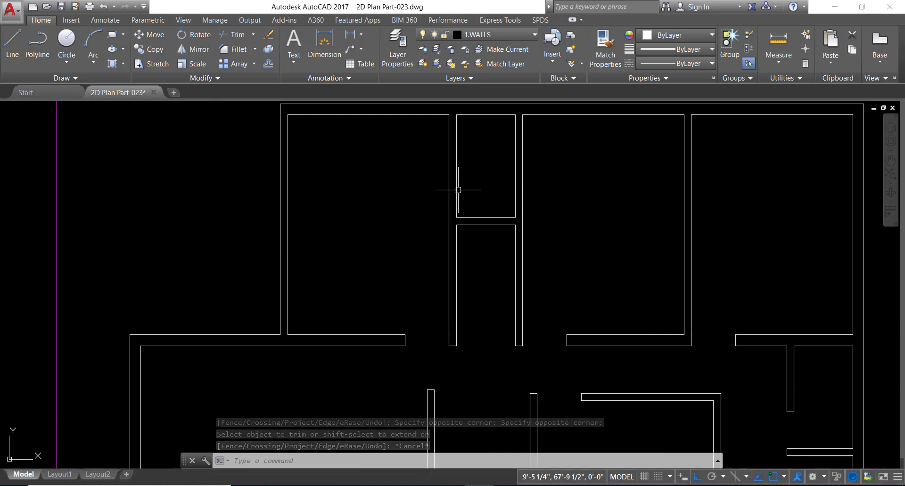
{"action": "key", "text": "Return"}
{"action": "scroll", "coordinate": [464, 200], "scroll_direction": "up", "scroll_amount": 3}
{"action": "left_click", "coordinate": [458, 223]}
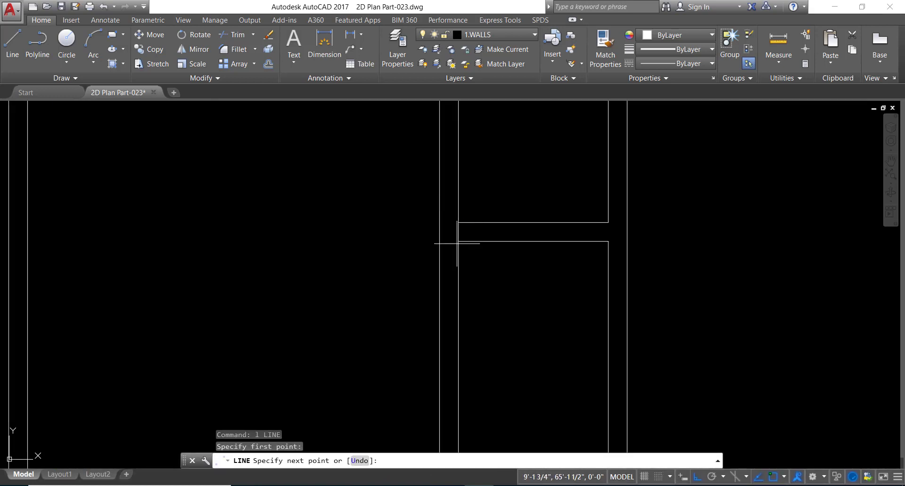
{"action": "left_click", "coordinate": [458, 242]}
{"action": "key", "text": "Return"}
Offset the short line 2'6" to the side.
{"action": "type", "text": "o"}
{"action": "key", "text": "Return"}
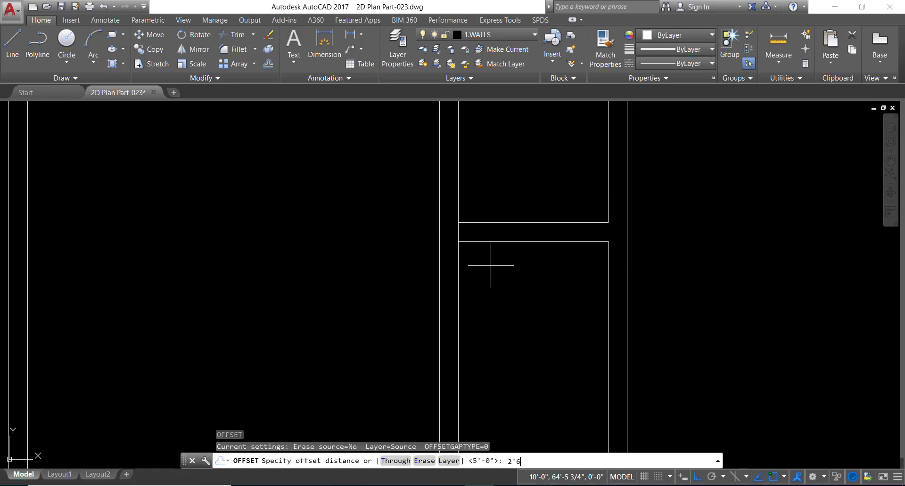
{"action": "type", "text": "\""}
{"action": "key", "text": "Return"}
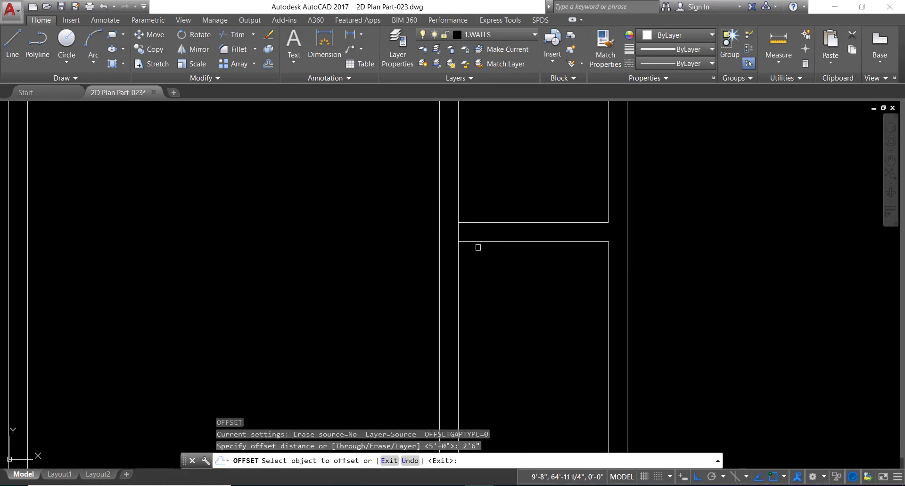
{"action": "scroll", "coordinate": [469, 242], "scroll_direction": "up", "scroll_amount": 2}
{"action": "left_click", "coordinate": [457, 227]}
{"action": "left_click", "coordinate": [489, 229]}
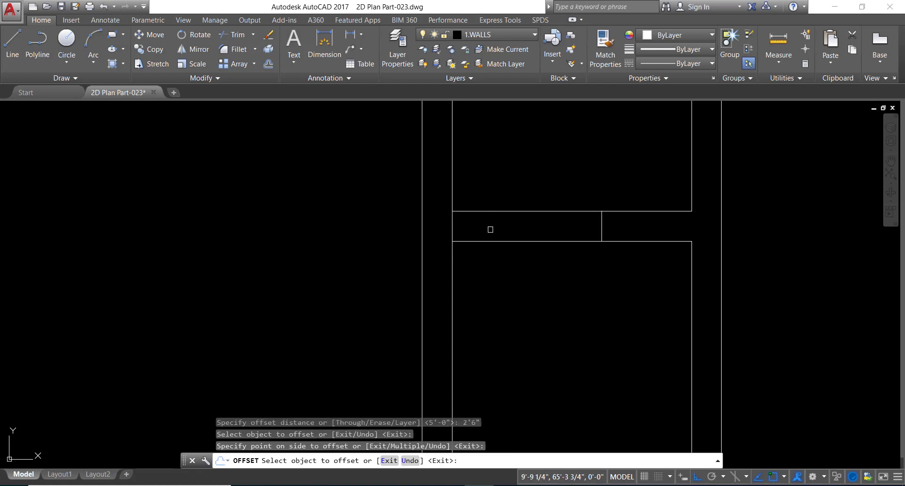
{"action": "key", "text": "Escape"}
Trim the upper and lower wall lines out of the 2'6" opening and select the leftover stub.
{"action": "type", "text": "tr"}
{"action": "key", "text": "Return"}
{"action": "key", "text": "Return"}
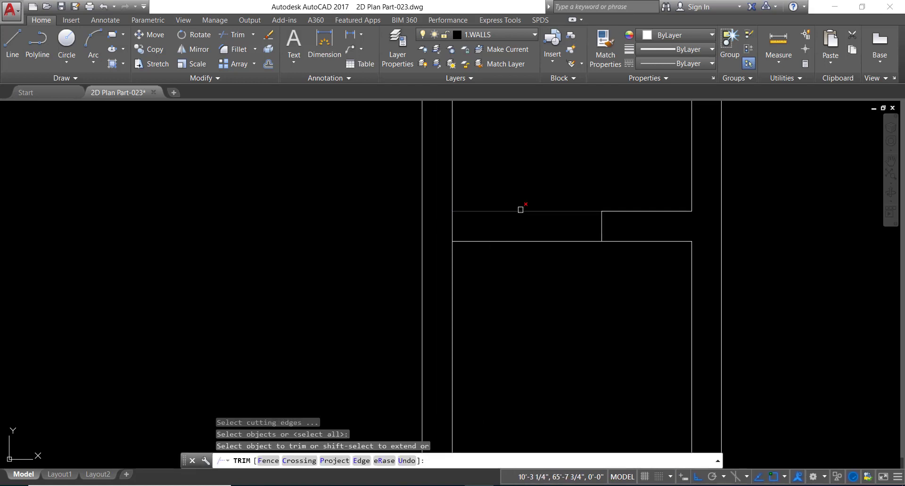
{"action": "left_click", "coordinate": [520, 210]}
{"action": "left_click", "coordinate": [528, 242]}
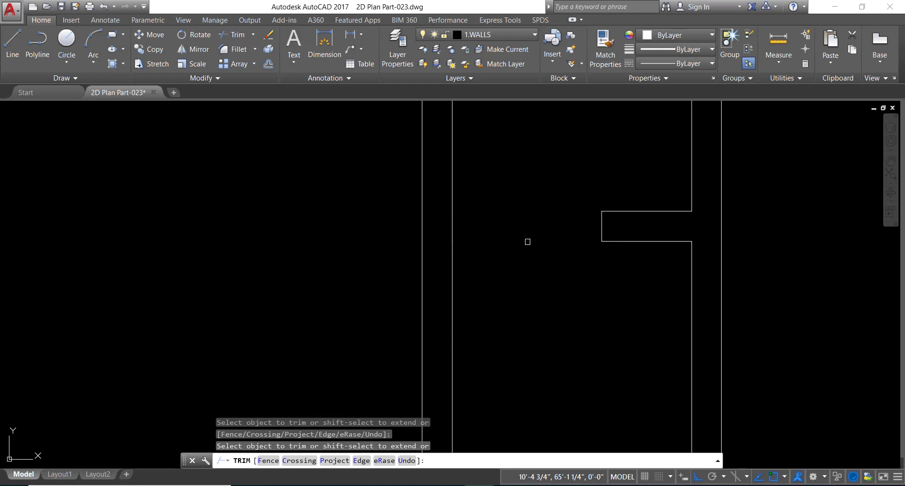
{"action": "key", "text": "Escape"}
{"action": "scroll", "coordinate": [530, 247], "scroll_direction": "down", "scroll_amount": 10}
{"action": "left_click", "coordinate": [534, 258]}
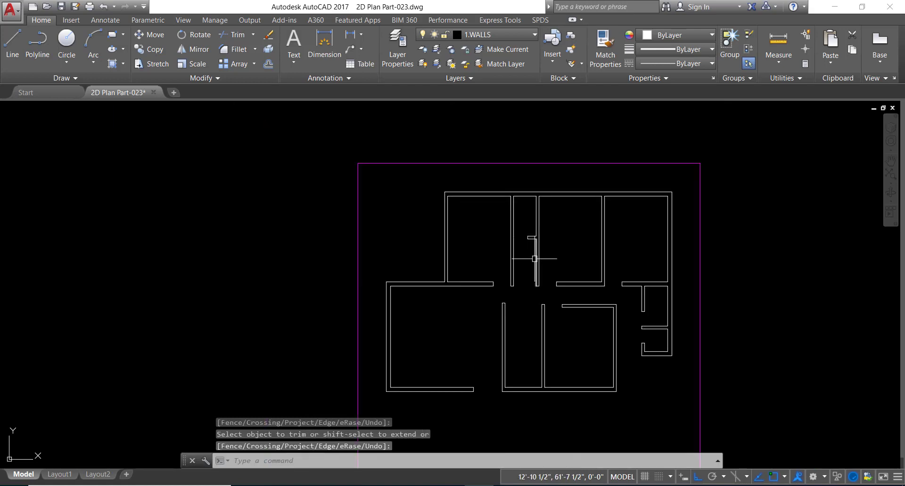
{"action": "key", "text": "Delete"}
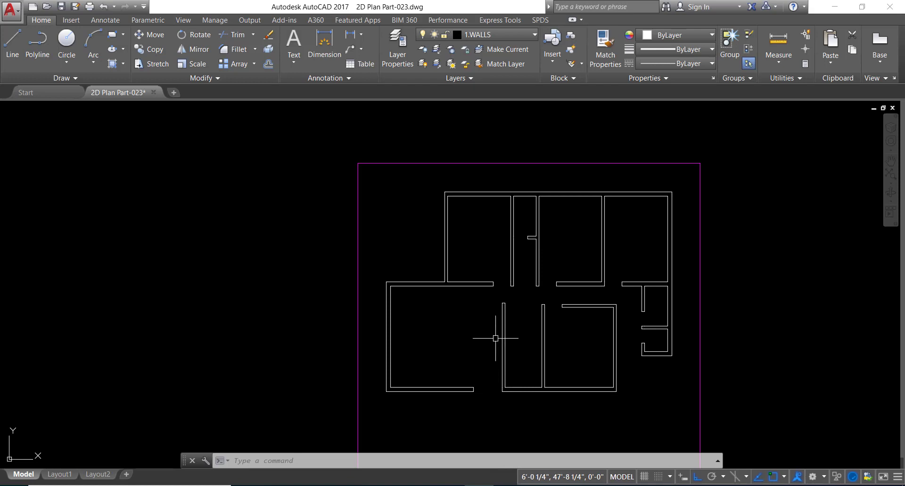
{"action": "scroll", "coordinate": [494, 288], "scroll_direction": "down", "scroll_amount": 5}
{"action": "scroll", "coordinate": [492, 285], "scroll_direction": "up", "scroll_amount": 3}
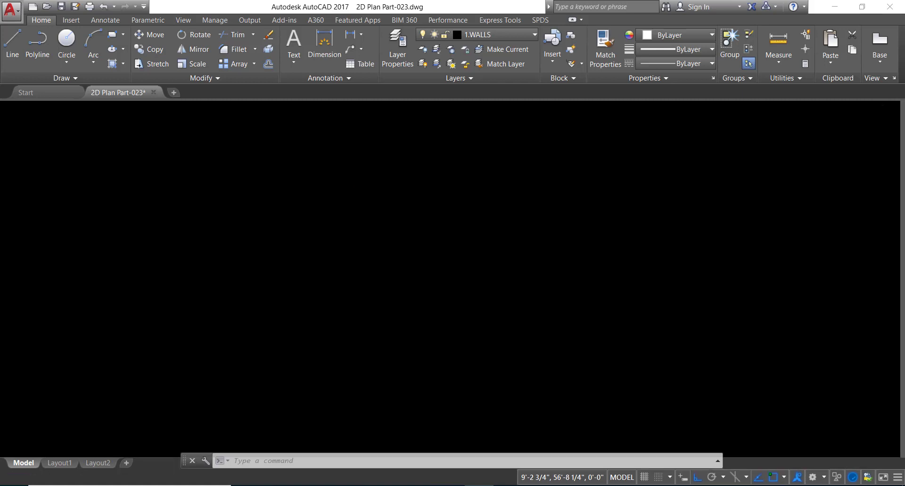